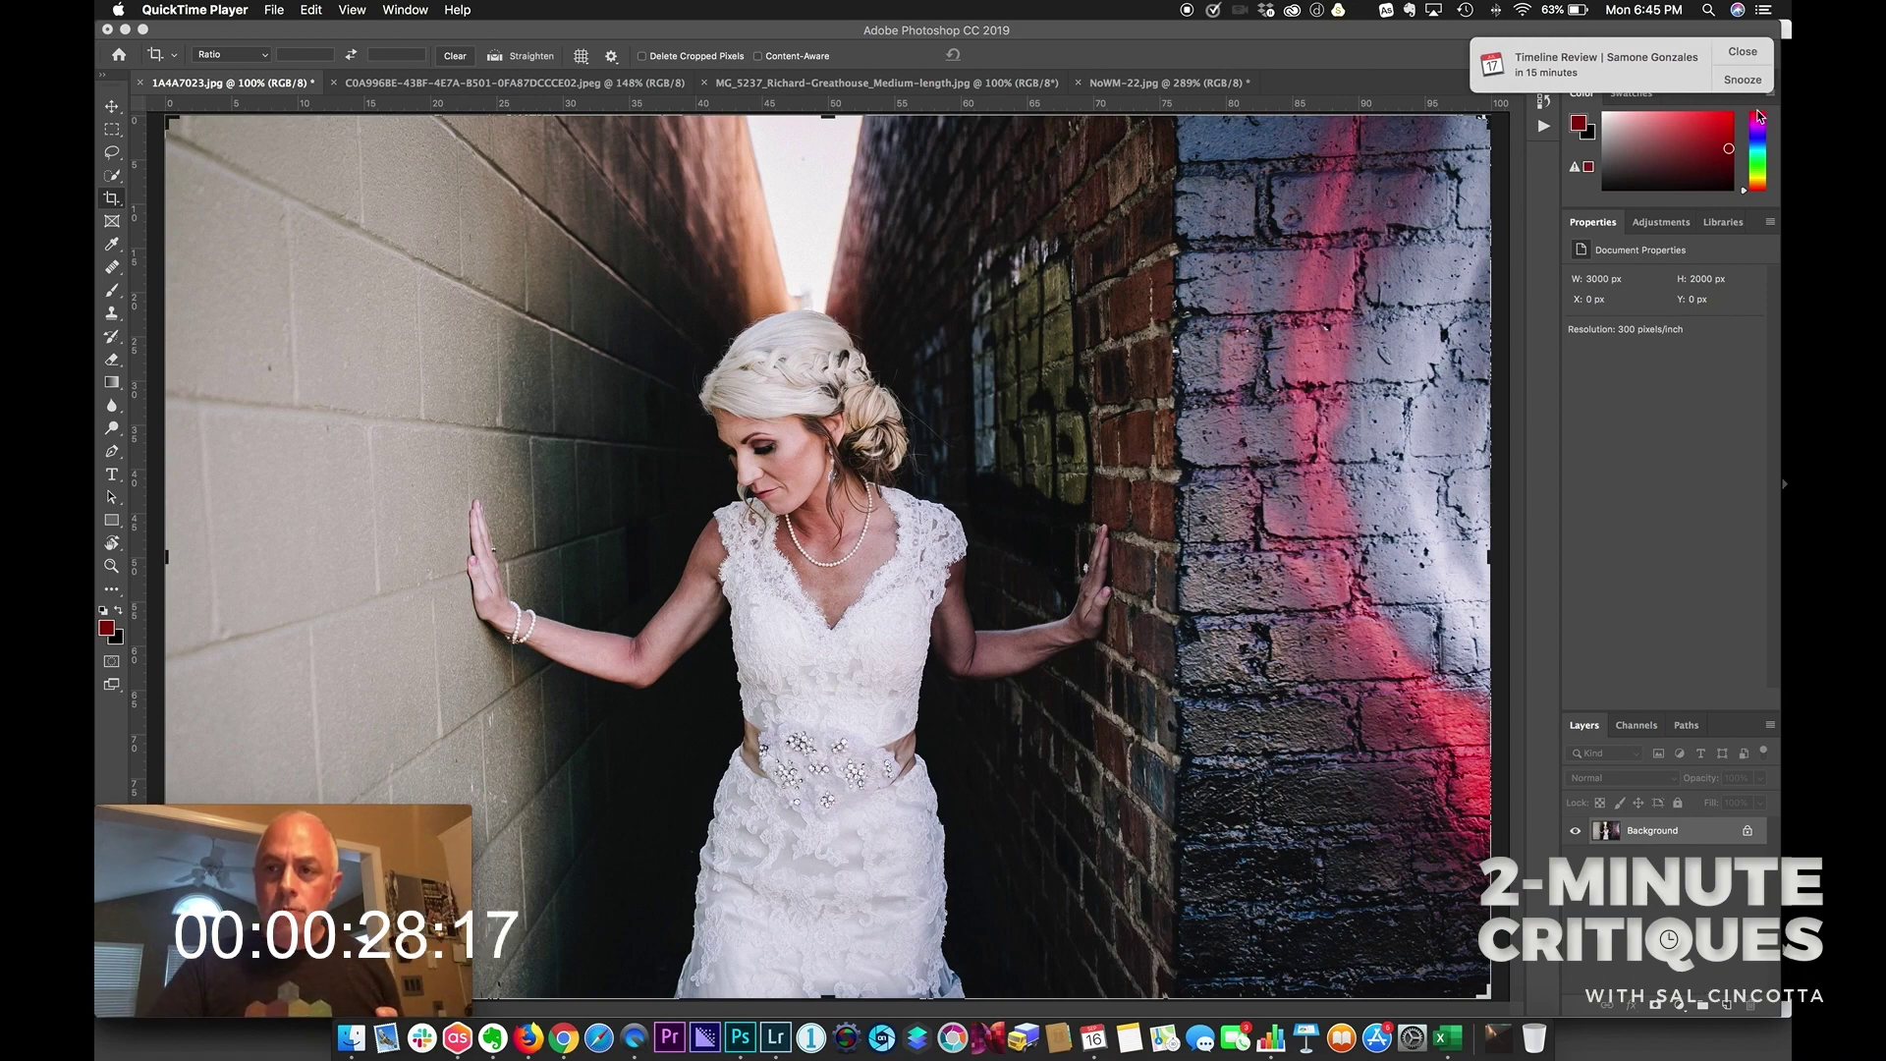
# Dismiss the calendar reminder and add a new empty layer above the bride photo's background
pyautogui.click(1749, 54)
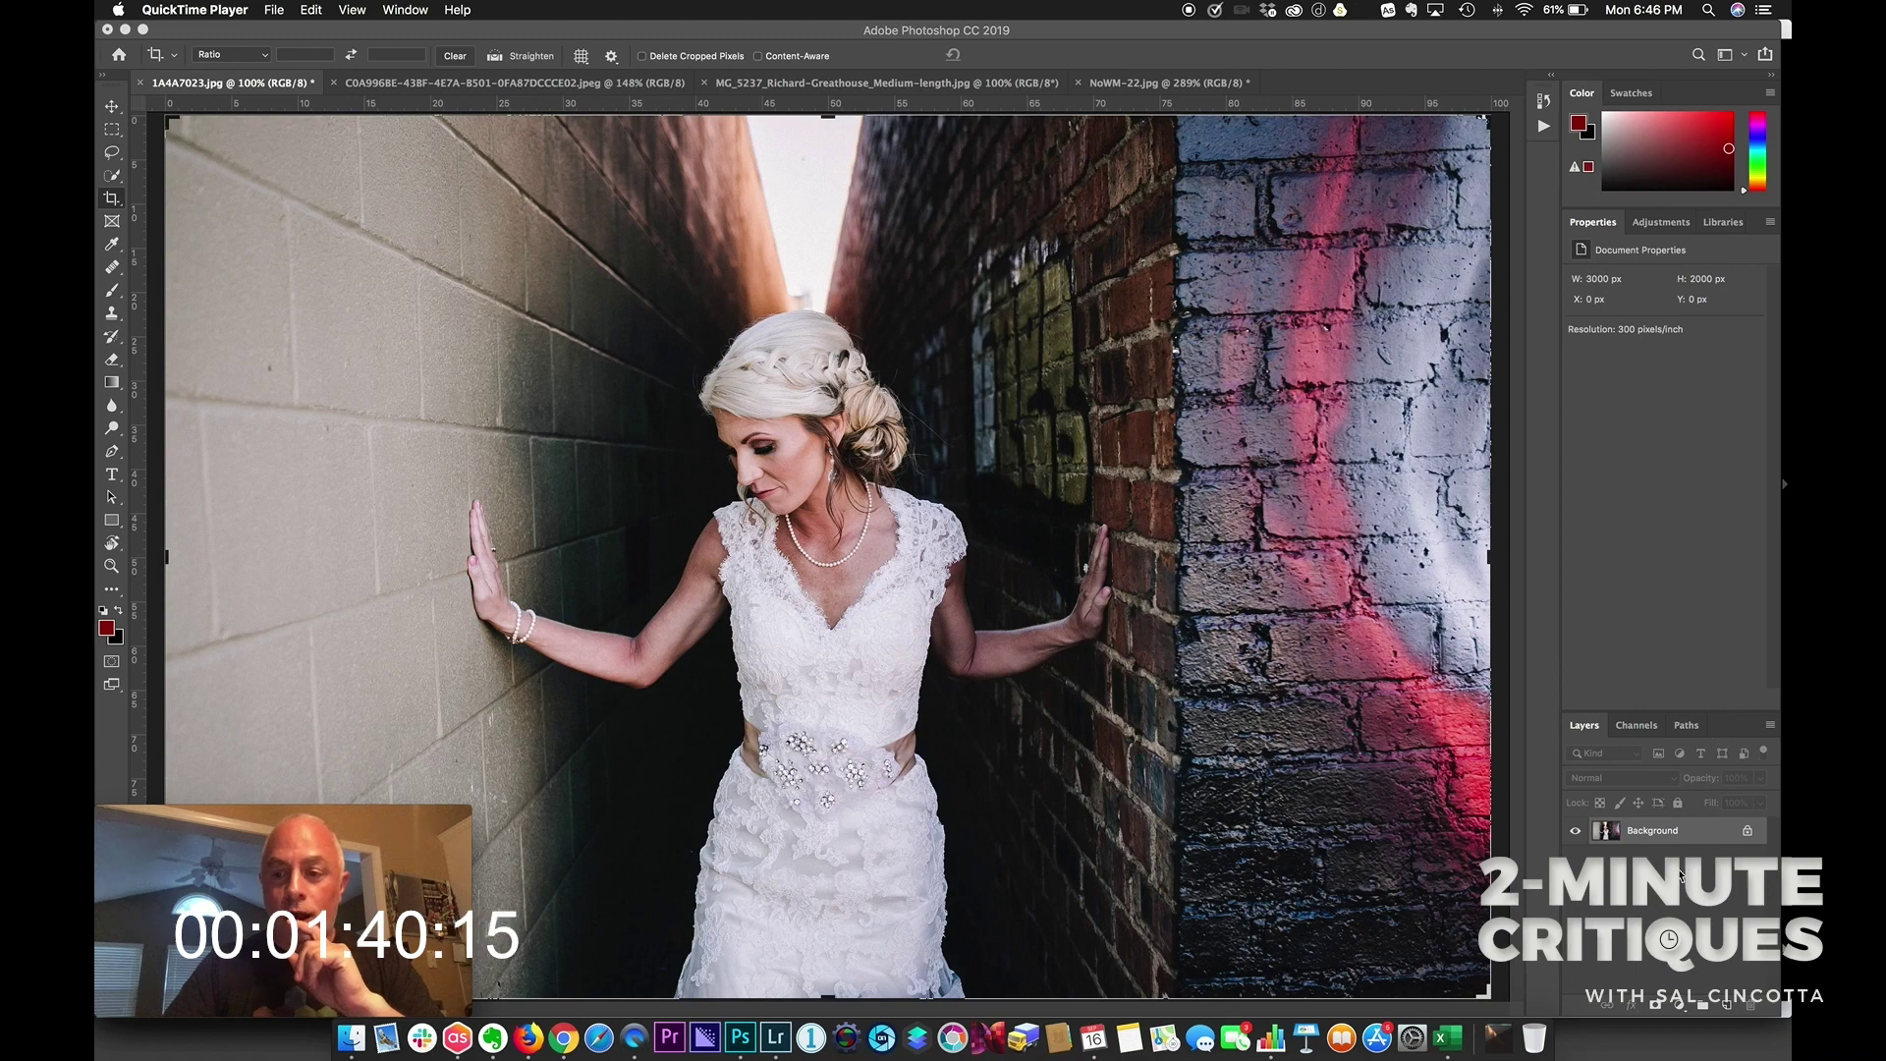
pyautogui.click(1725, 1005)
pyautogui.click(1725, 1005)
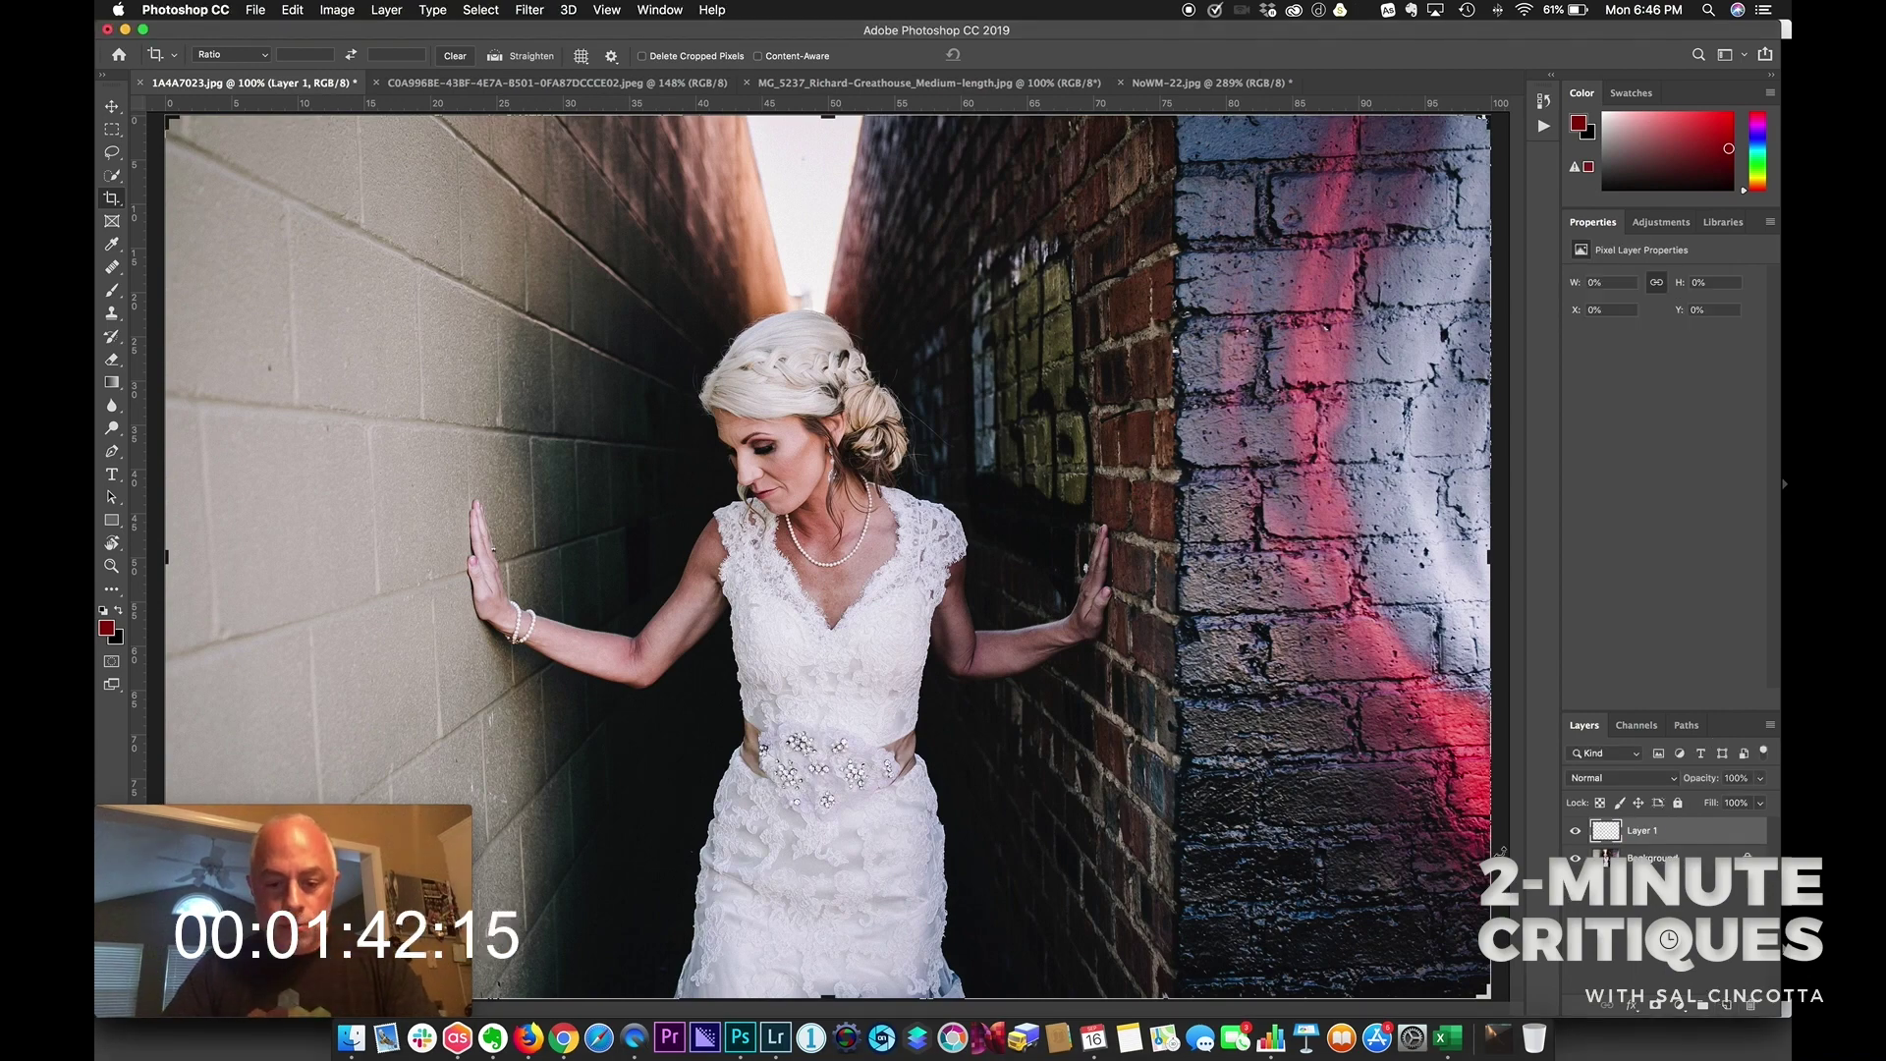
# Brush a dark red scribble over the bright sky gap above the bride and undo it
pyautogui.press('b')
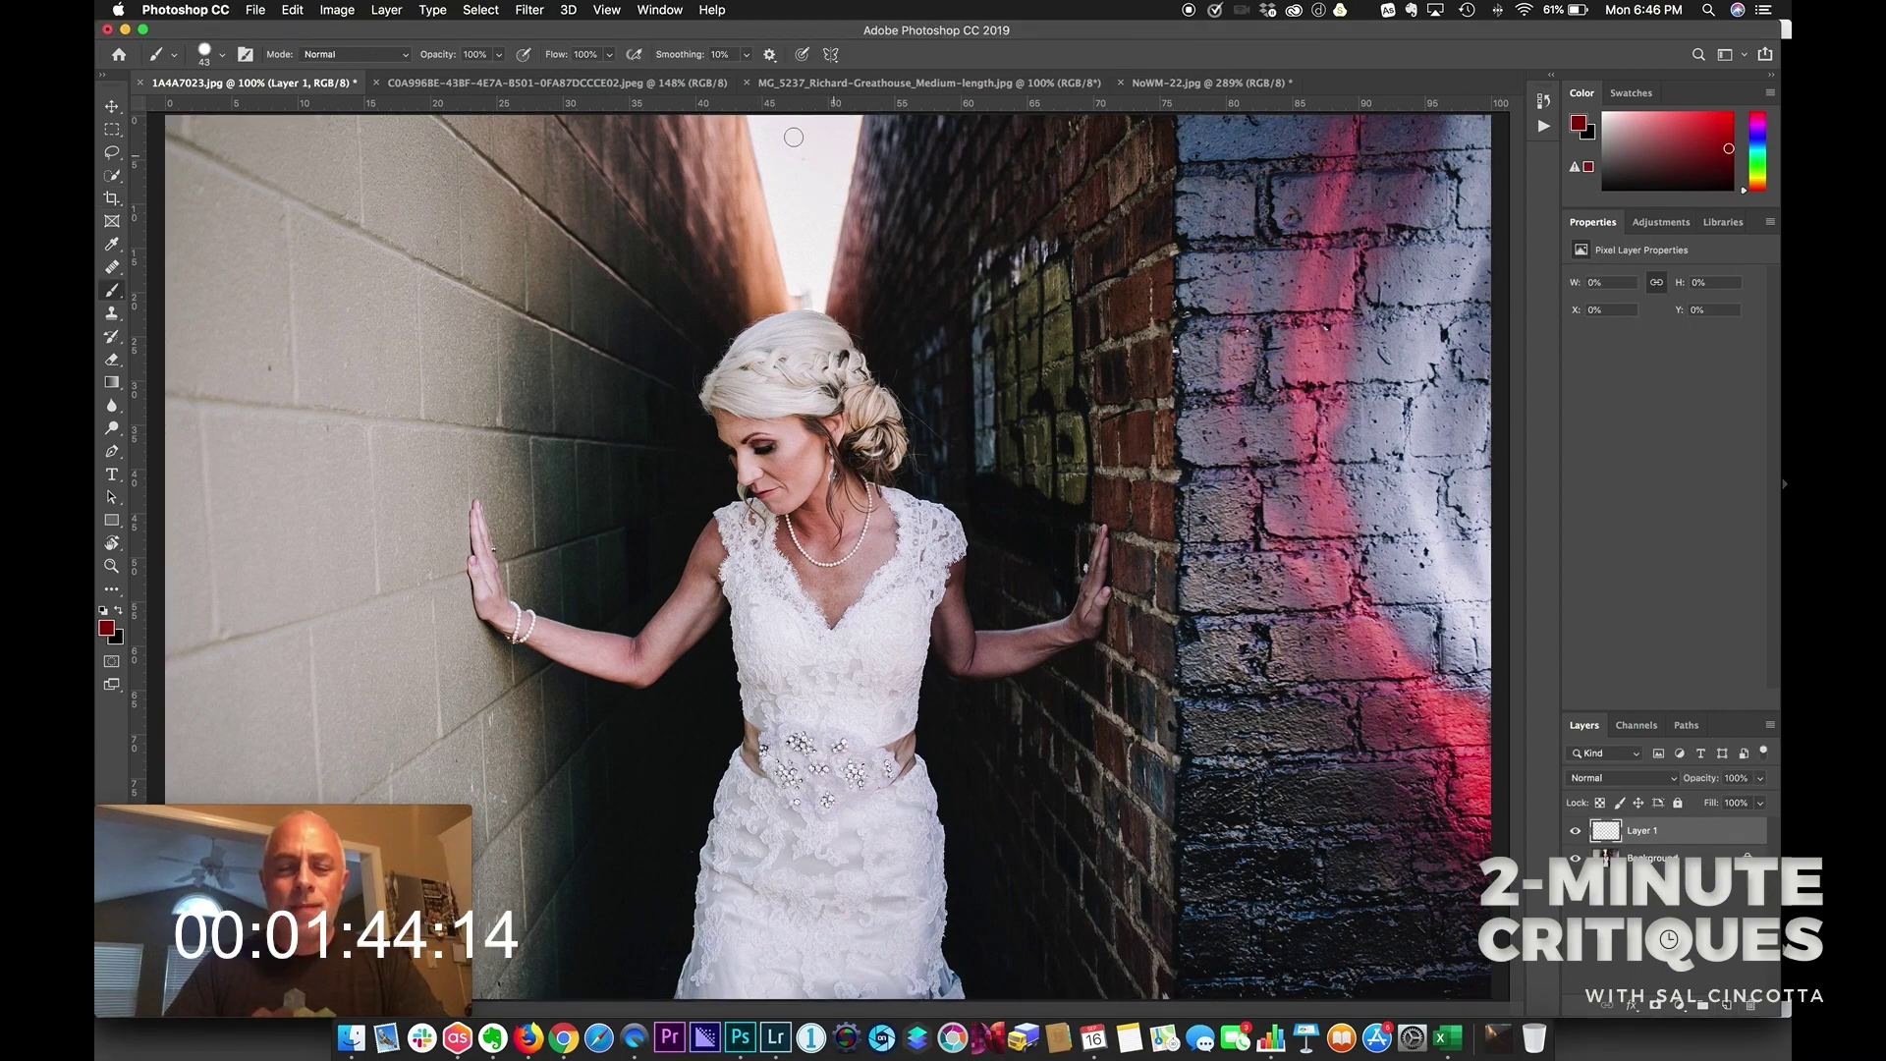
pyautogui.moveTo(806, 143)
pyautogui.mouseDown()
pyautogui.moveTo(746, 143)
pyautogui.moveTo(832, 266)
pyautogui.mouseUp()
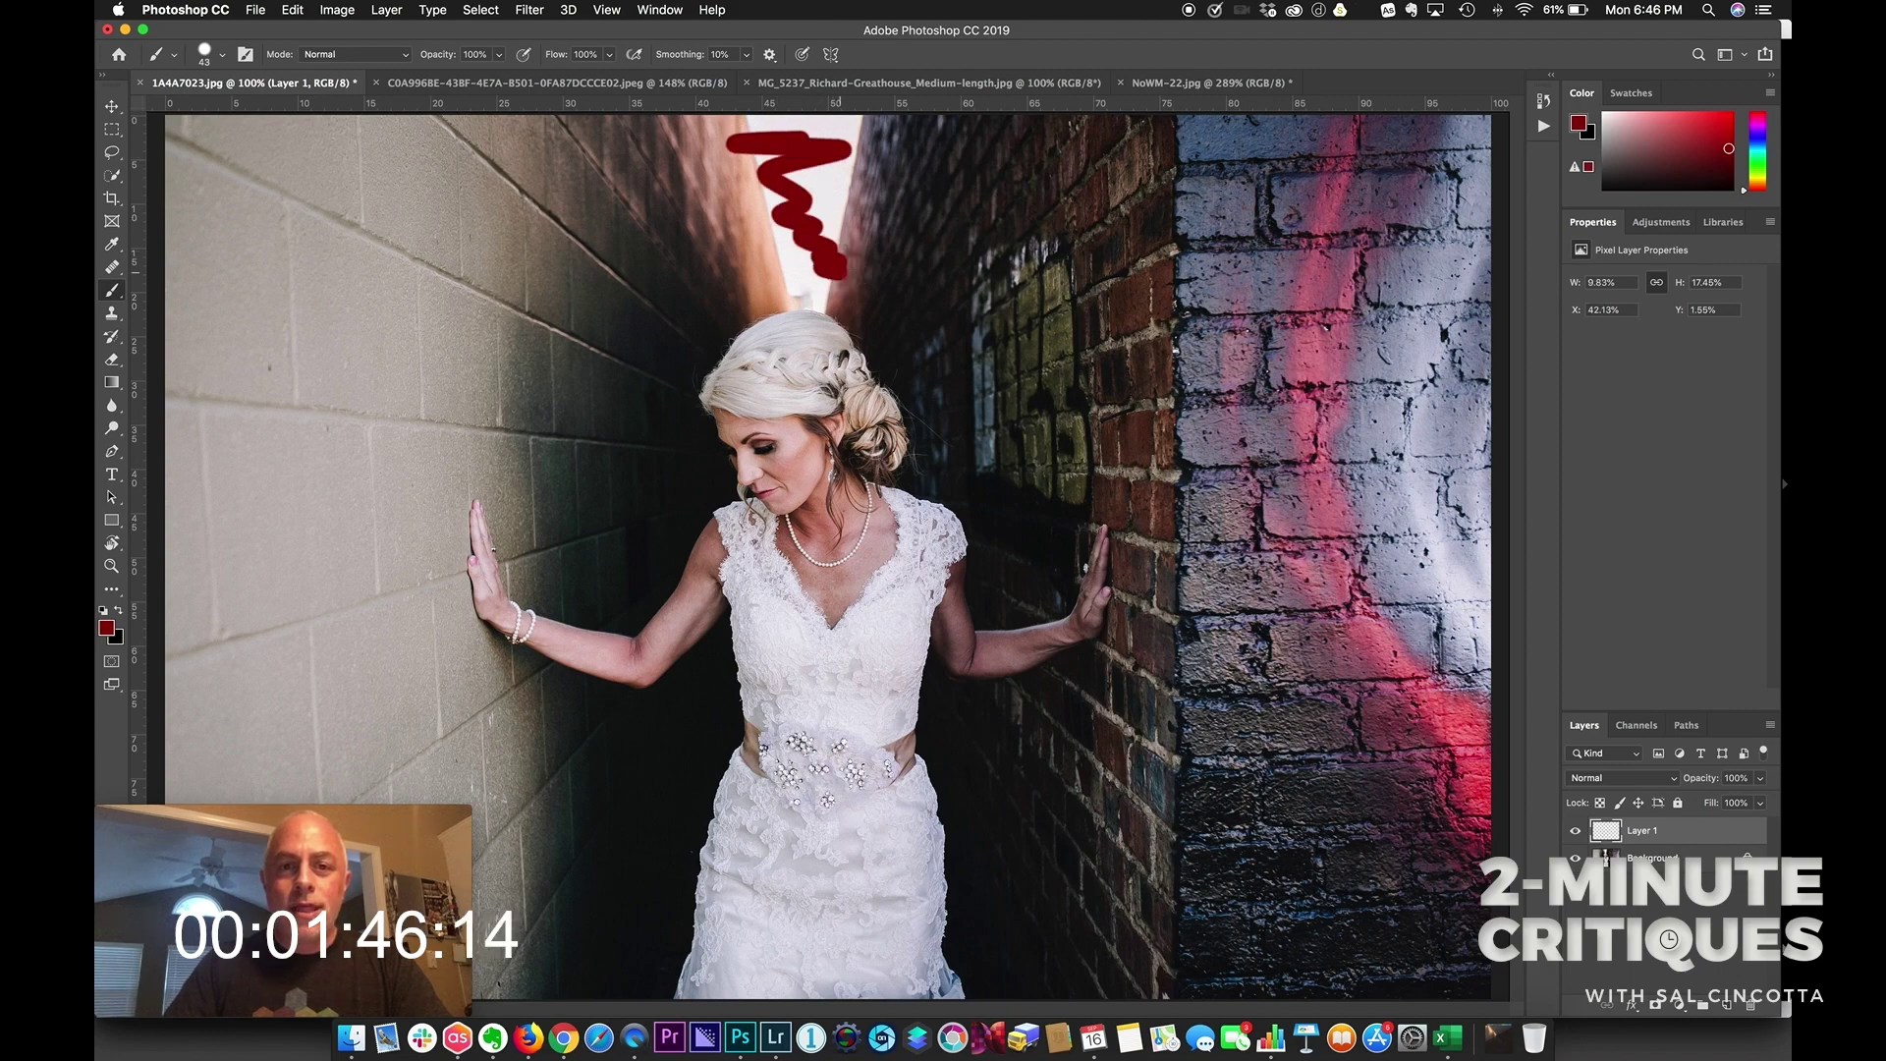
pyautogui.press('super+z')
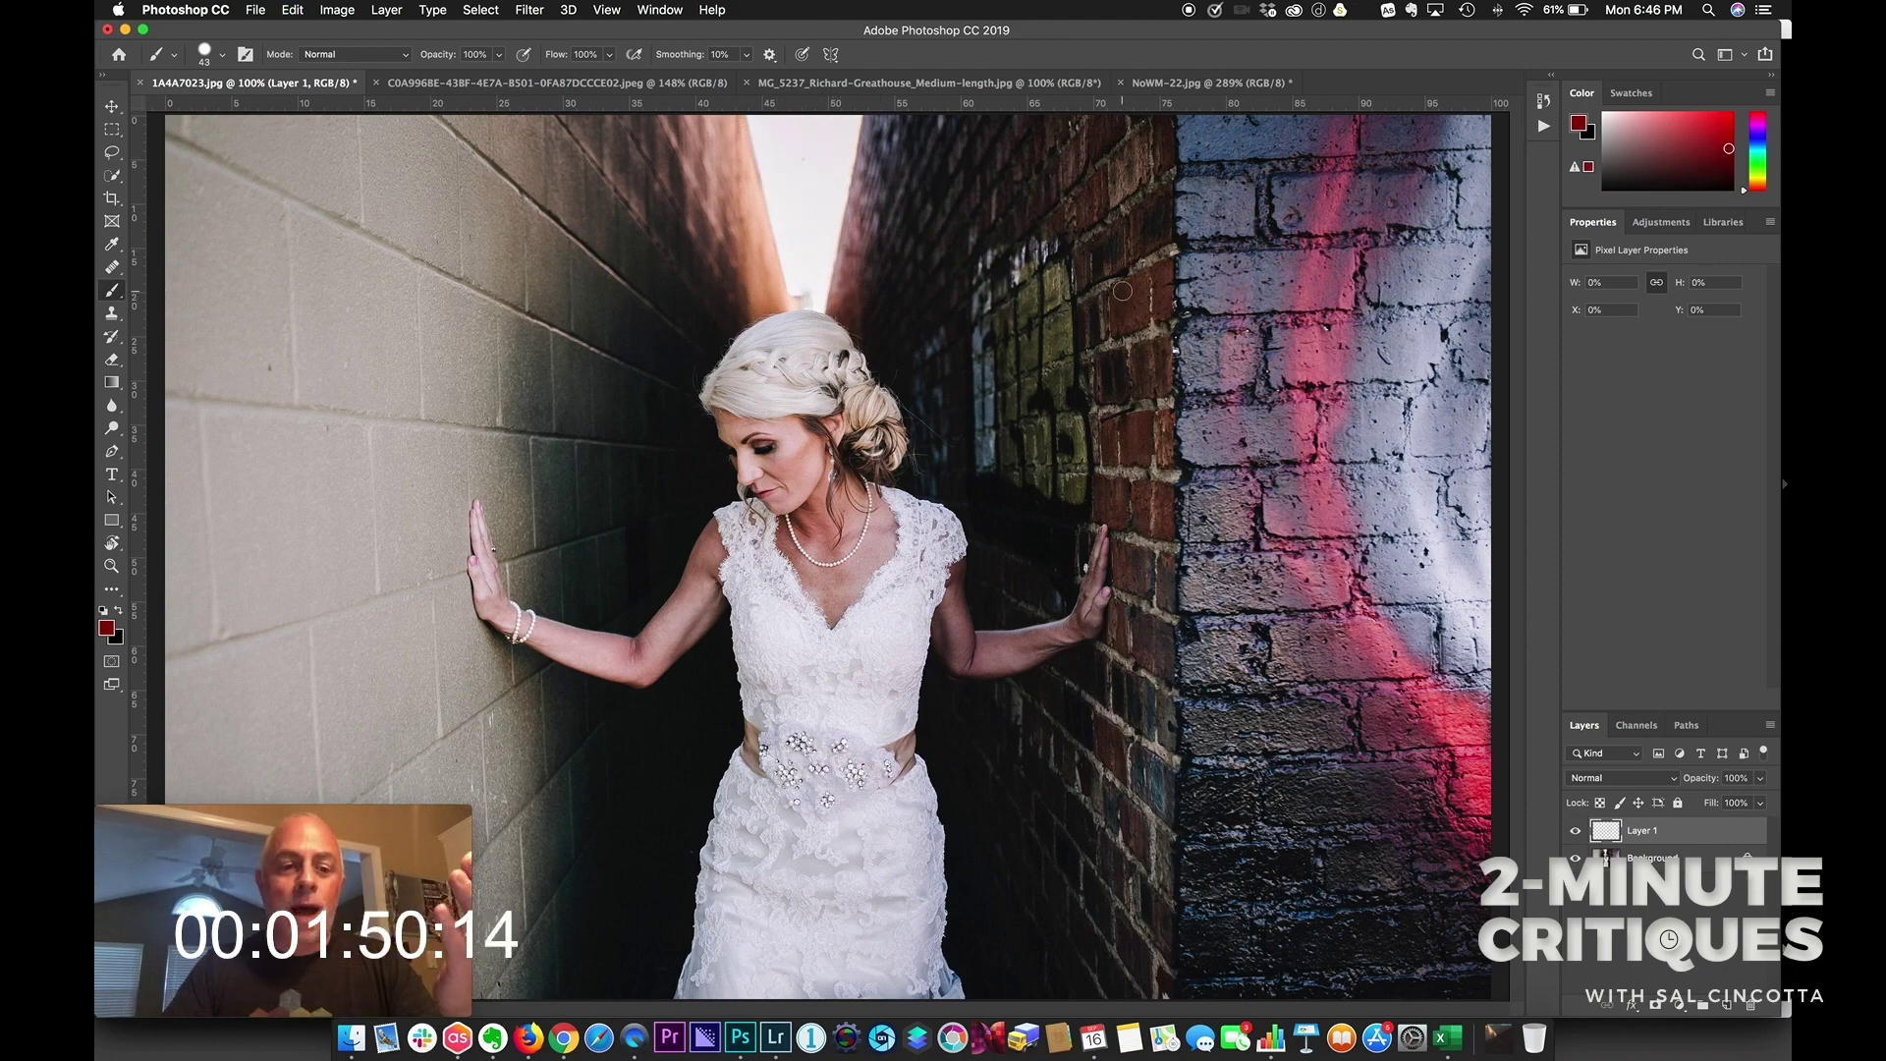
# Crop the bright strip of sky off the upper edge of the bride photo, just above her head
pyautogui.press('c')
pyautogui.moveTo(833, 123); pyautogui.dragTo(833, 206)
pyautogui.press('Return')
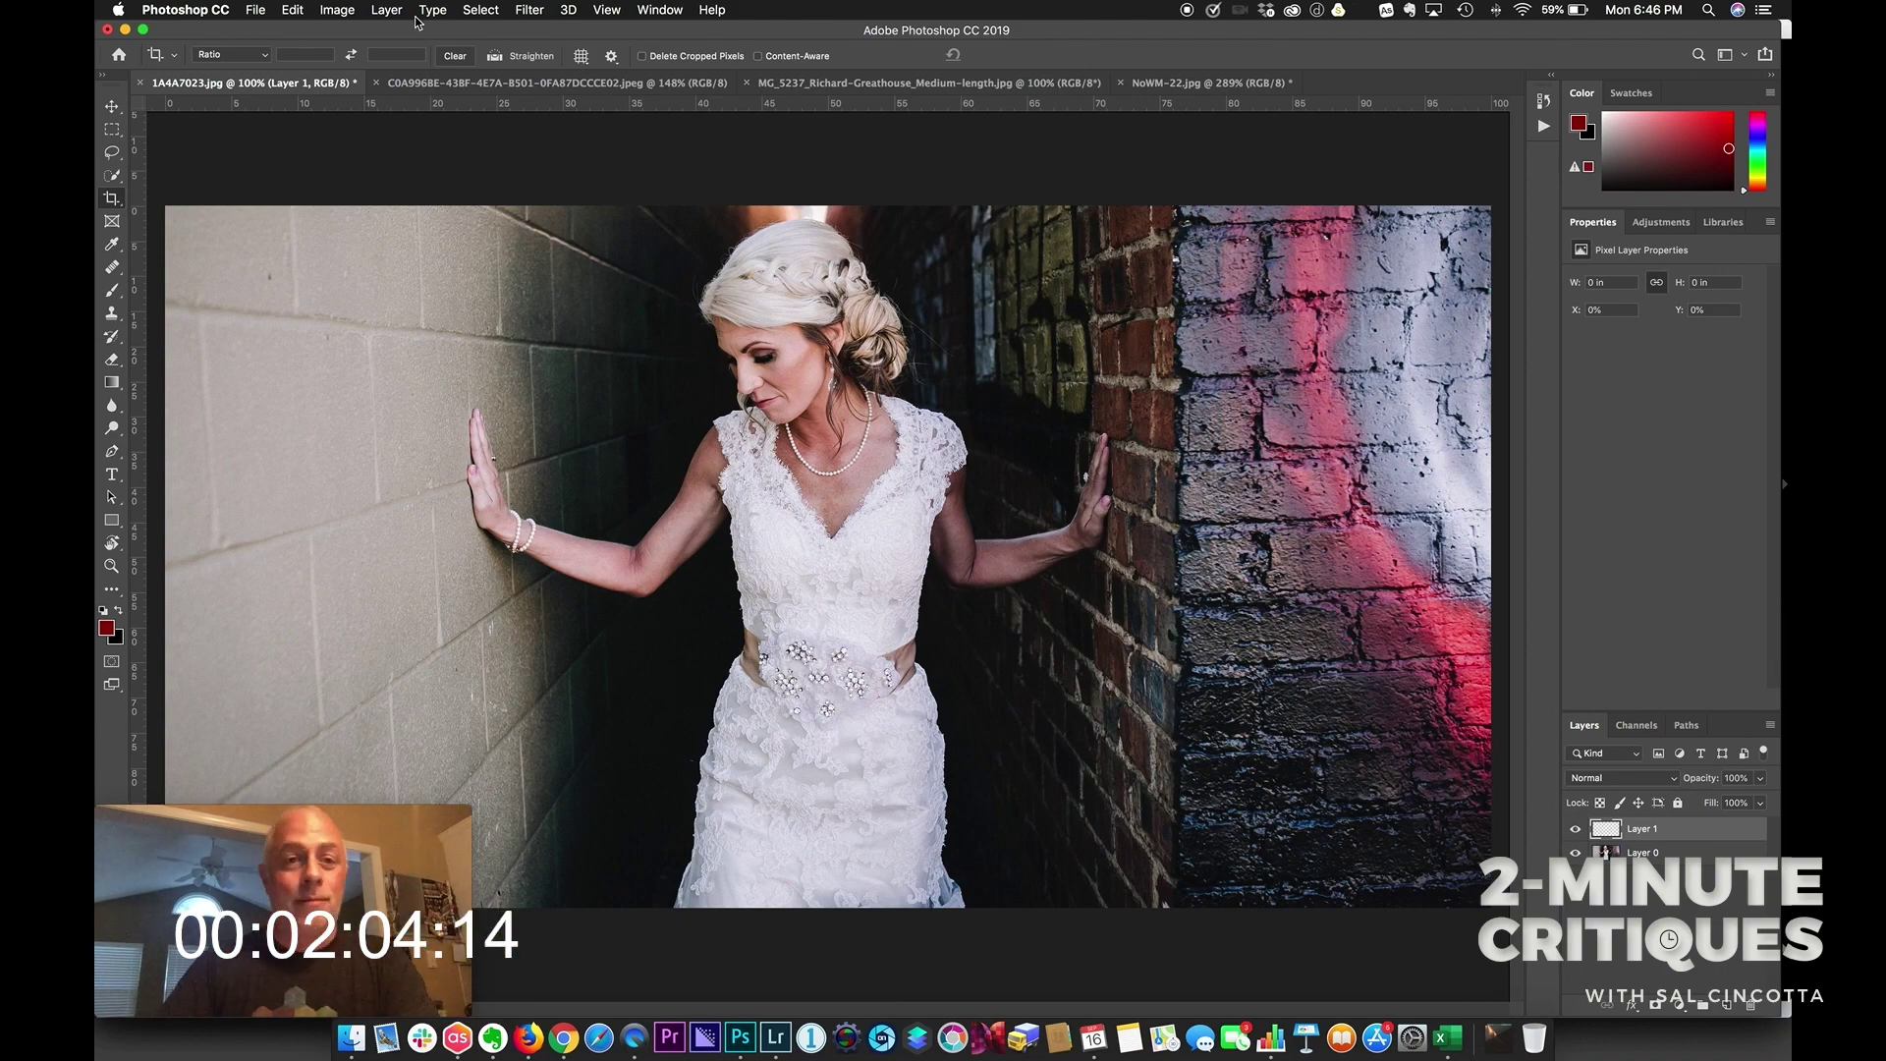
# Switch to the photo of the couple dancing under the pergola and add a new empty layer
pyautogui.click(484, 84)
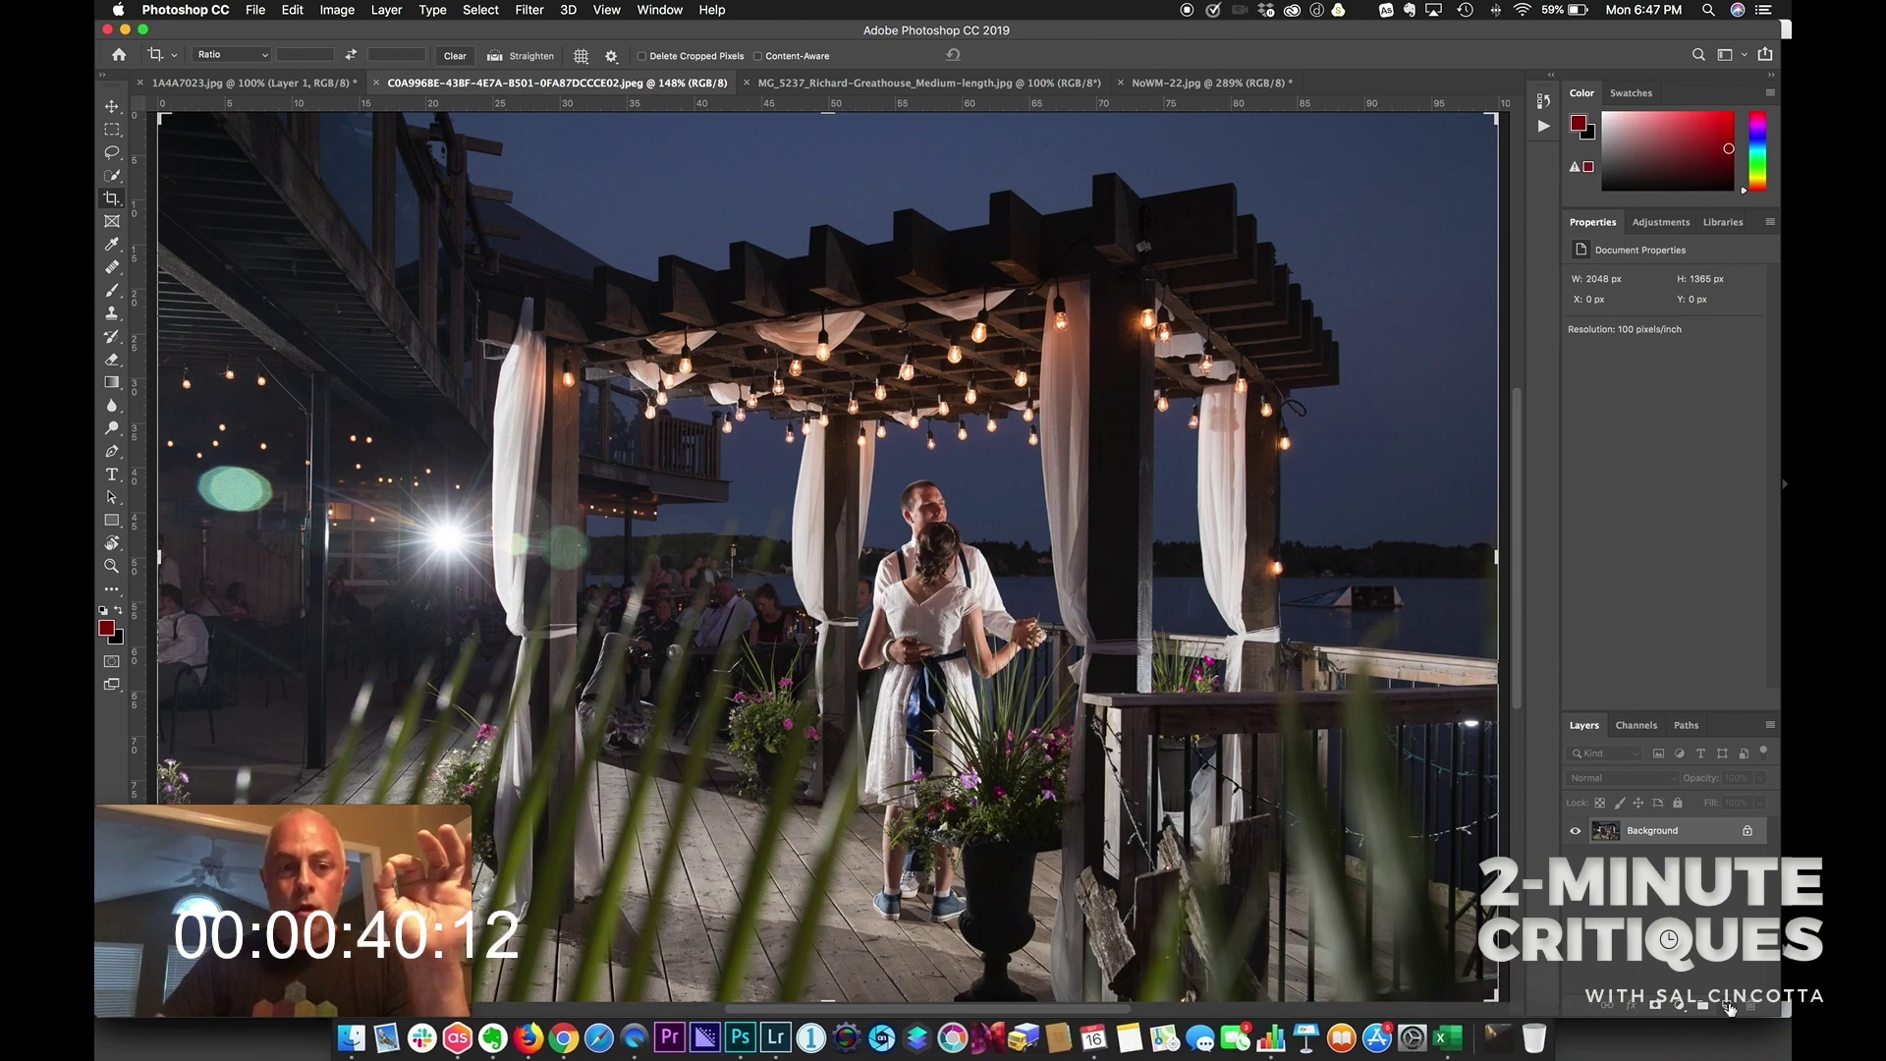
pyautogui.click(1729, 1005)
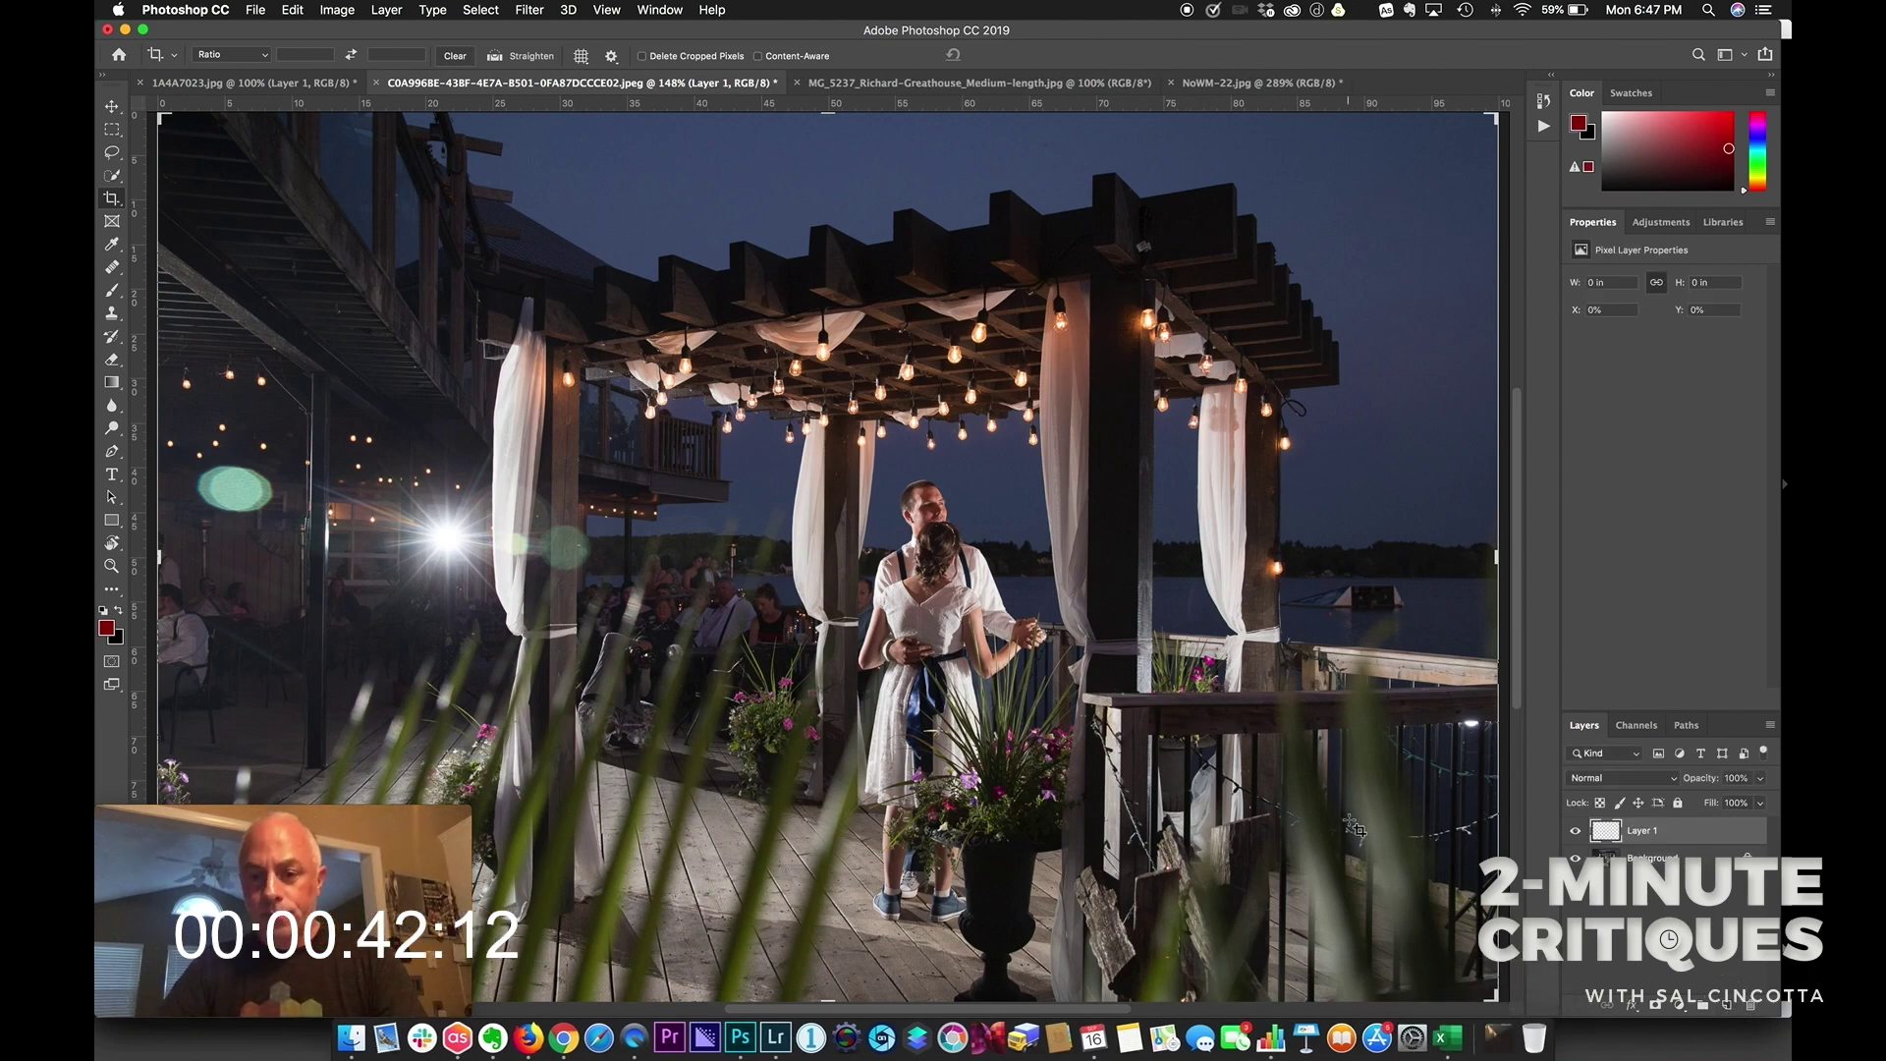
# Brush red marks beside the bright flash and over the guests at the photo's far left, undoing each mark
pyautogui.press('b')
pyautogui.moveTo(435, 456)
pyautogui.mouseDown()
pyautogui.moveTo(337, 503)
pyautogui.moveTo(418, 551)
pyautogui.moveTo(336, 604)
pyautogui.moveTo(431, 641)
pyautogui.mouseUp()
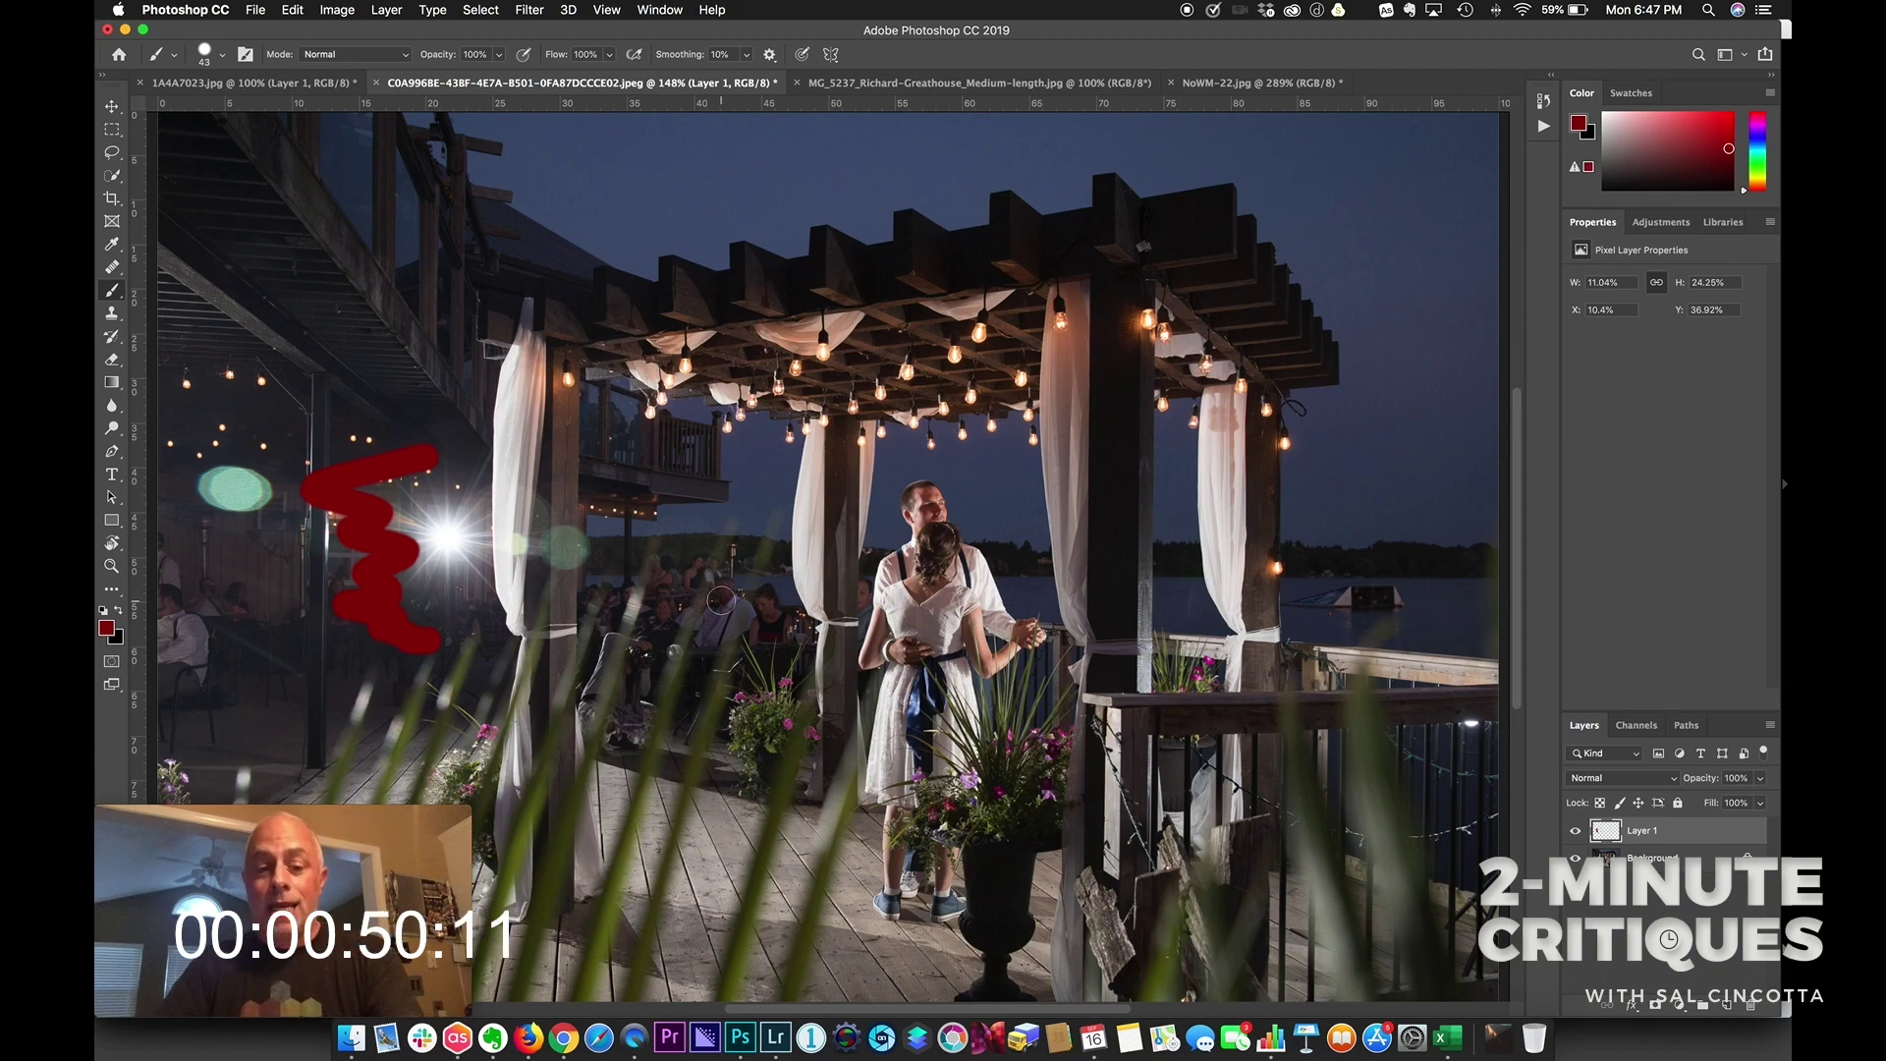
pyautogui.press('super+z')
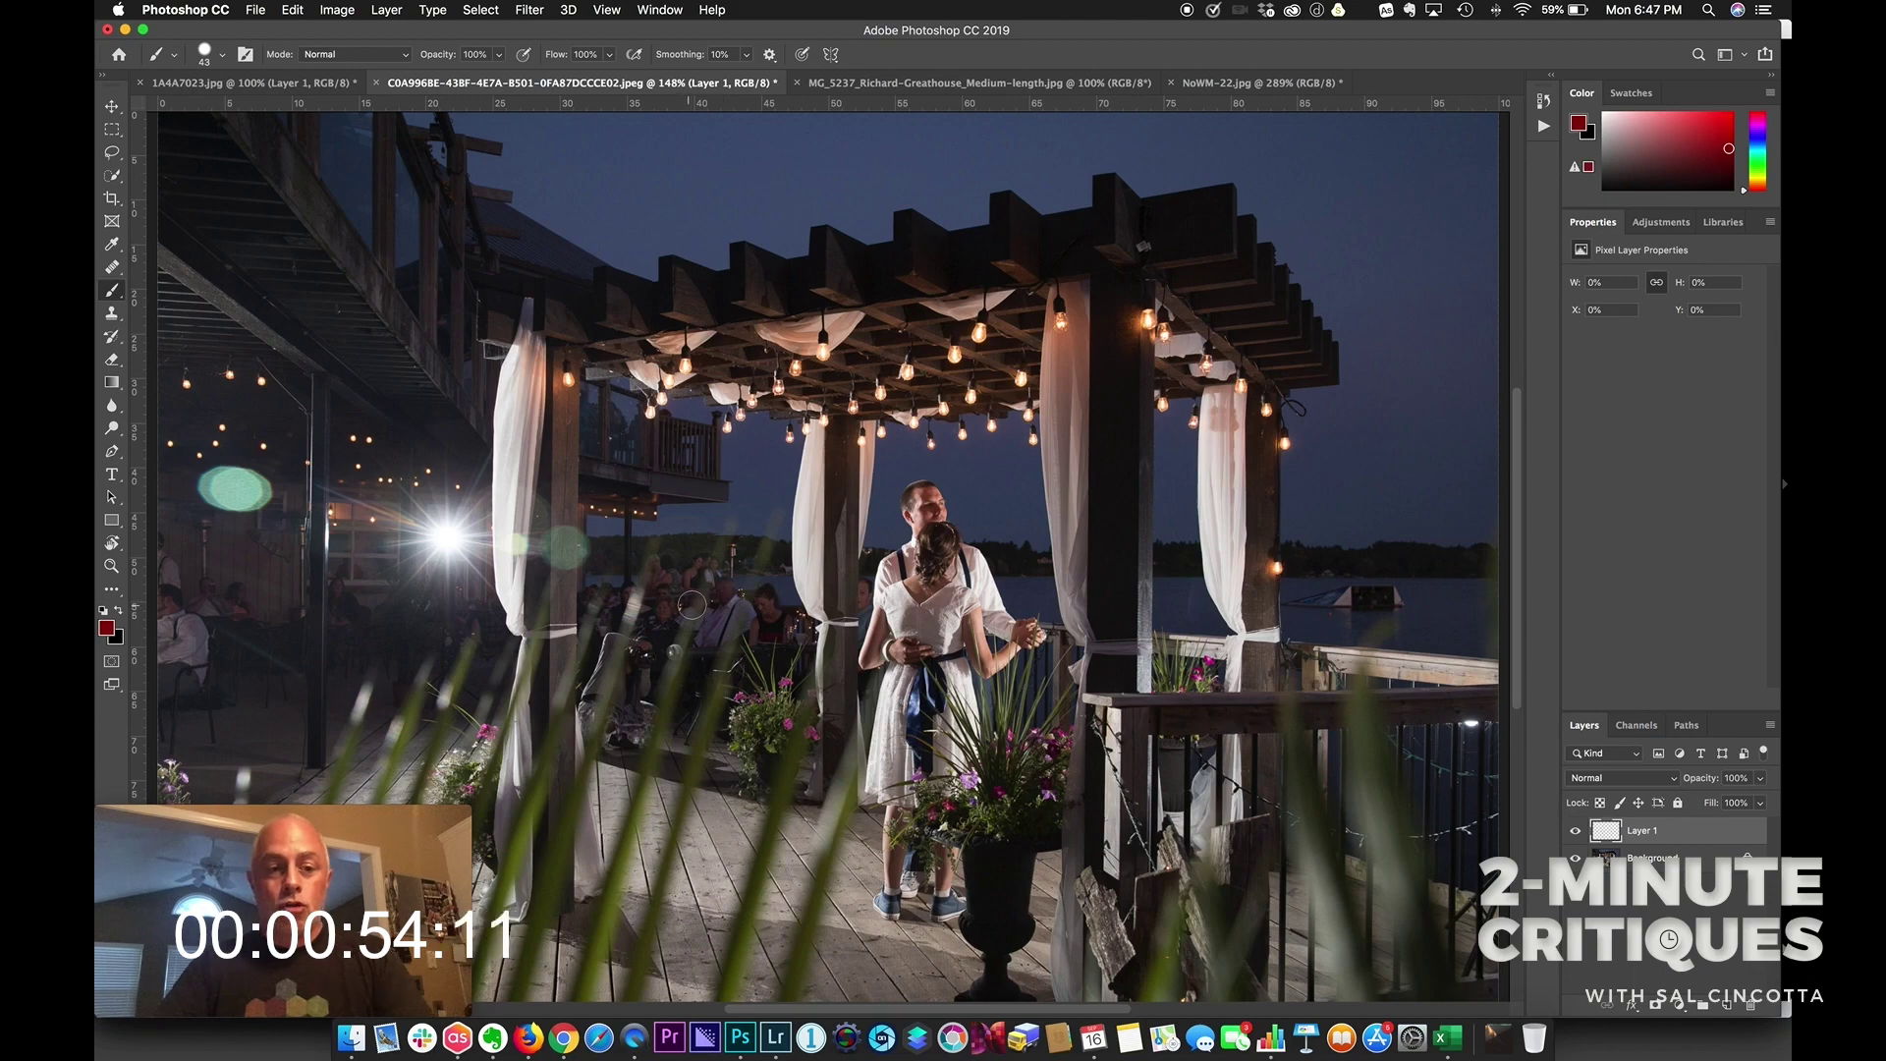
pyautogui.moveTo(162, 535)
pyautogui.mouseDown()
pyautogui.moveTo(252, 583)
pyautogui.moveTo(186, 704)
pyautogui.moveTo(230, 739)
pyautogui.mouseUp()
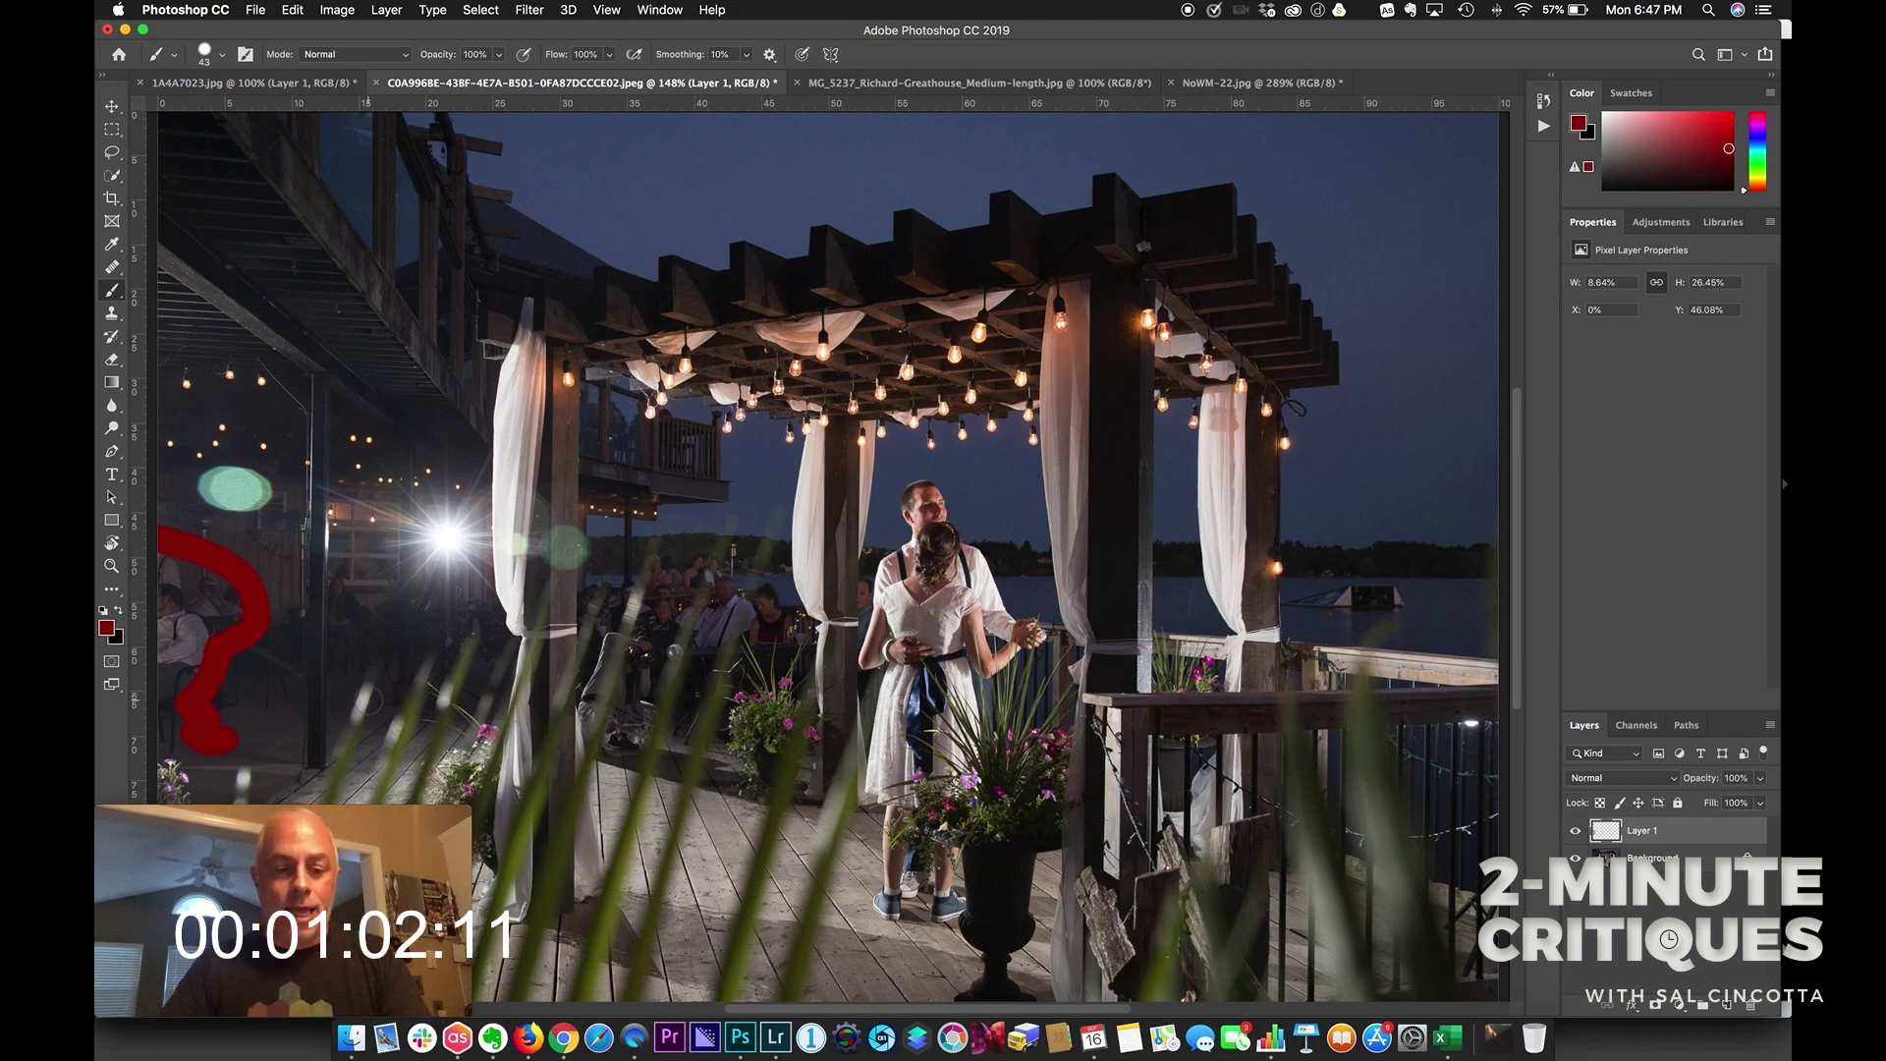
pyautogui.press('super+z')
# Crop the pergola photo on both sides, cutting the building and guests on the left and empty lake on the right
pyautogui.press('c')
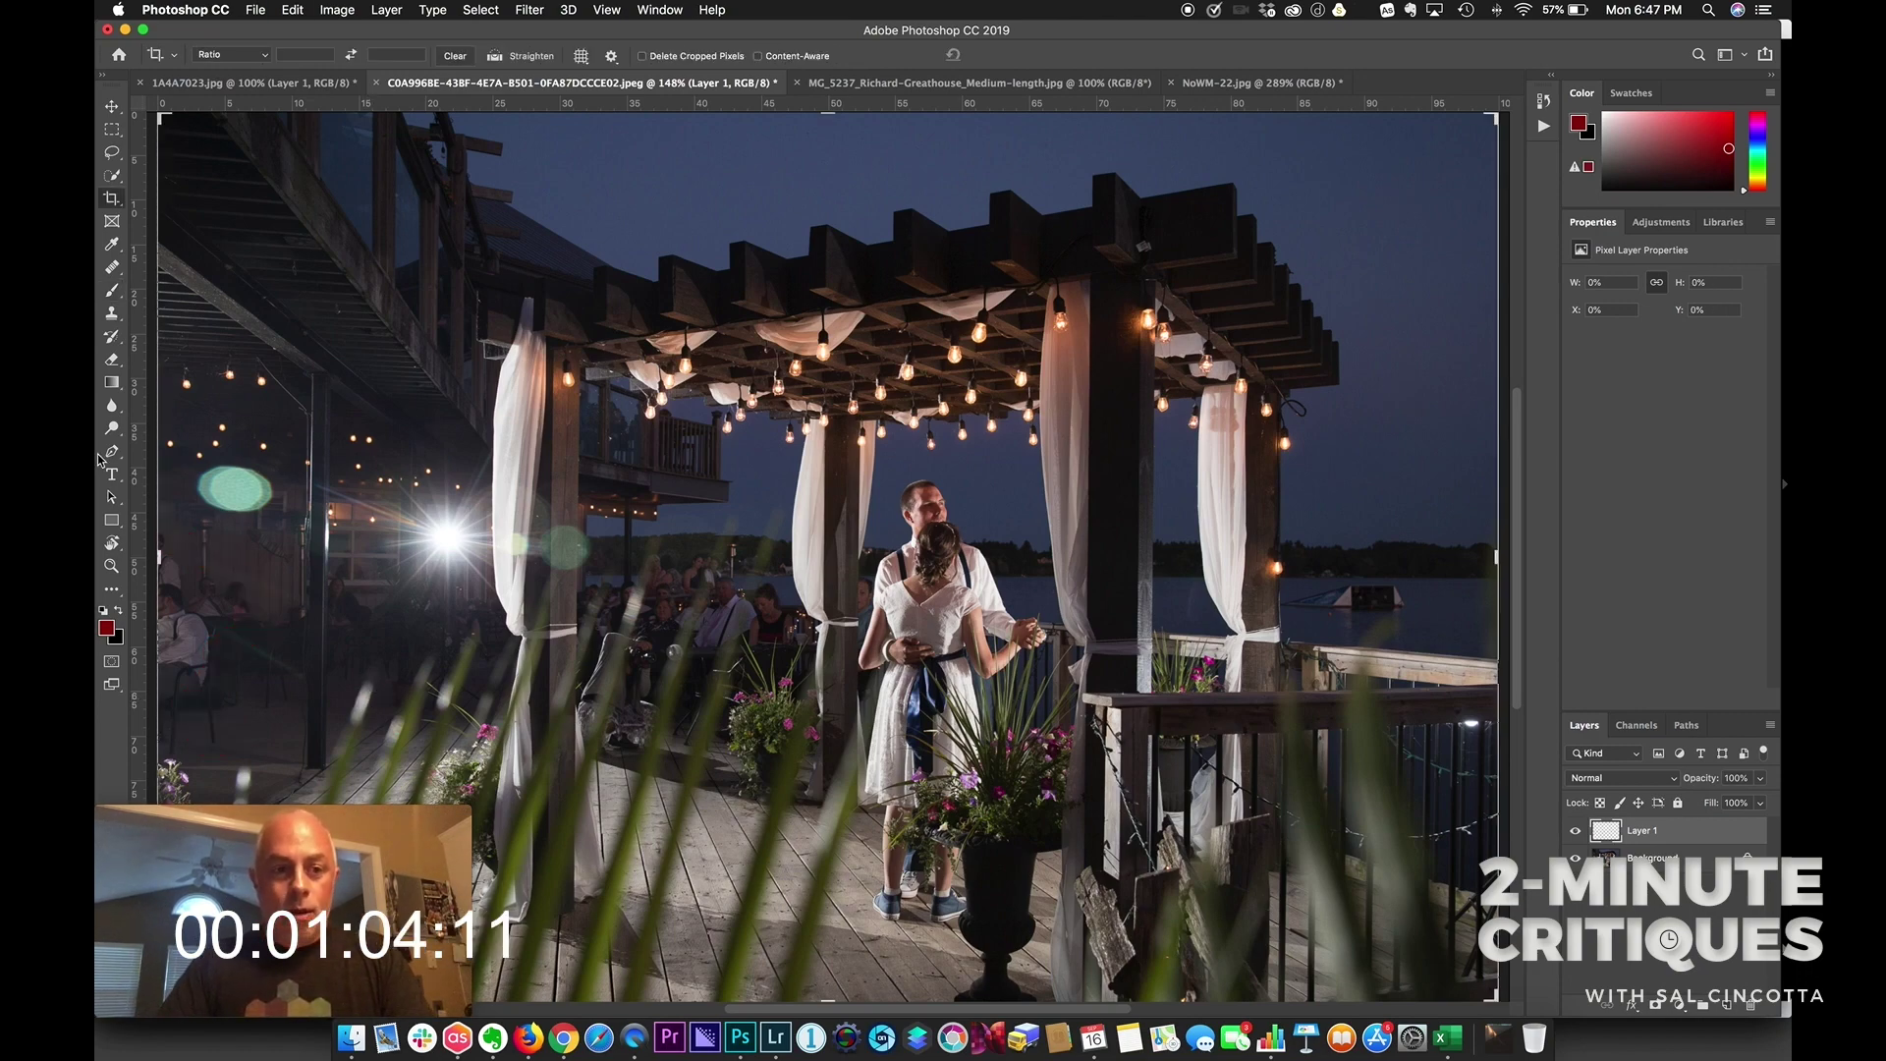
pyautogui.moveTo(163, 542); pyautogui.dragTo(312, 558)
pyautogui.moveTo(1353, 558); pyautogui.dragTo(1276, 558)
pyautogui.press('Return')
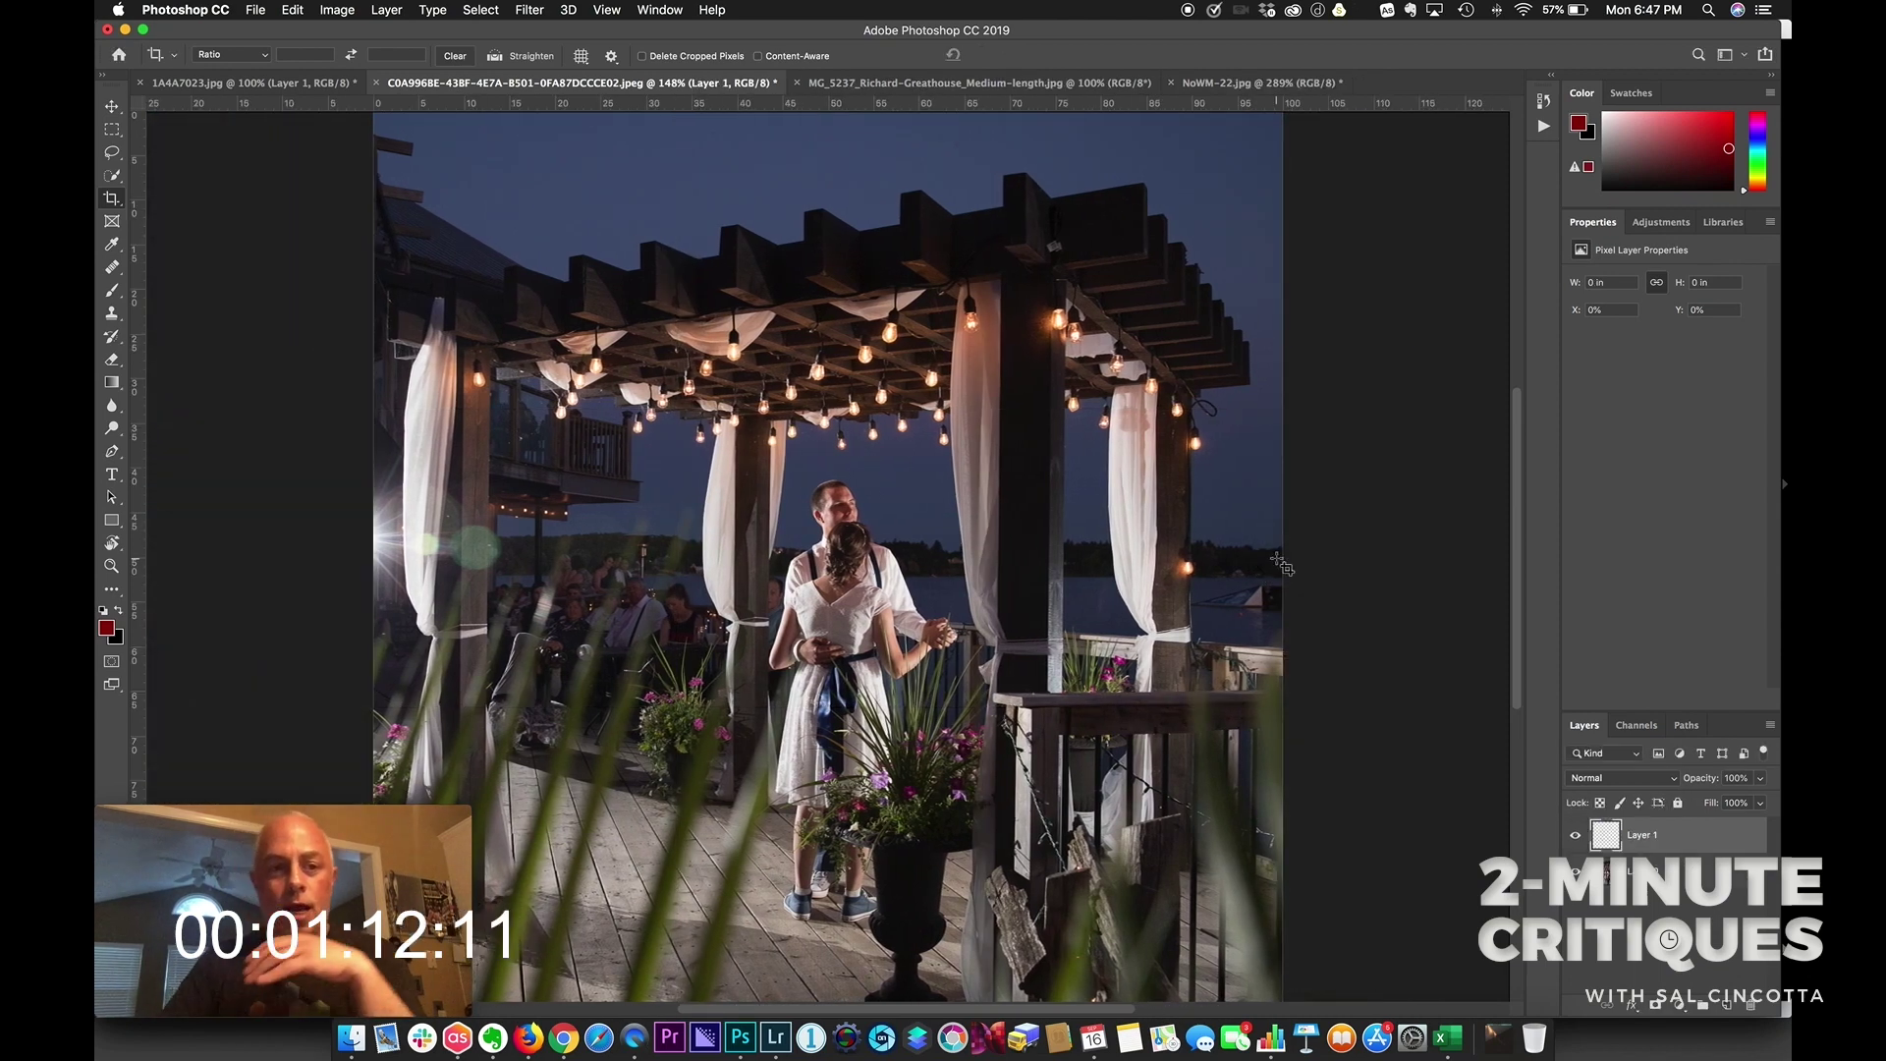
# Tighten the crop on both sides of the pergola photo, removing the bright flash at the left edge
pyautogui.click(384, 541)
pyautogui.moveTo(384, 541); pyautogui.dragTo(398, 557)
pyautogui.press('super+r')
pyautogui.moveTo(1258, 548); pyautogui.dragTo(1241, 543)
pyautogui.press('Return')
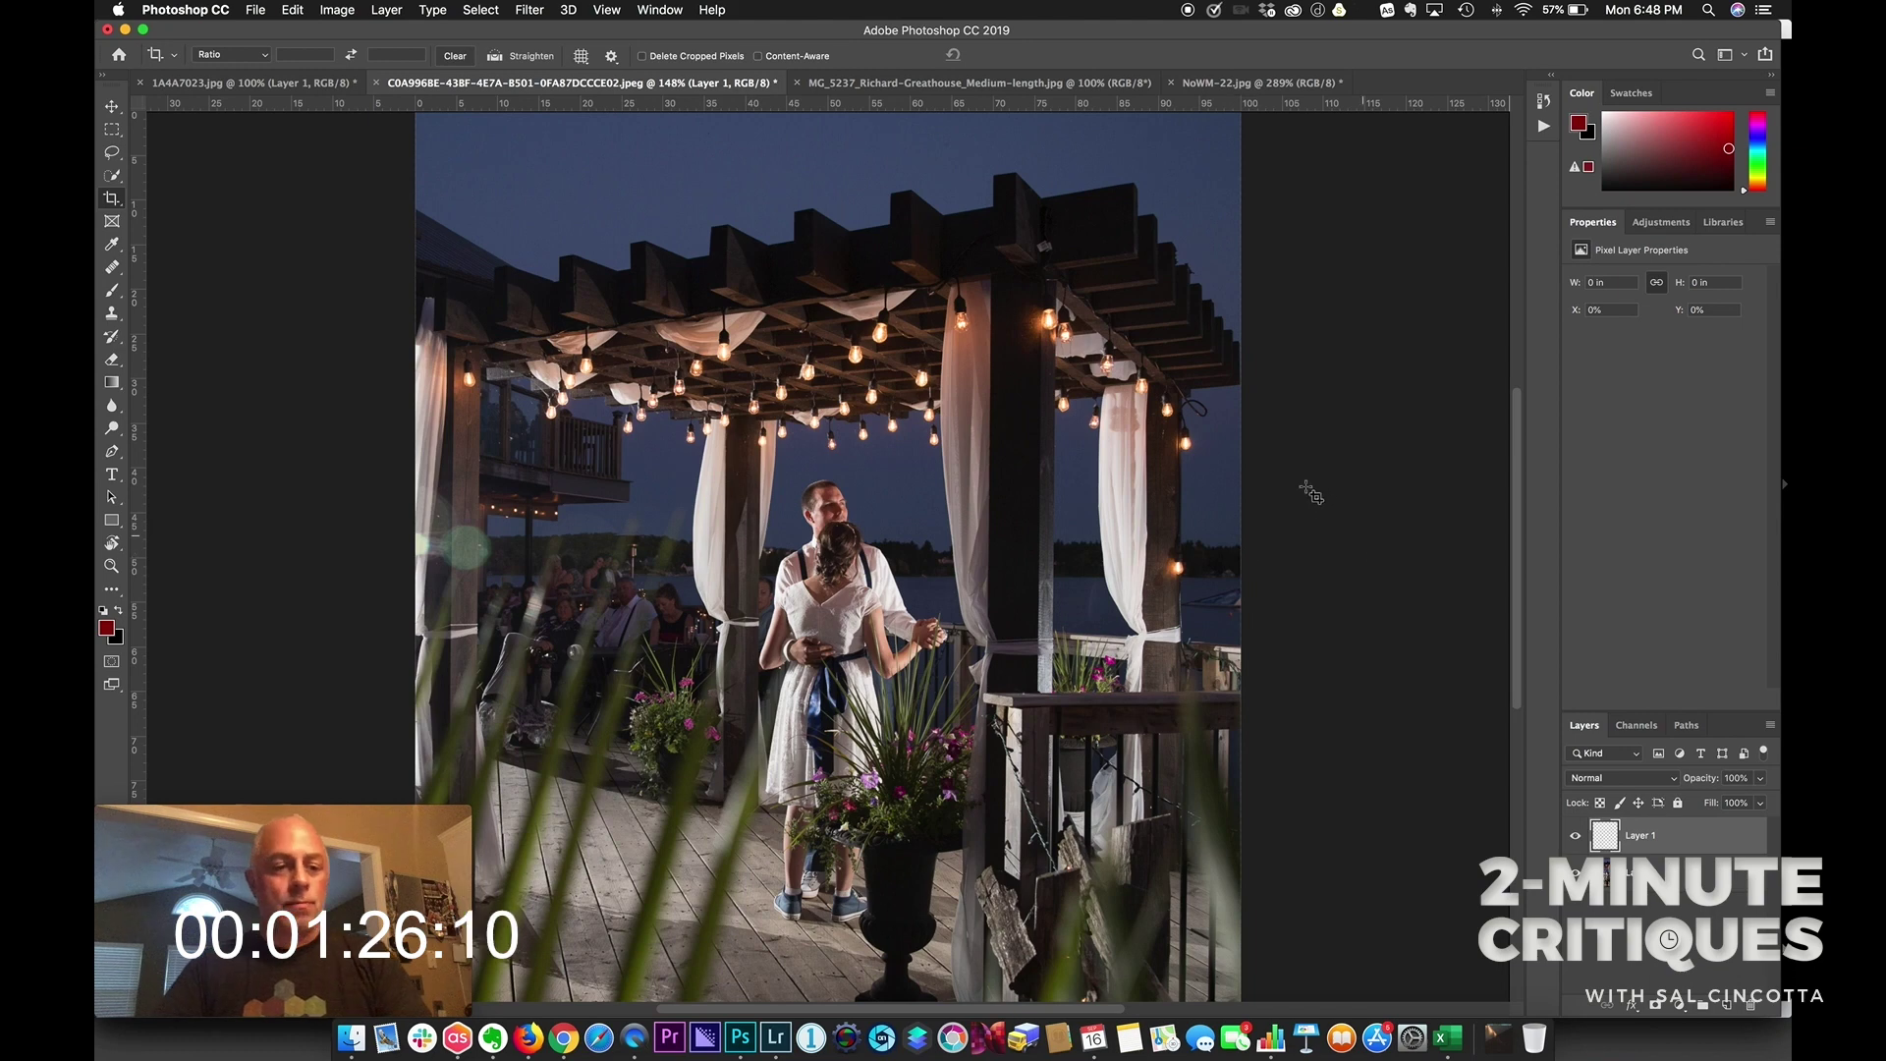
# Circle the couple's upper bodies in dark red and brush vertical strokes over the flower planter beside them
pyautogui.press('b')
pyautogui.moveTo(910, 469)
pyautogui.mouseDown()
pyautogui.moveTo(758, 478)
pyautogui.moveTo(740, 583)
pyautogui.moveTo(836, 649)
pyautogui.moveTo(979, 571)
pyautogui.moveTo(913, 467)
pyautogui.mouseUp()
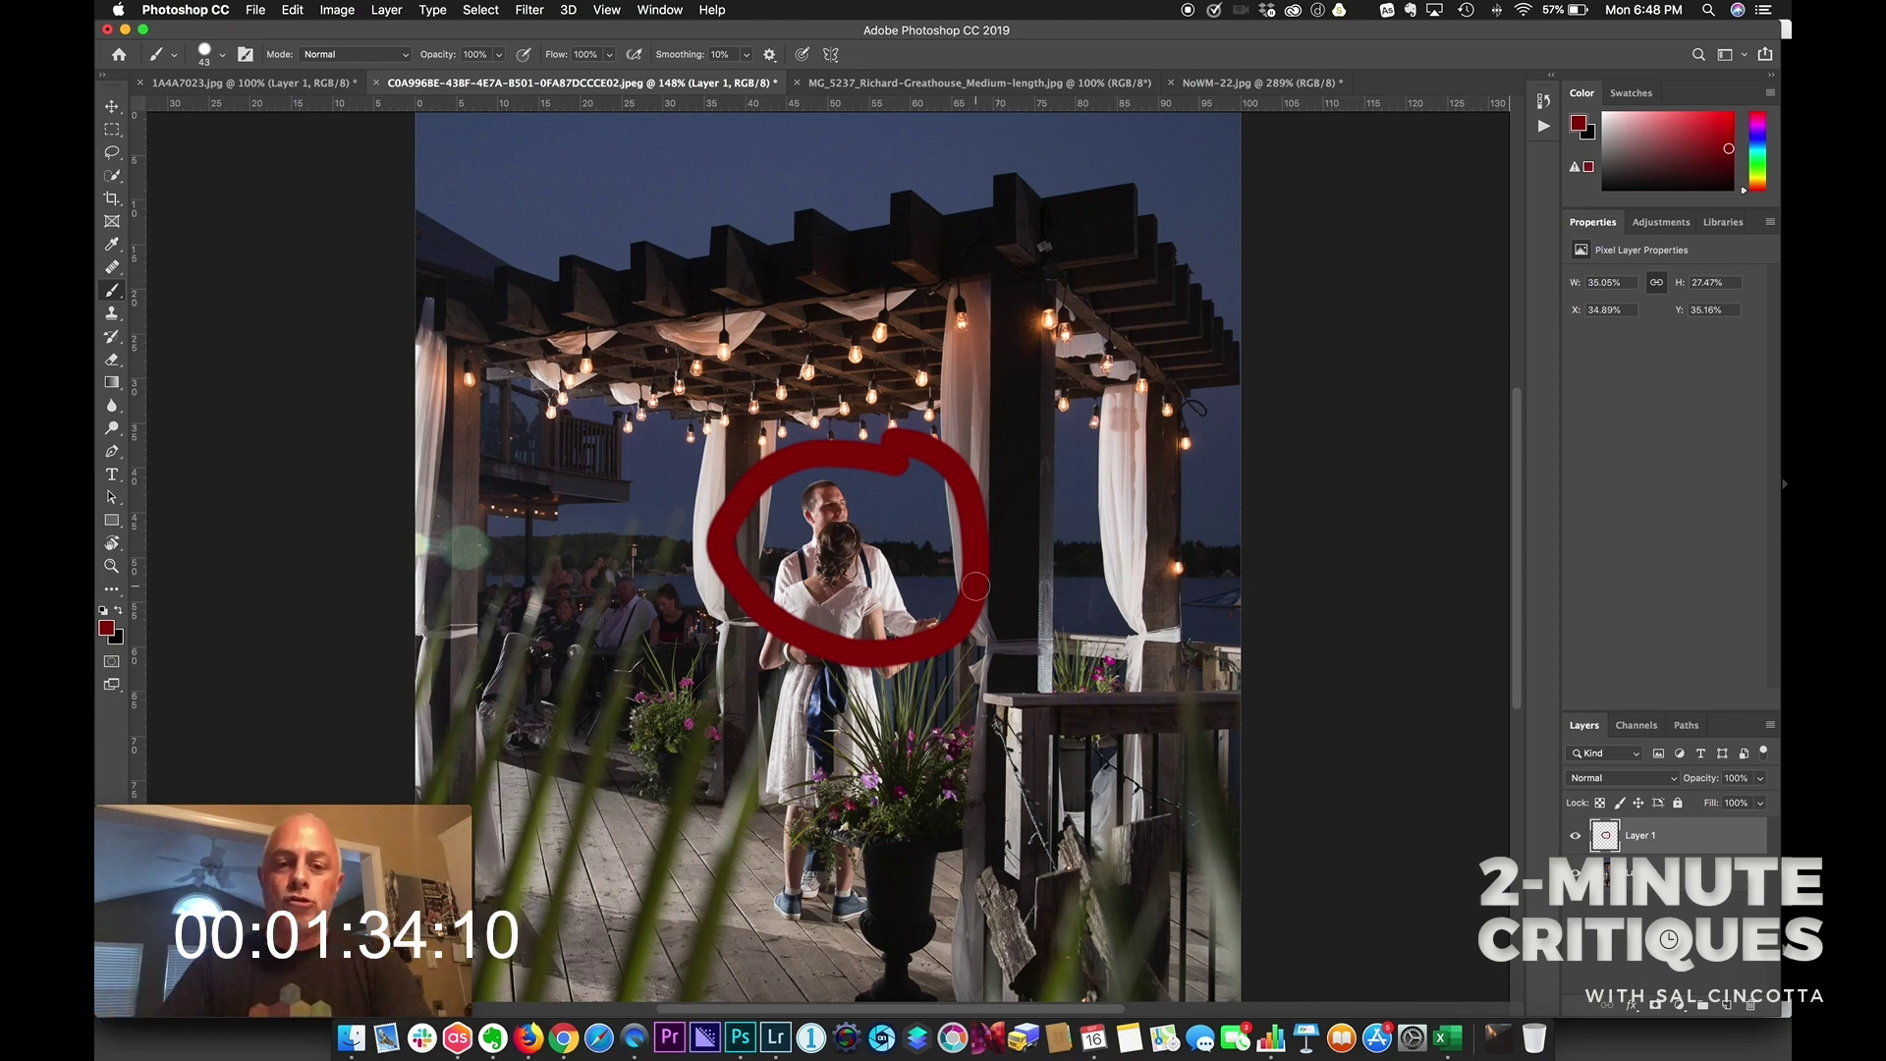
pyautogui.moveTo(842, 735); pyautogui.dragTo(856, 921)
pyautogui.moveTo(924, 734)
pyautogui.mouseDown()
pyautogui.moveTo(902, 855)
pyautogui.moveTo(919, 879)
pyautogui.mouseUp()
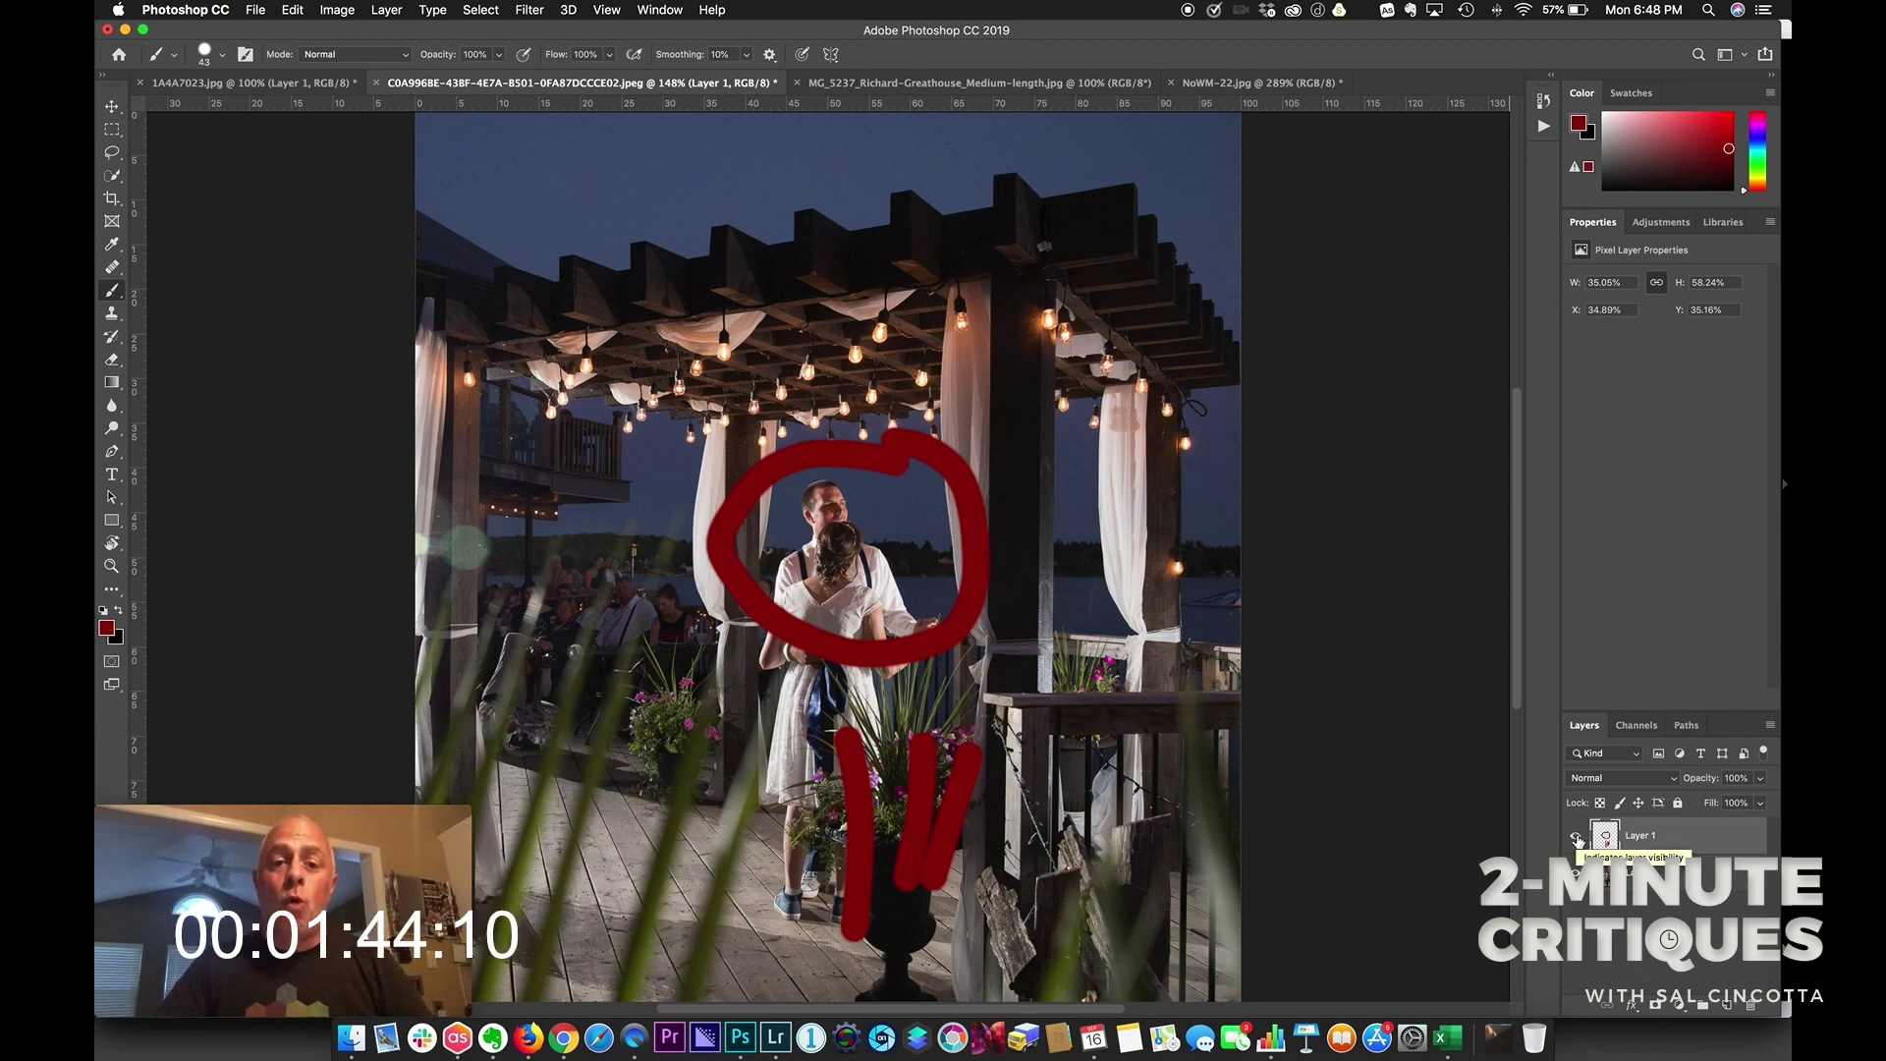
# Hide Layer 1 with the red marks and add another empty layer above it
pyautogui.click(1577, 837)
pyautogui.click(1729, 1006)
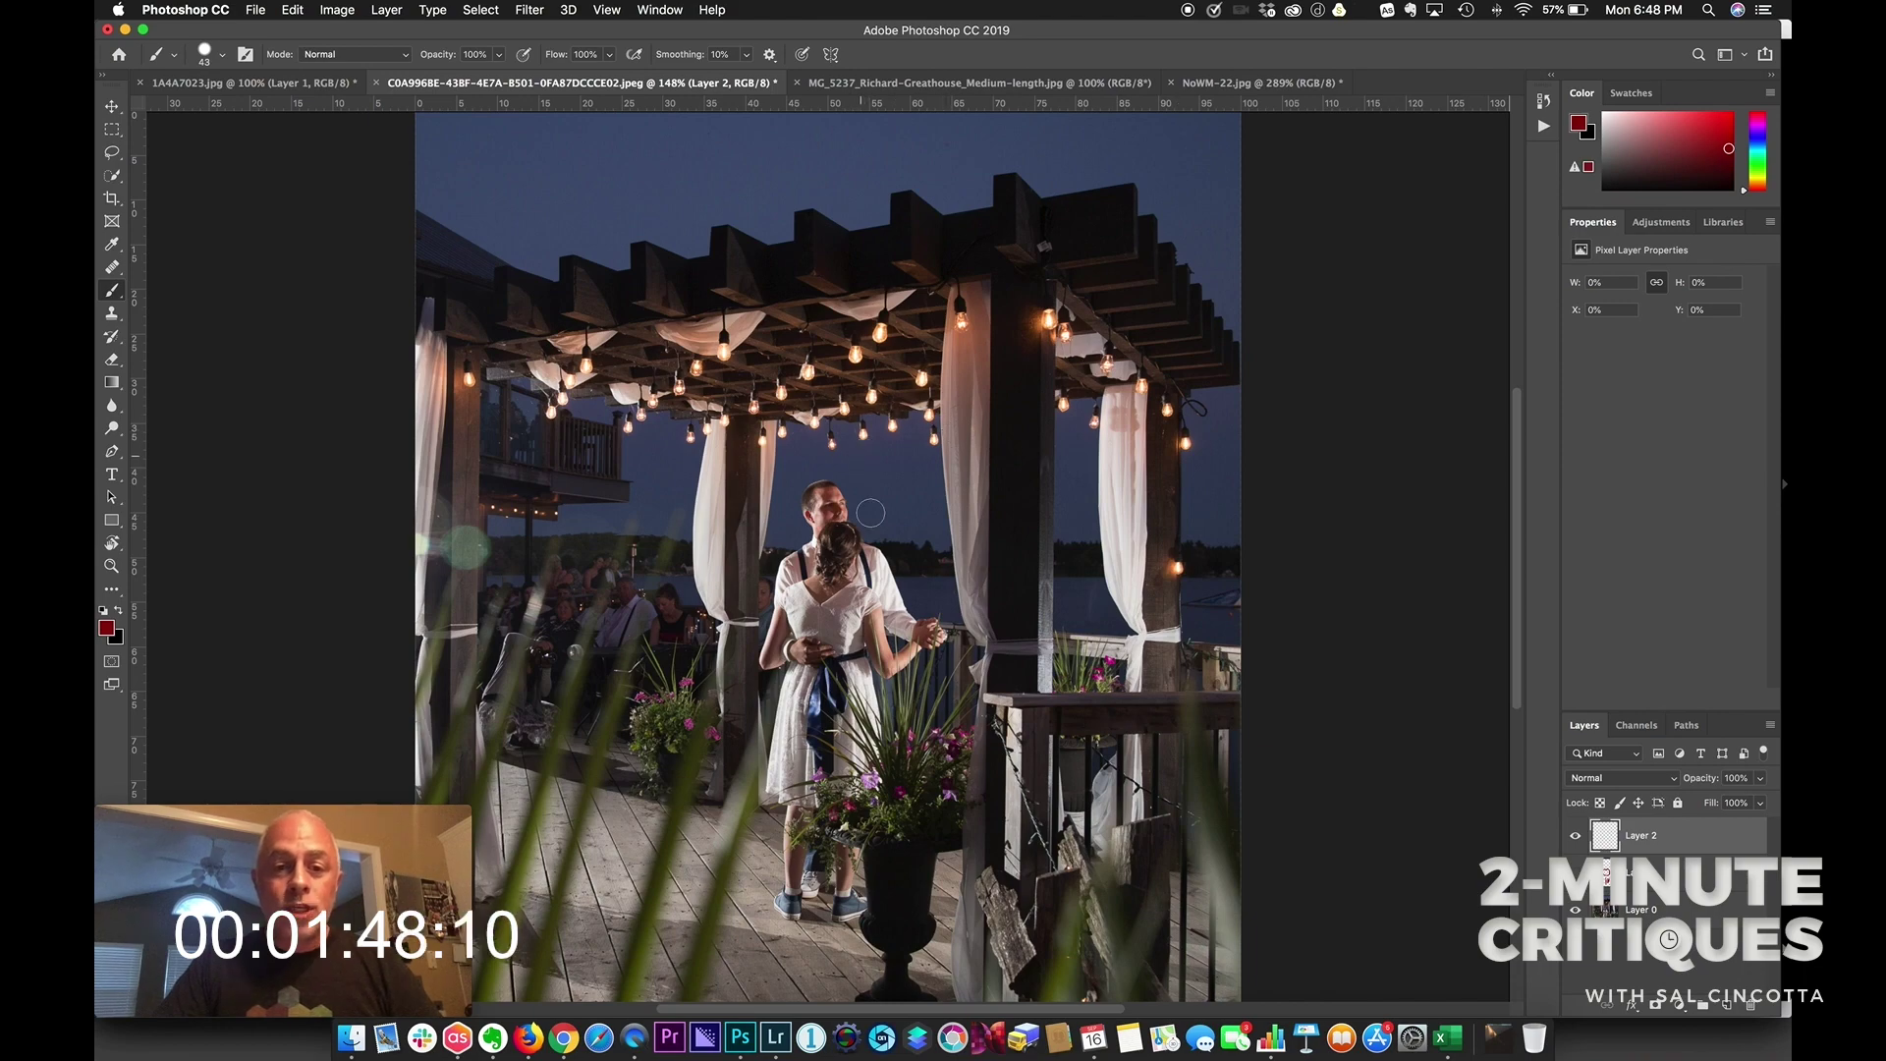
# Brush a red circle around the couple's heads and shoulders and undo it
pyautogui.moveTo(835, 523)
pyautogui.mouseDown()
pyautogui.moveTo(941, 562)
pyautogui.moveTo(864, 559)
pyautogui.mouseUp()
pyautogui.moveTo(947, 372)
pyautogui.mouseDown()
pyautogui.moveTo(711, 335)
pyautogui.moveTo(532, 447)
pyautogui.moveTo(675, 694)
pyautogui.moveTo(812, 741)
pyautogui.moveTo(1057, 486)
pyautogui.moveTo(883, 362)
pyautogui.mouseUp()
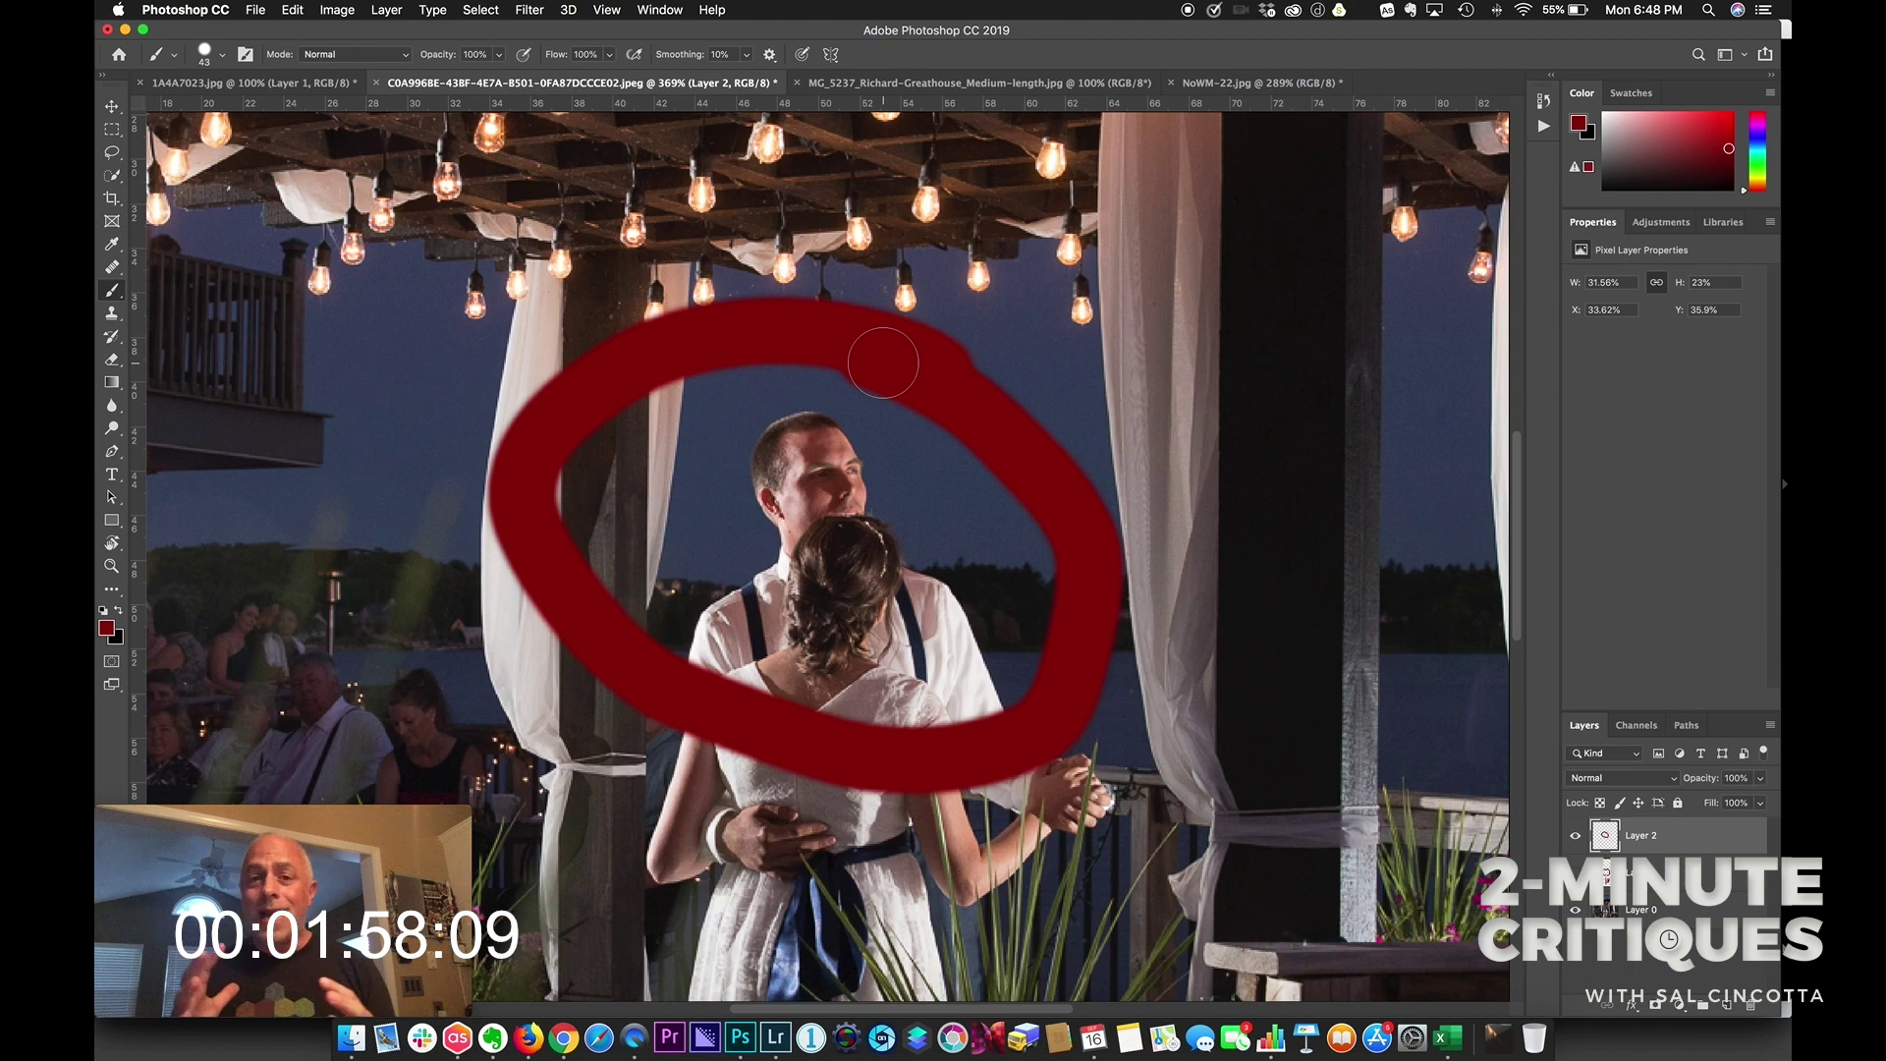
pyautogui.press('super+z')
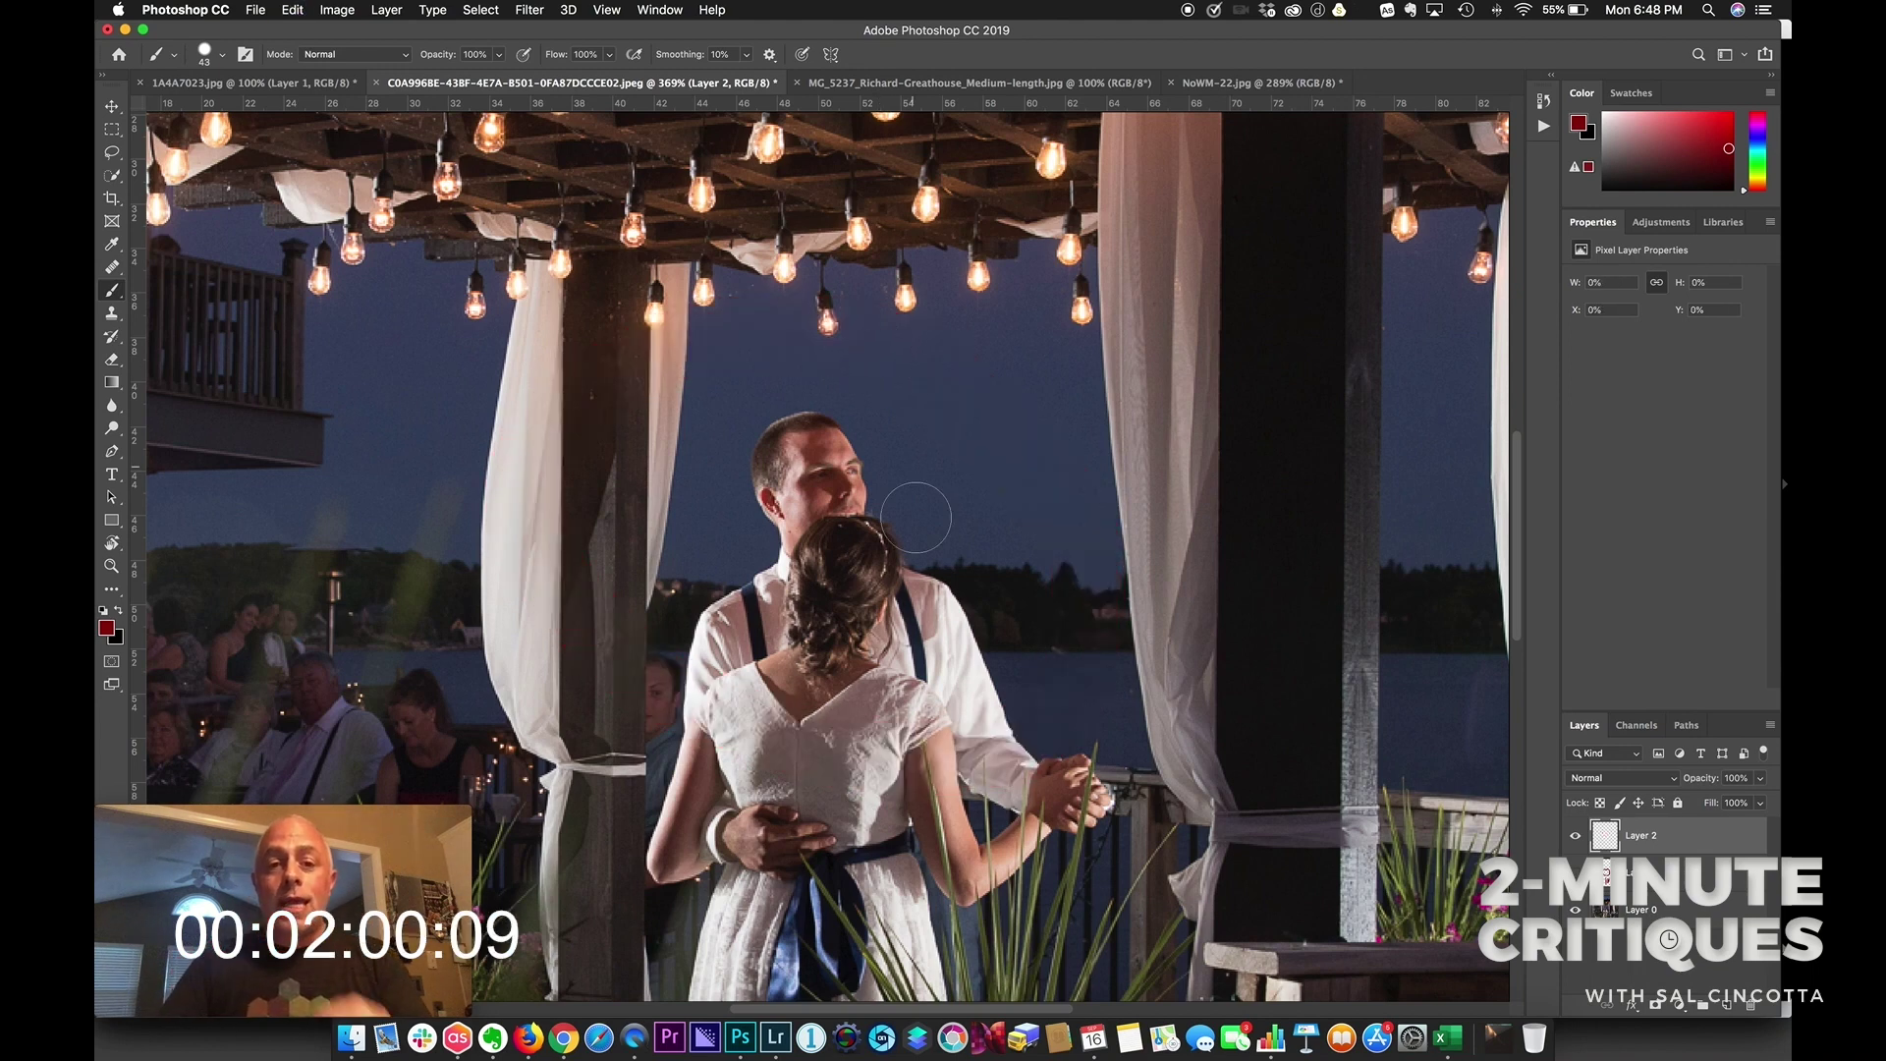
# Hide Layer 2 and add a new empty layer directly above the photo on Layer 0
pyautogui.click(1574, 834)
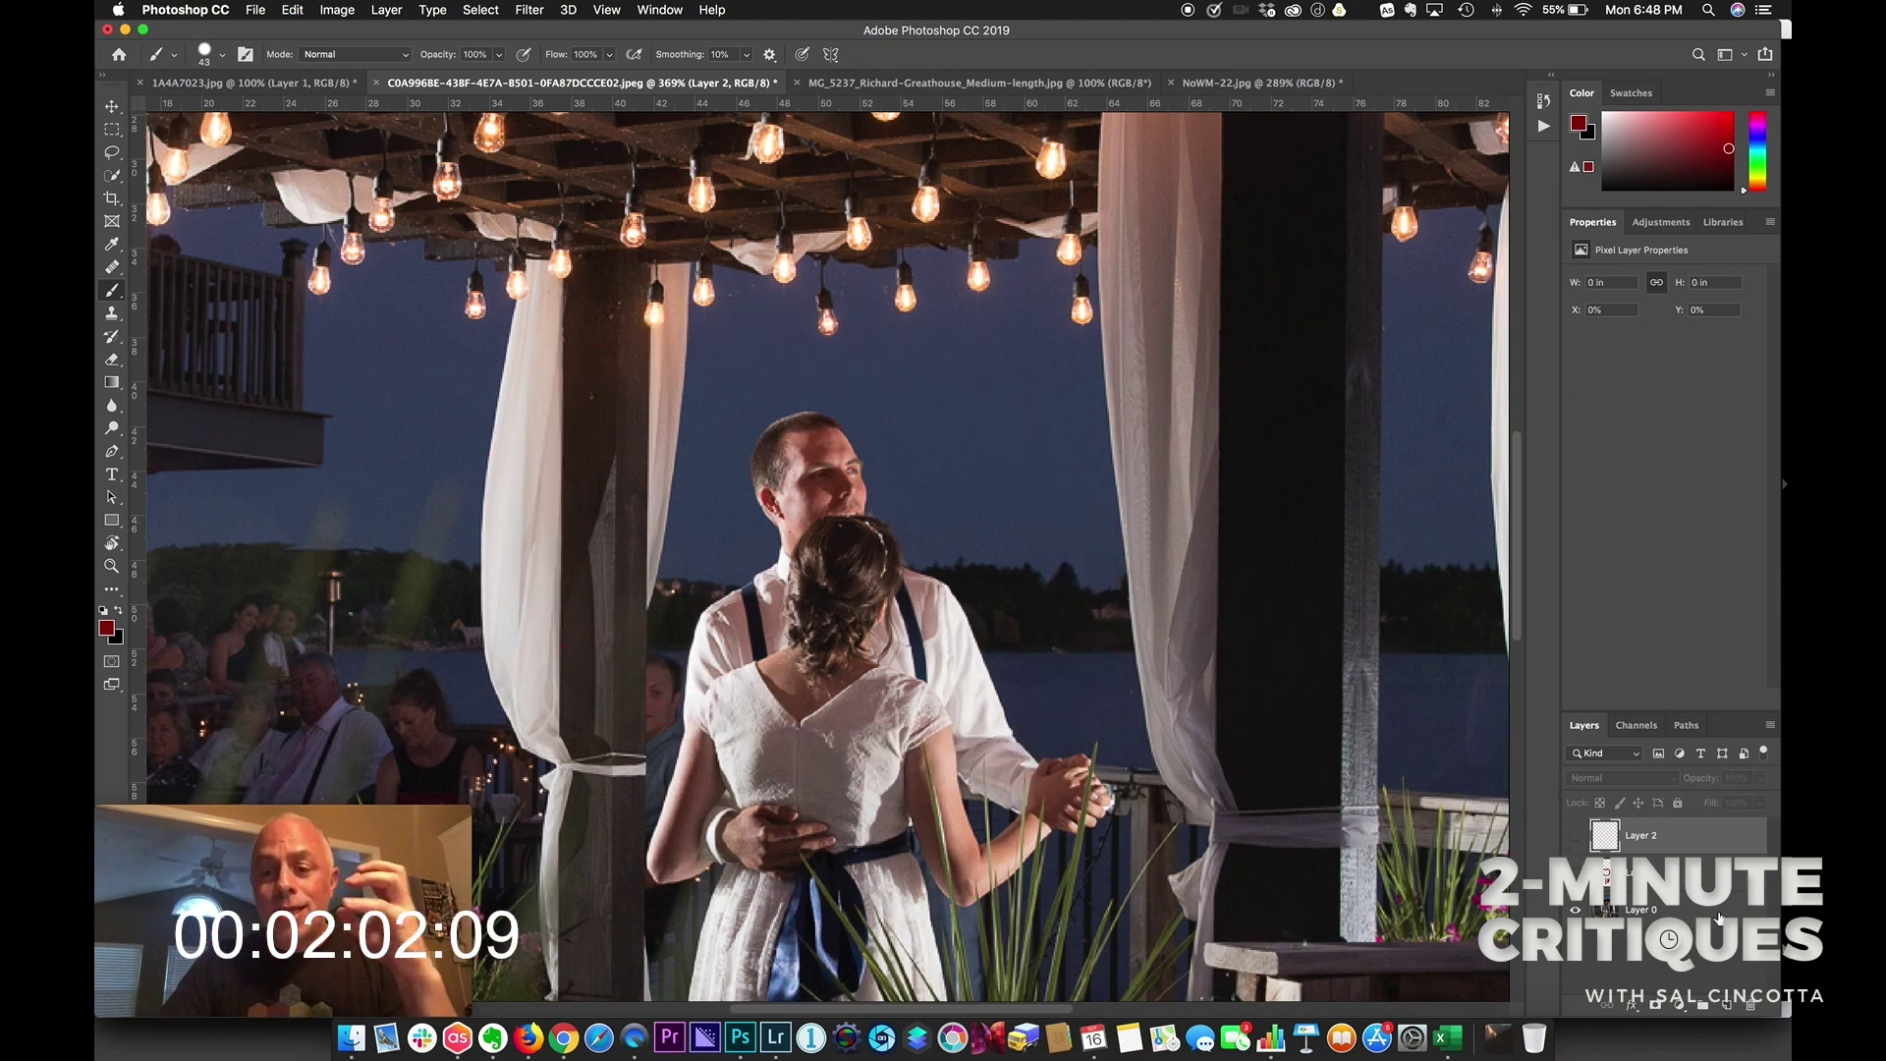
pyautogui.press('super+0')
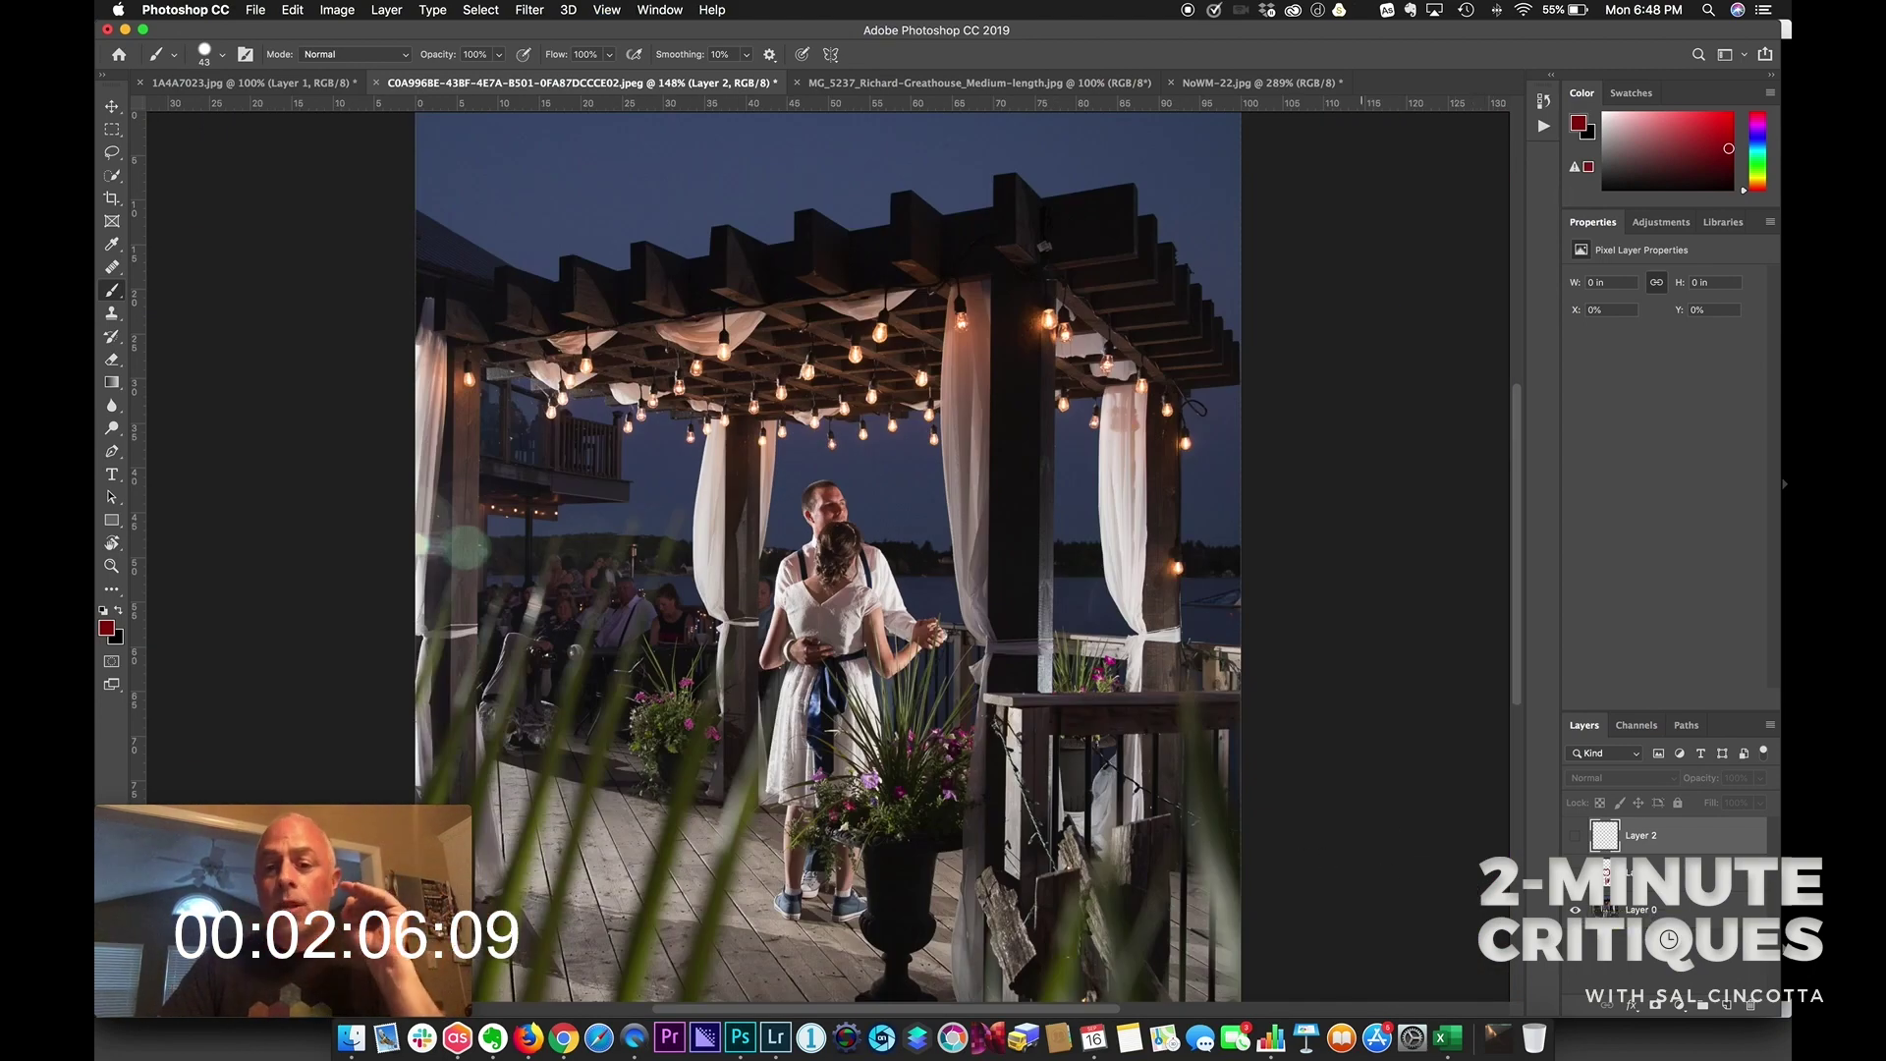
pyautogui.click(1642, 920)
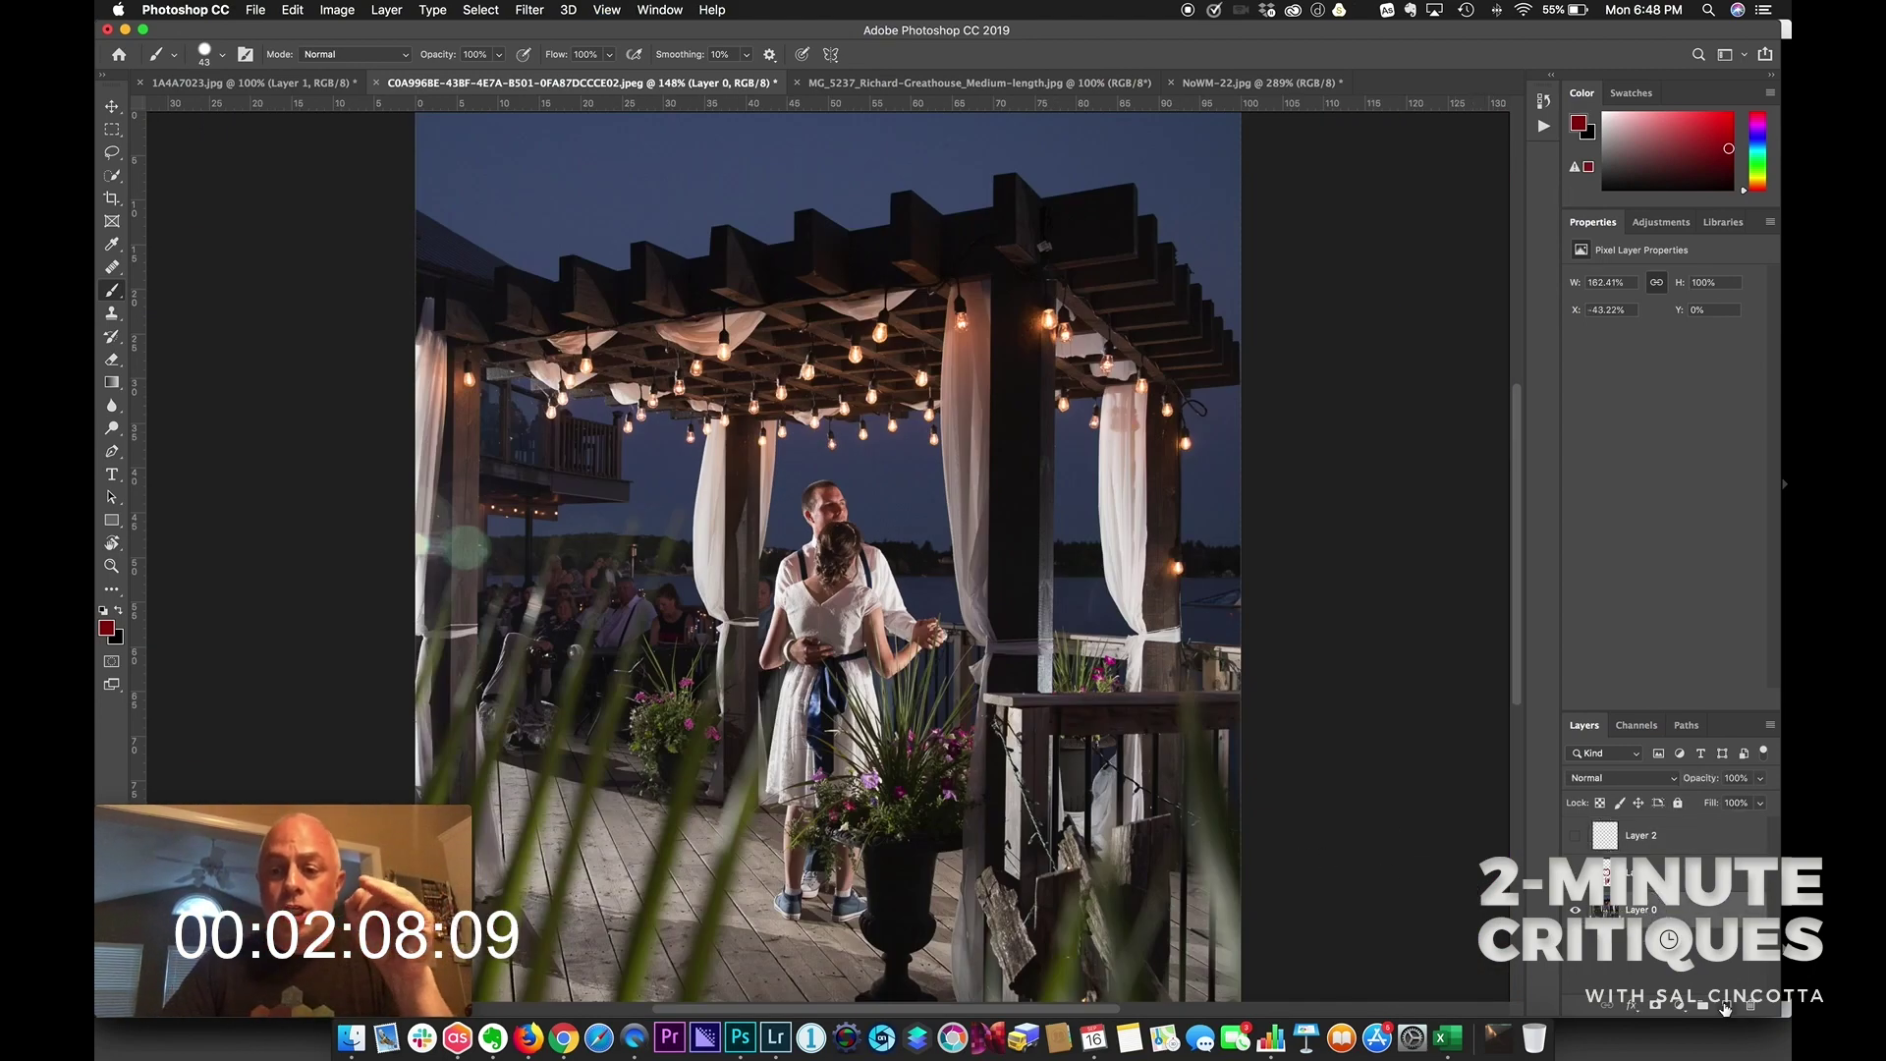
pyautogui.click(1725, 1007)
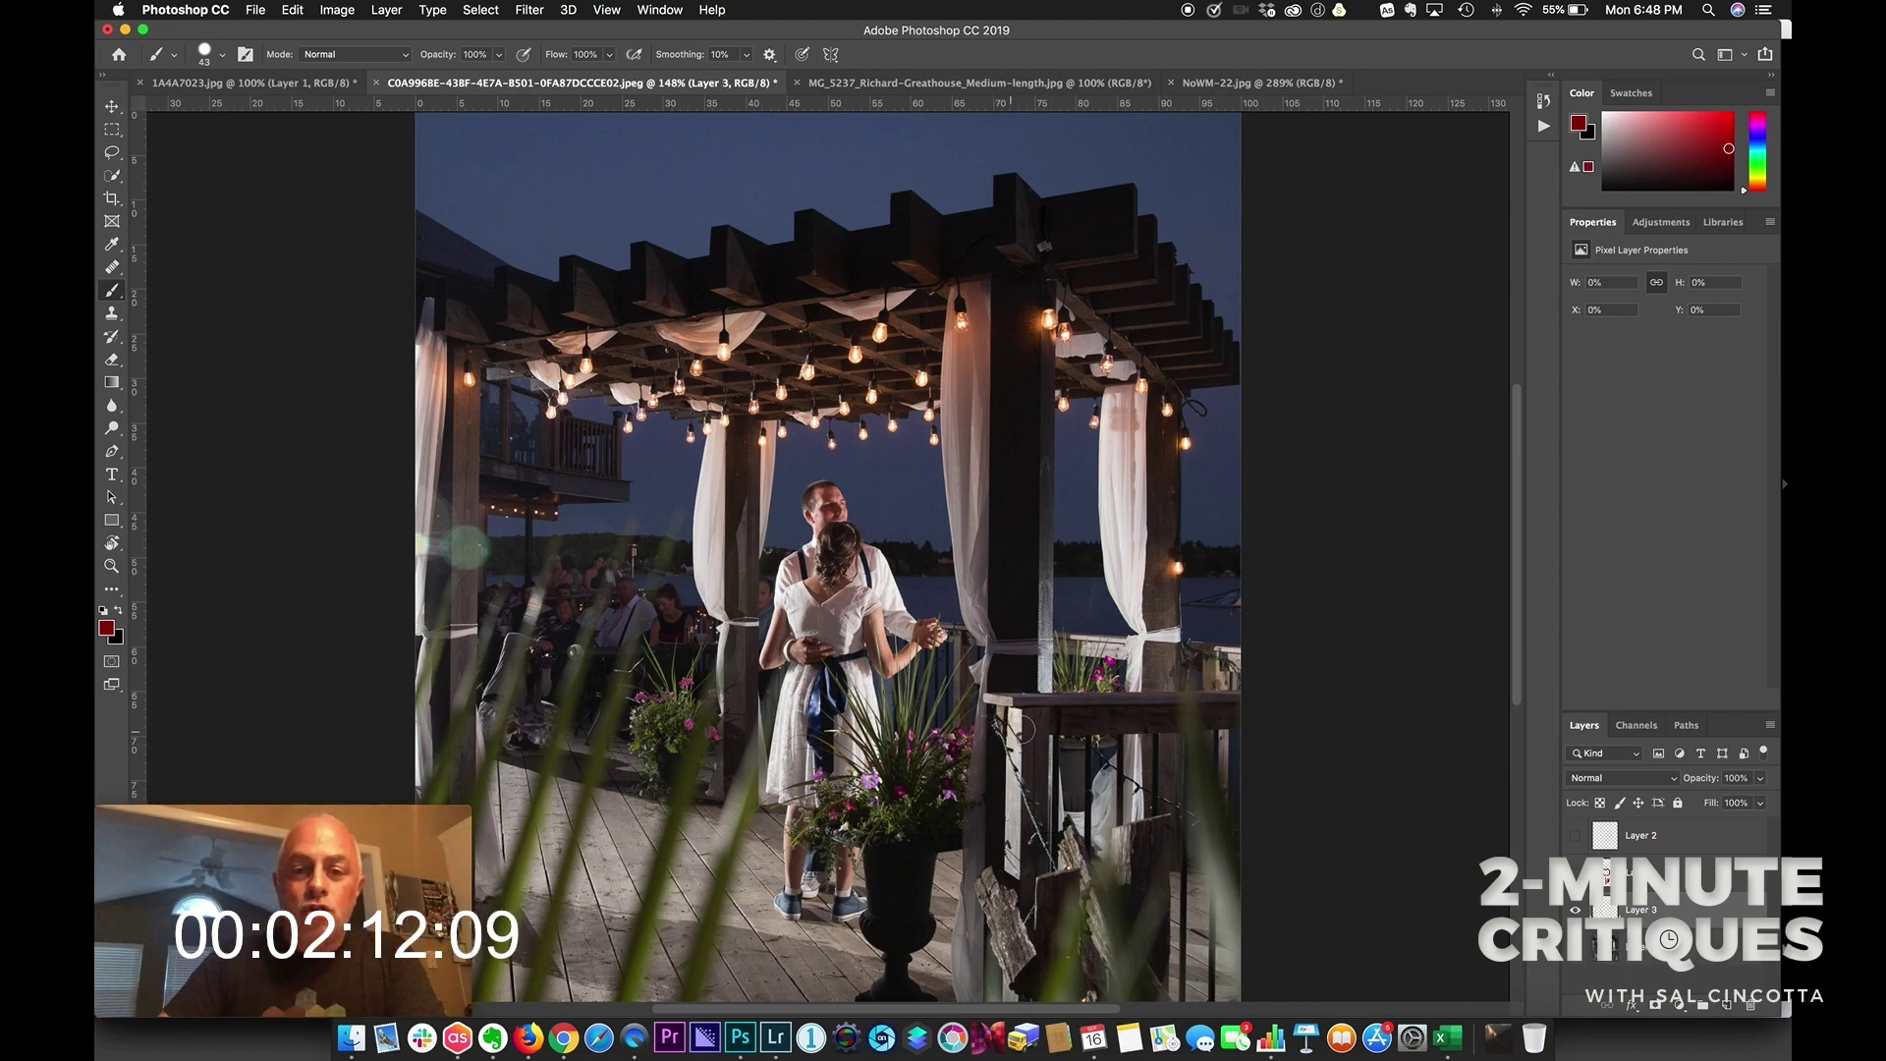
# Brush three red strokes over the distracting foreground: the planter, the cut logs and the deck railing
pyautogui.moveTo(906, 708); pyautogui.dragTo(906, 973)
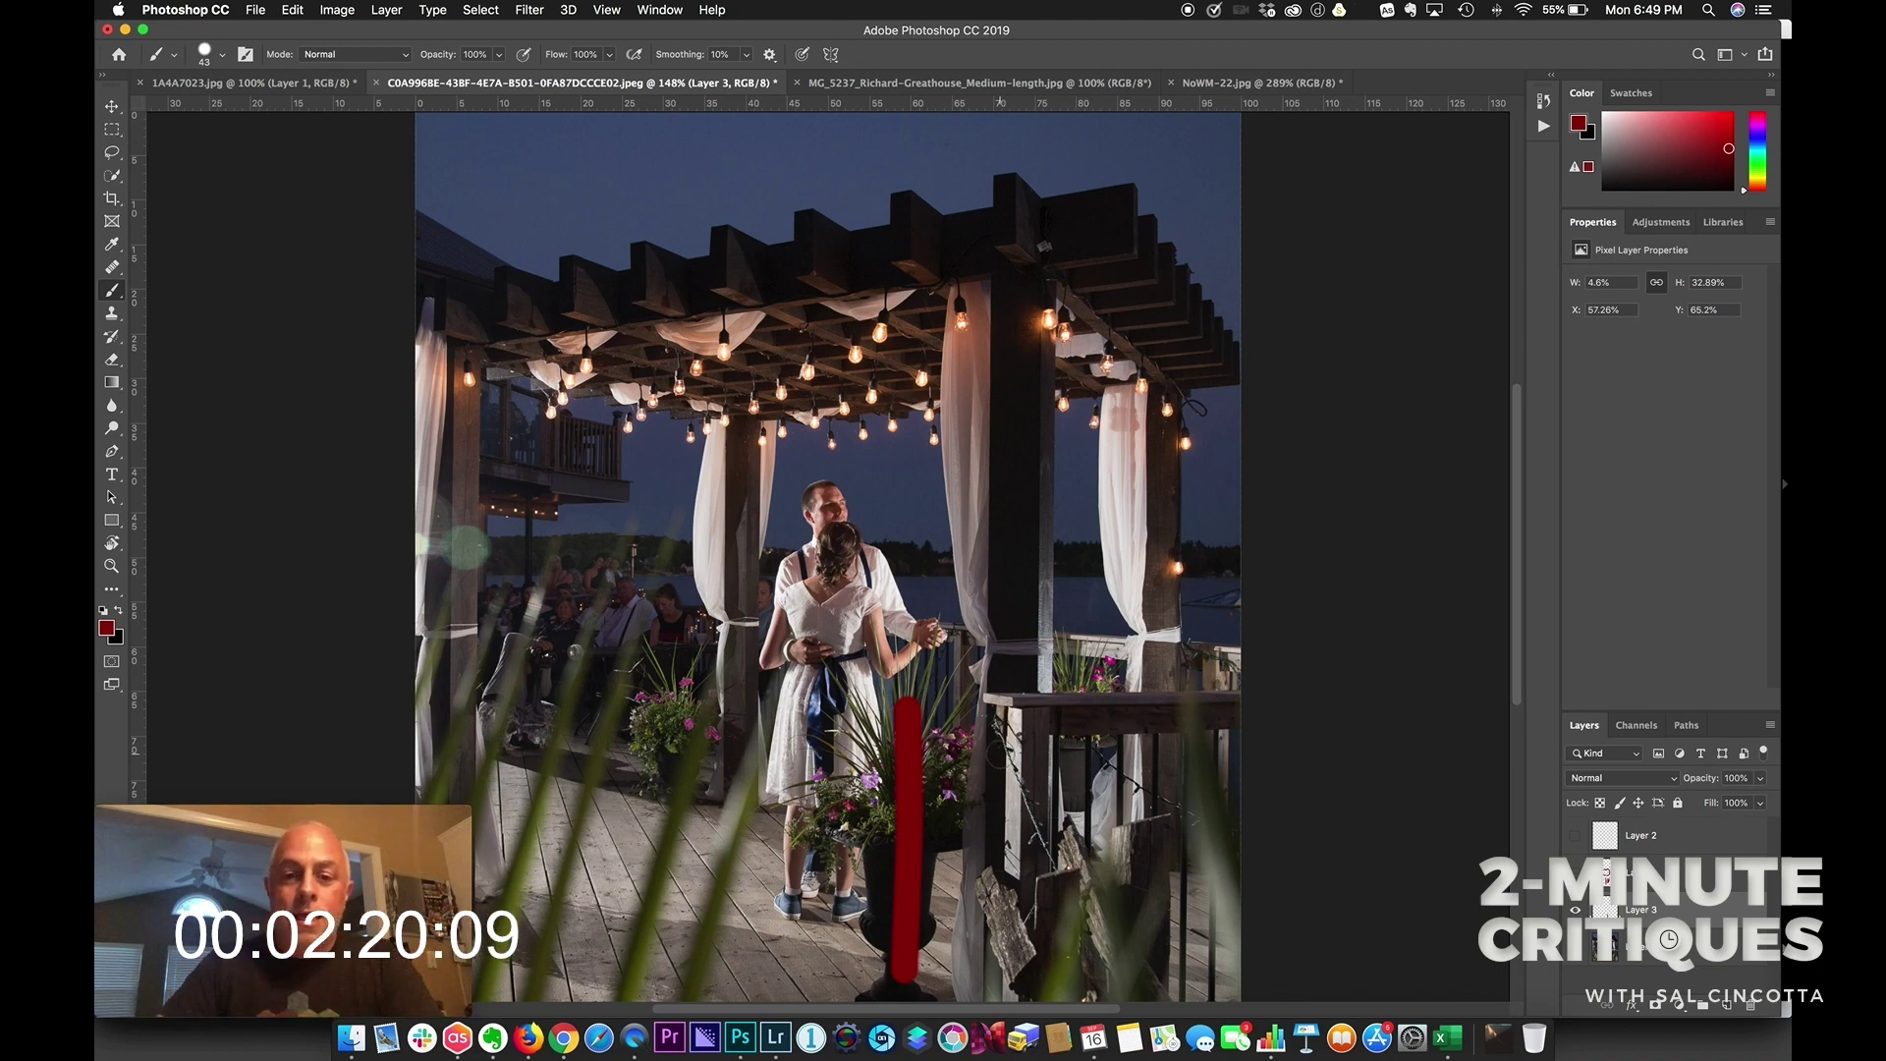
pyautogui.moveTo(994, 754); pyautogui.dragTo(1092, 972)
pyautogui.moveTo(1077, 777); pyautogui.dragTo(1230, 872)
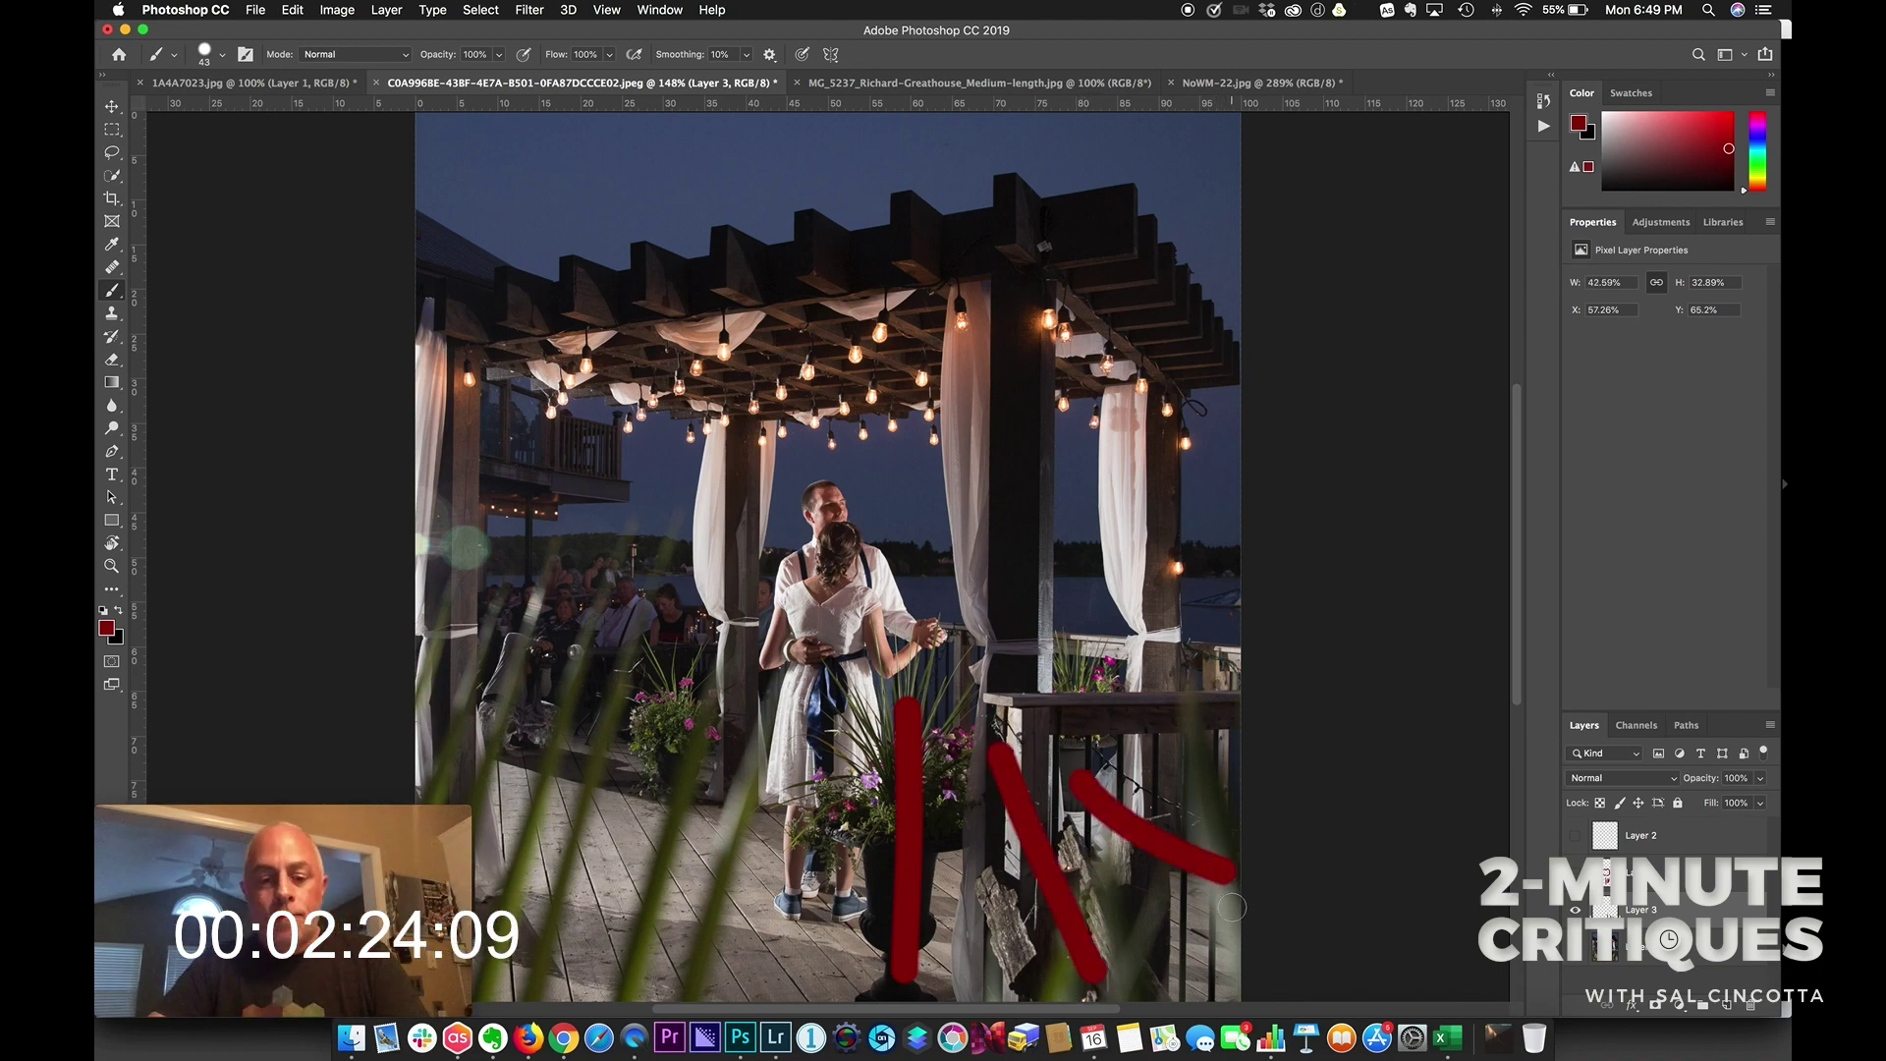
# Crop the photo tightly around the dancing couple, from the string lights to just below their waists, between the white curtains
pyautogui.press('c')
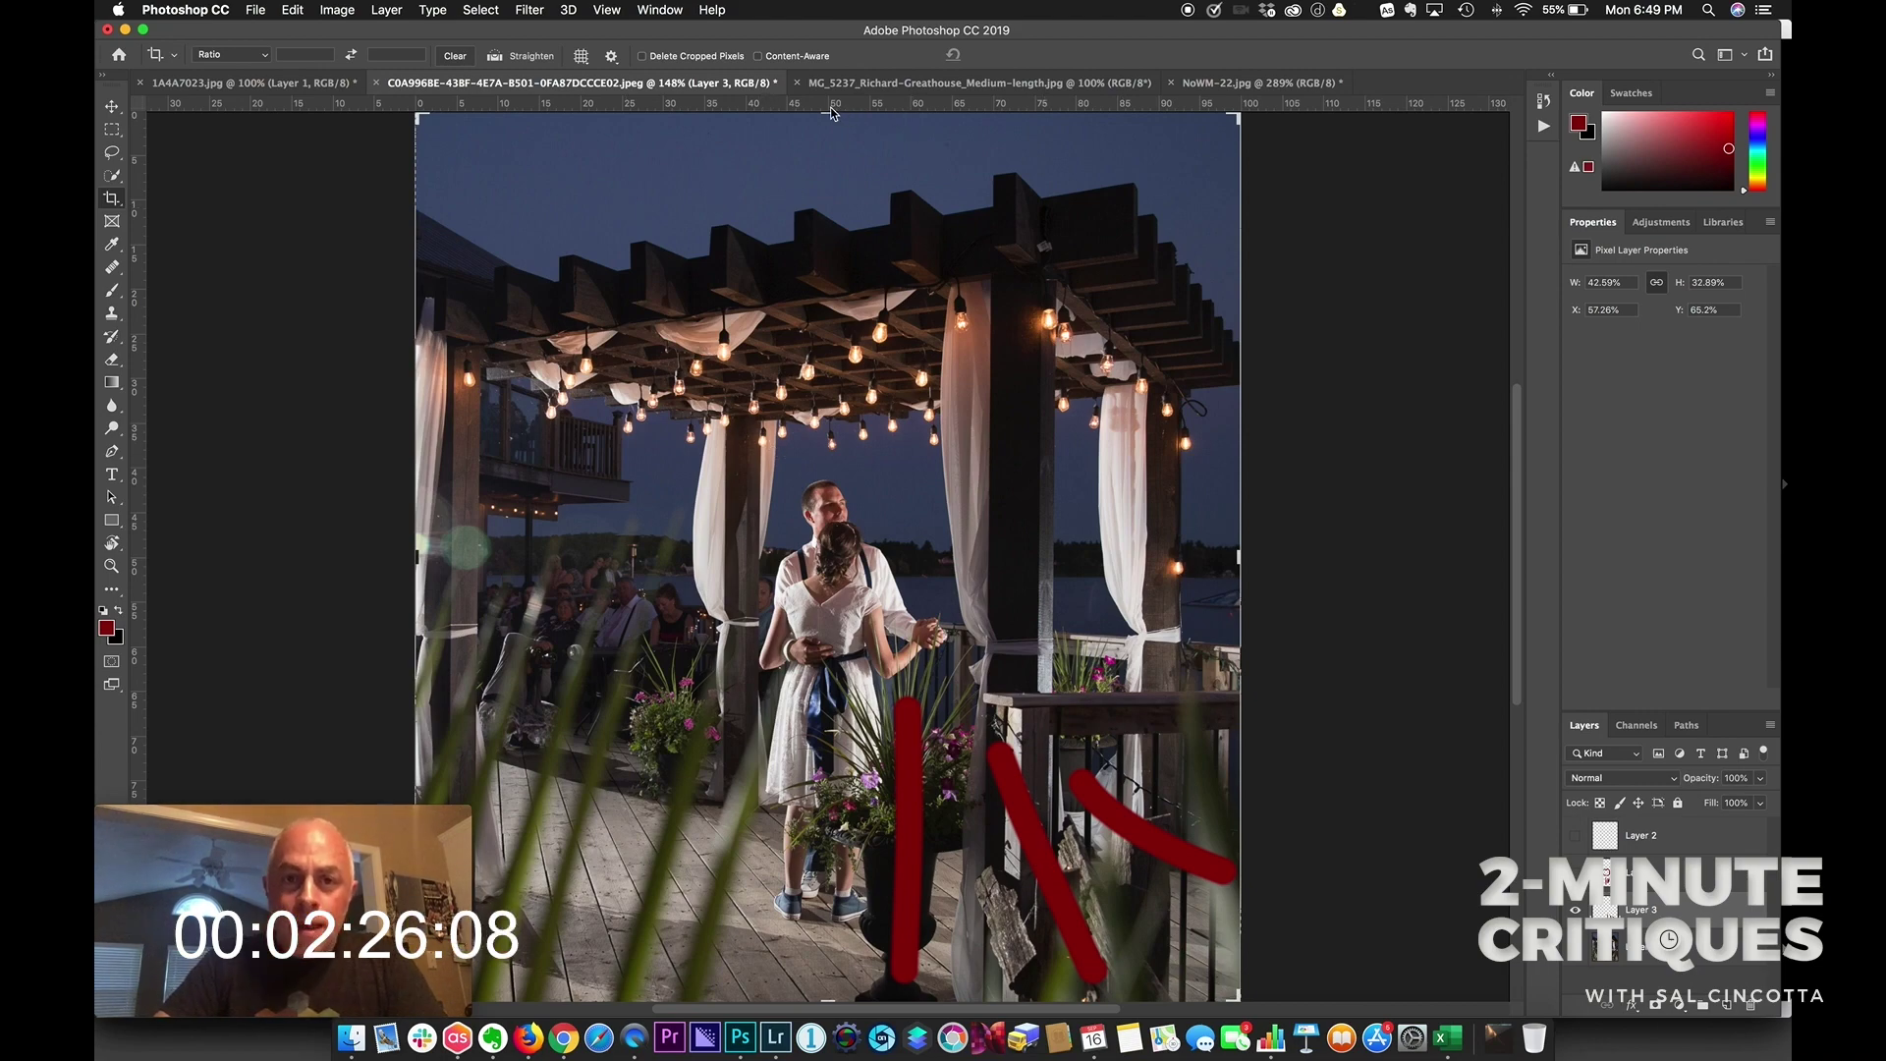
pyautogui.moveTo(827, 114); pyautogui.dragTo(884, 378)
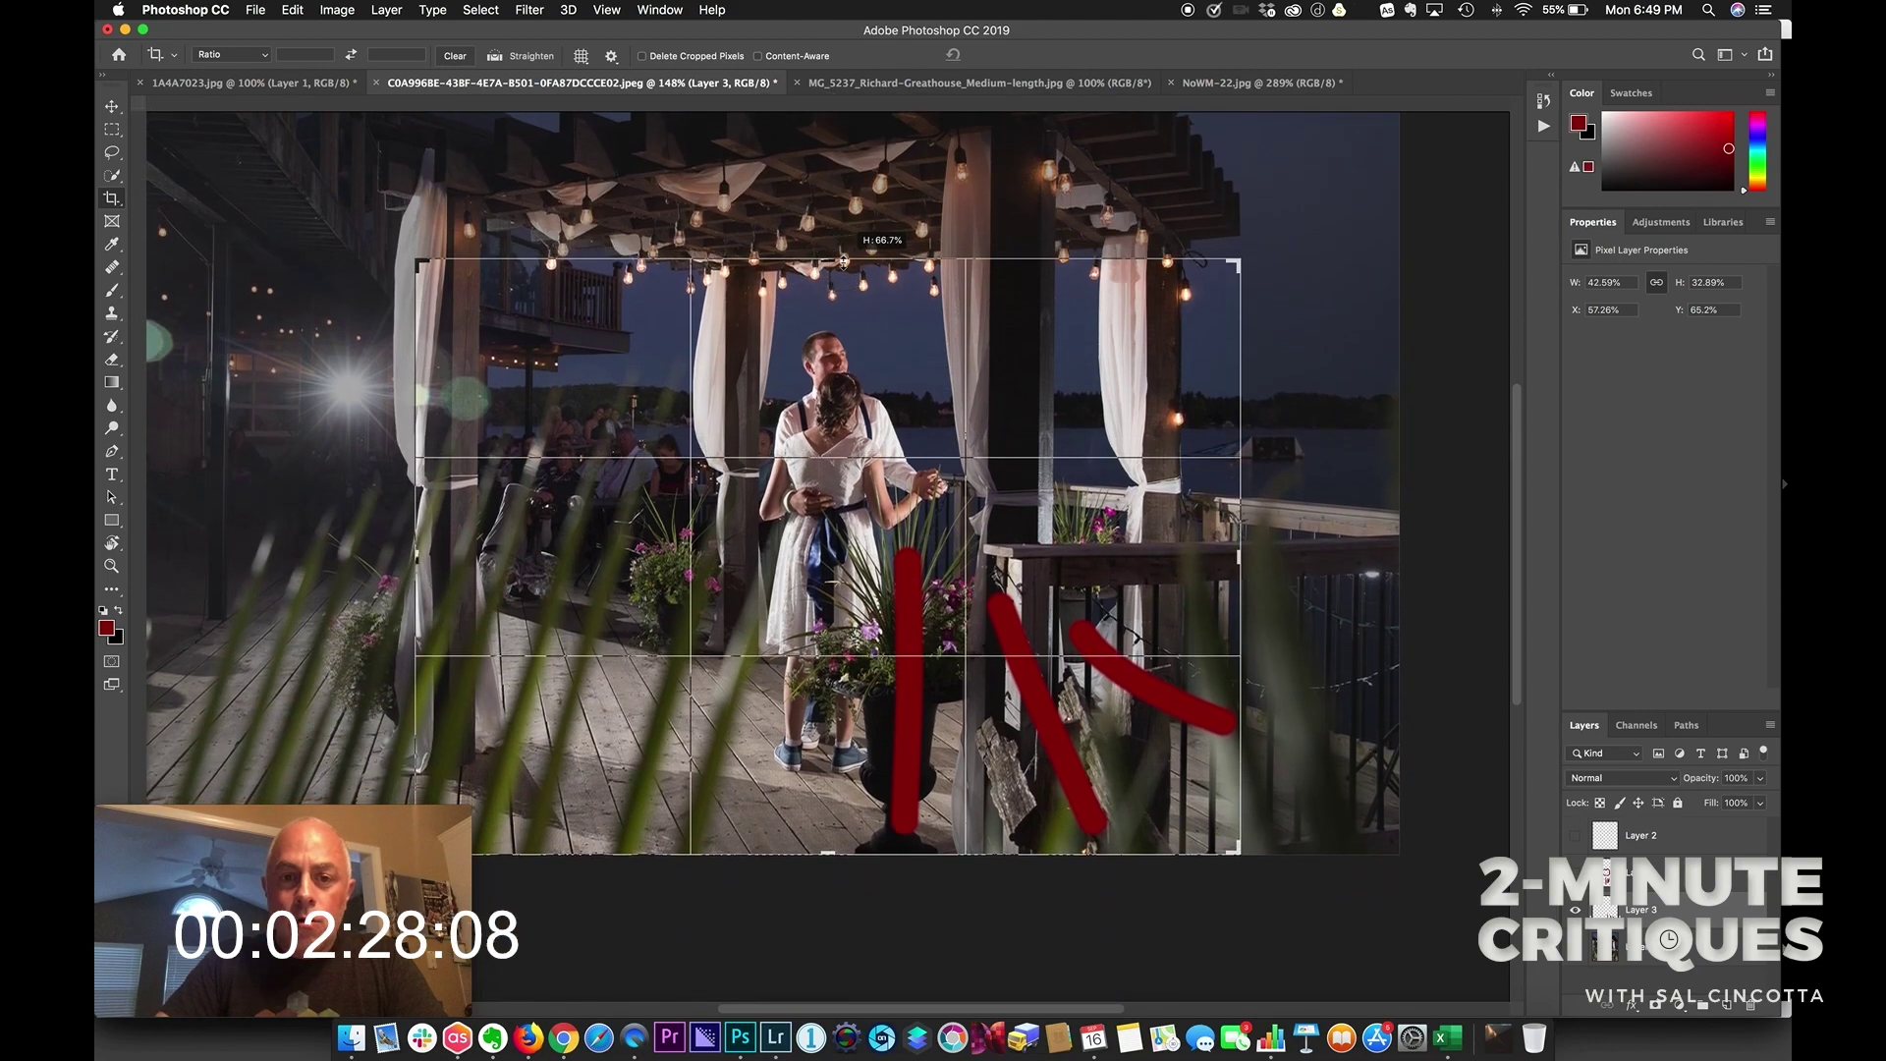
pyautogui.moveTo(830, 855); pyautogui.dragTo(1121, 586)
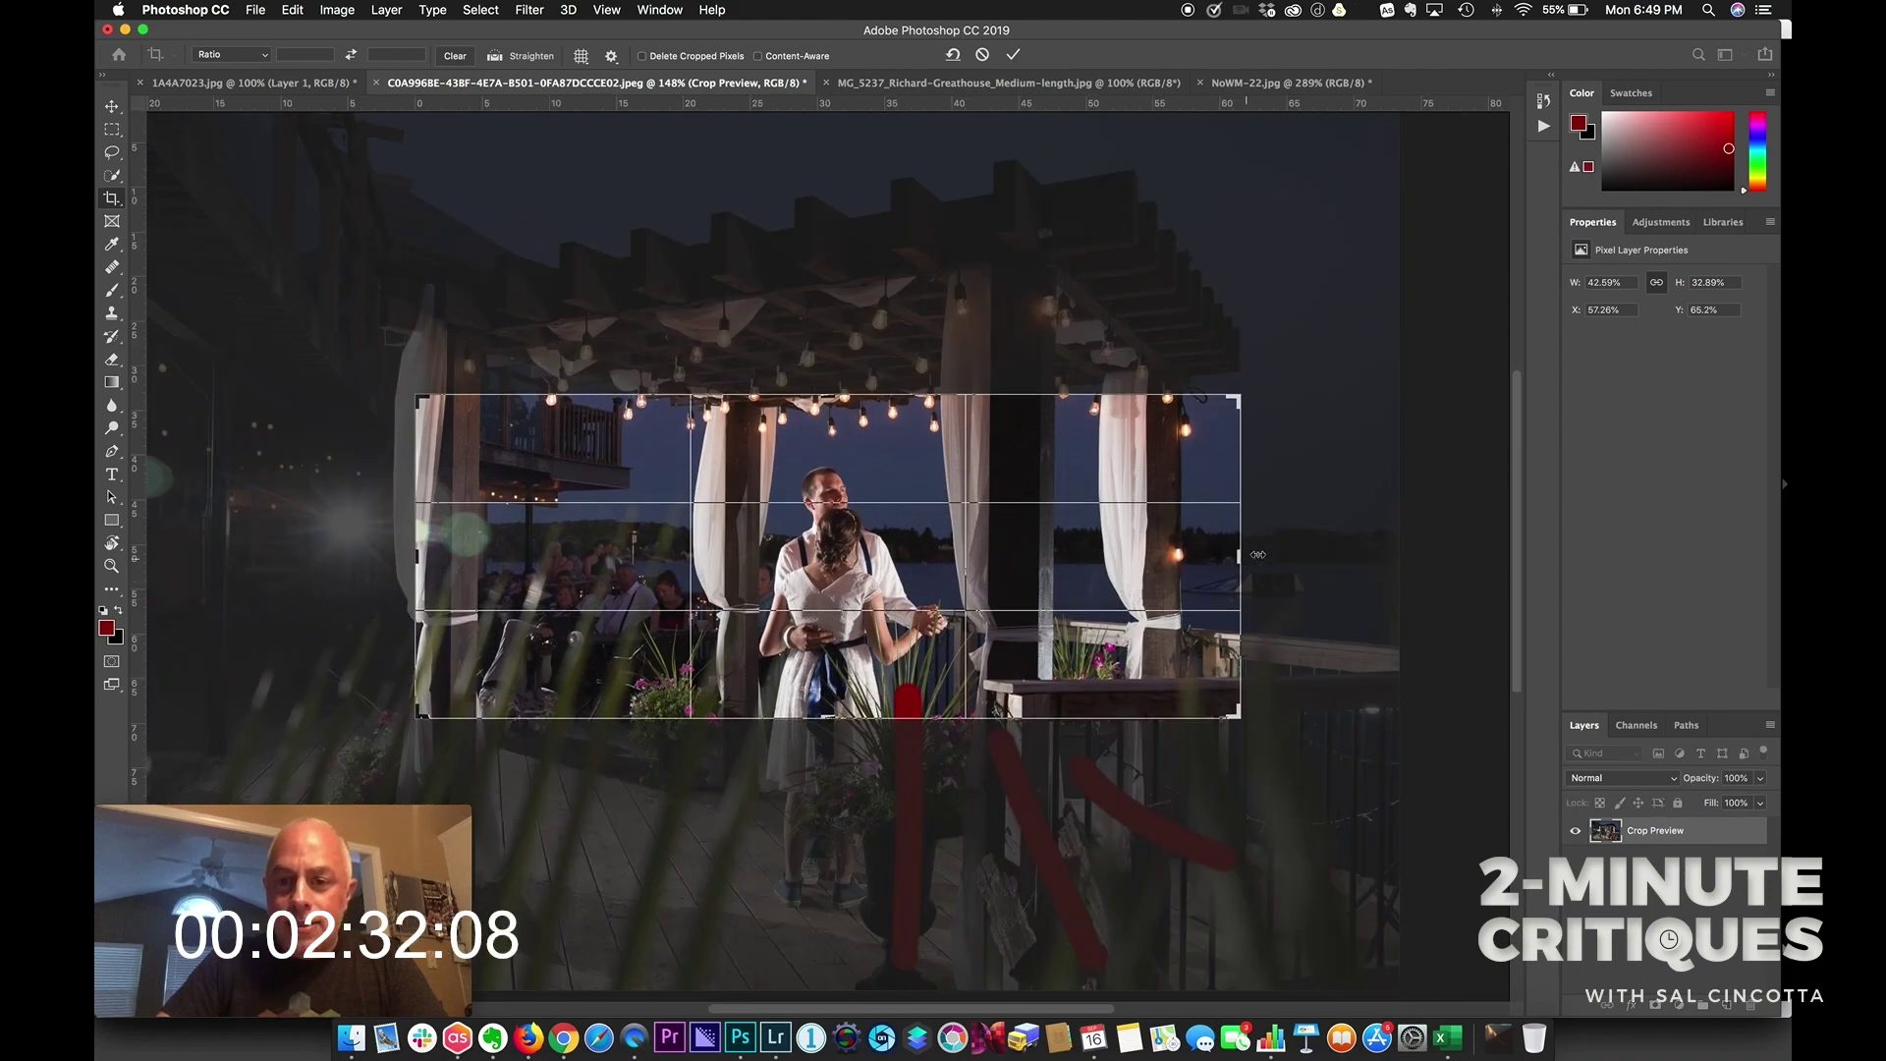
pyautogui.moveTo(1237, 553); pyautogui.dragTo(1117, 557)
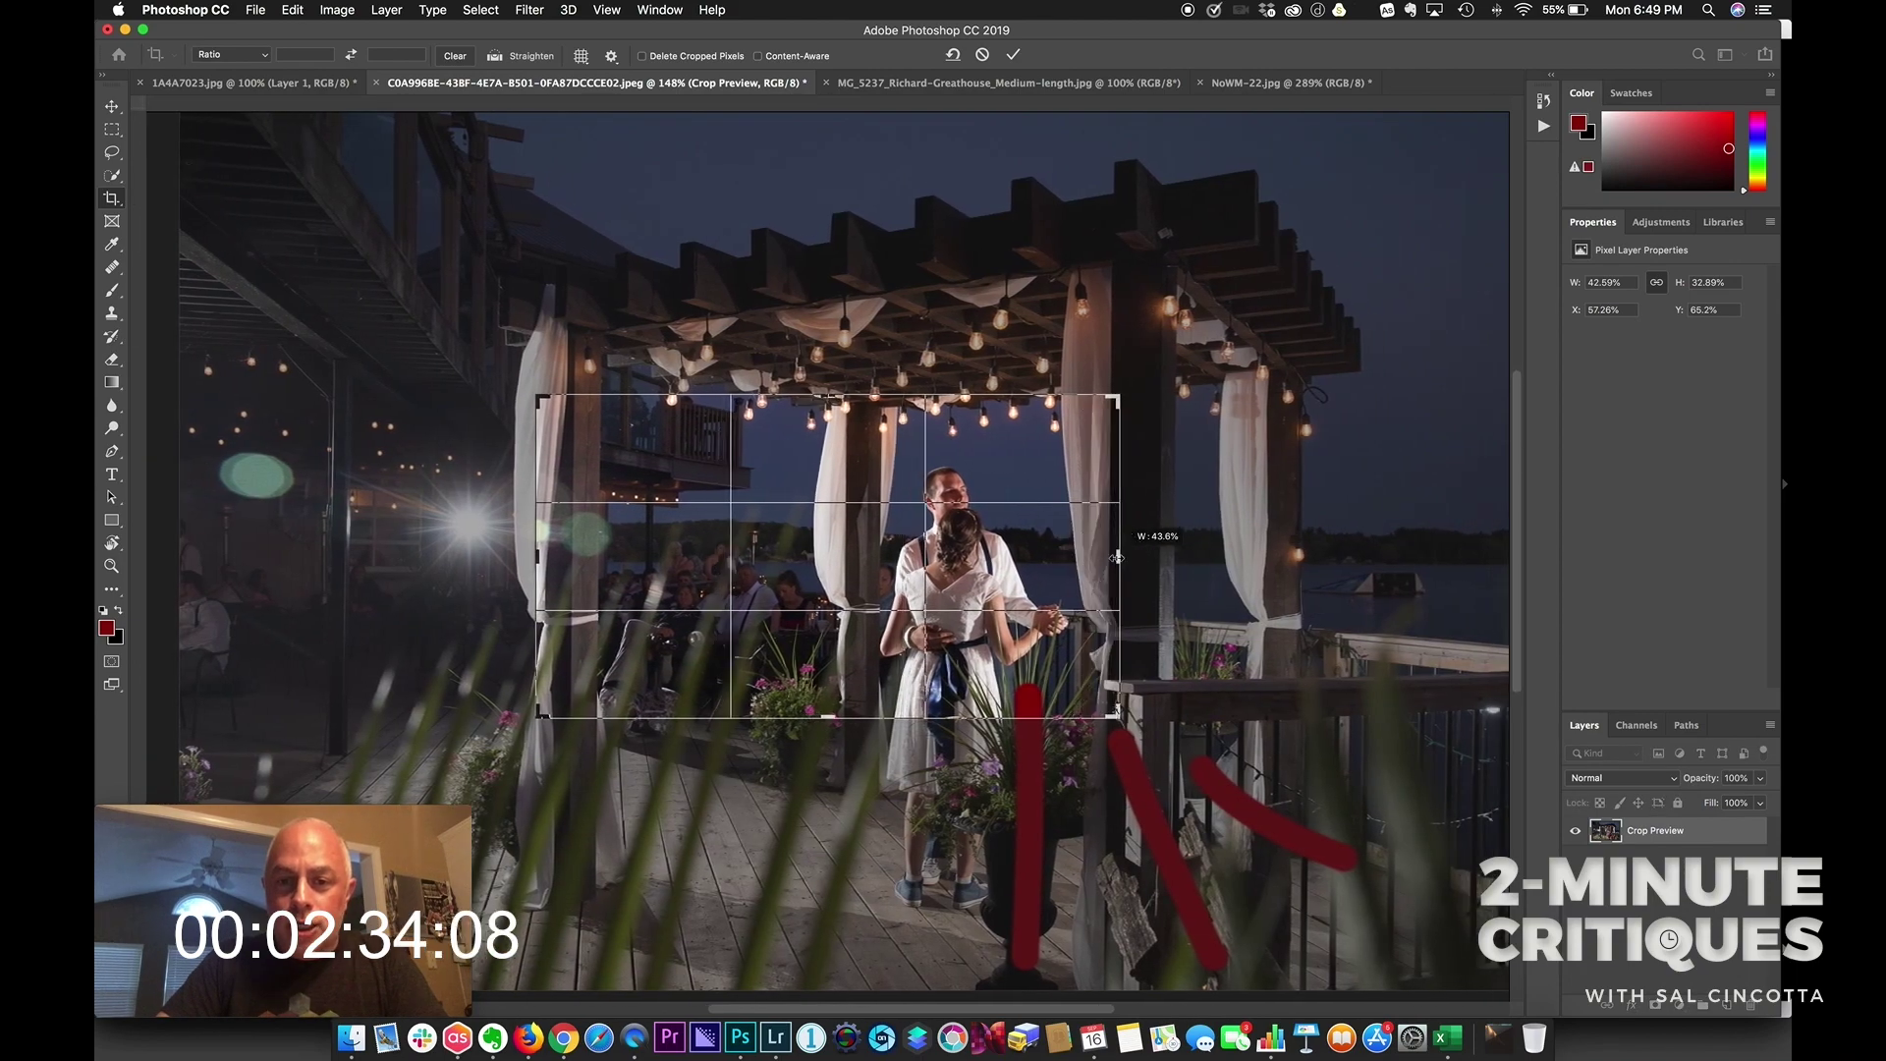
pyautogui.moveTo(538, 557); pyautogui.dragTo(647, 566)
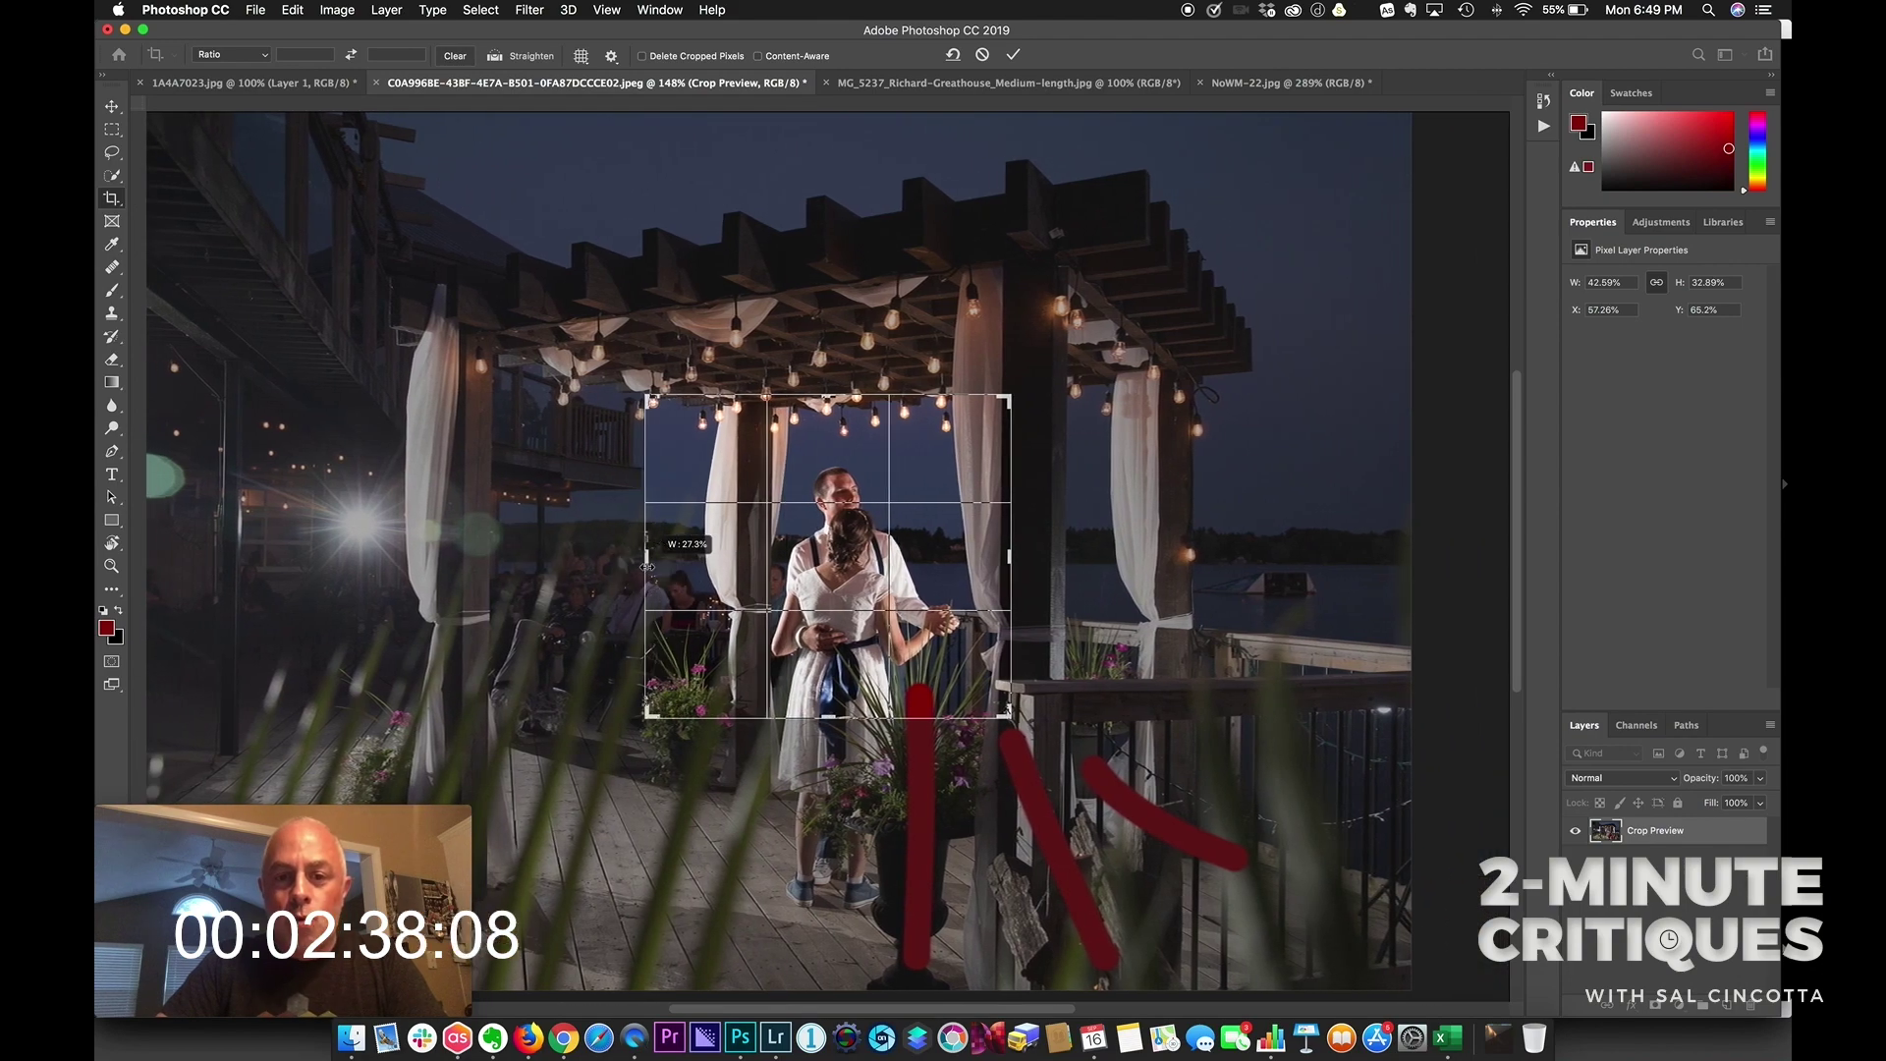
pyautogui.press('Return')
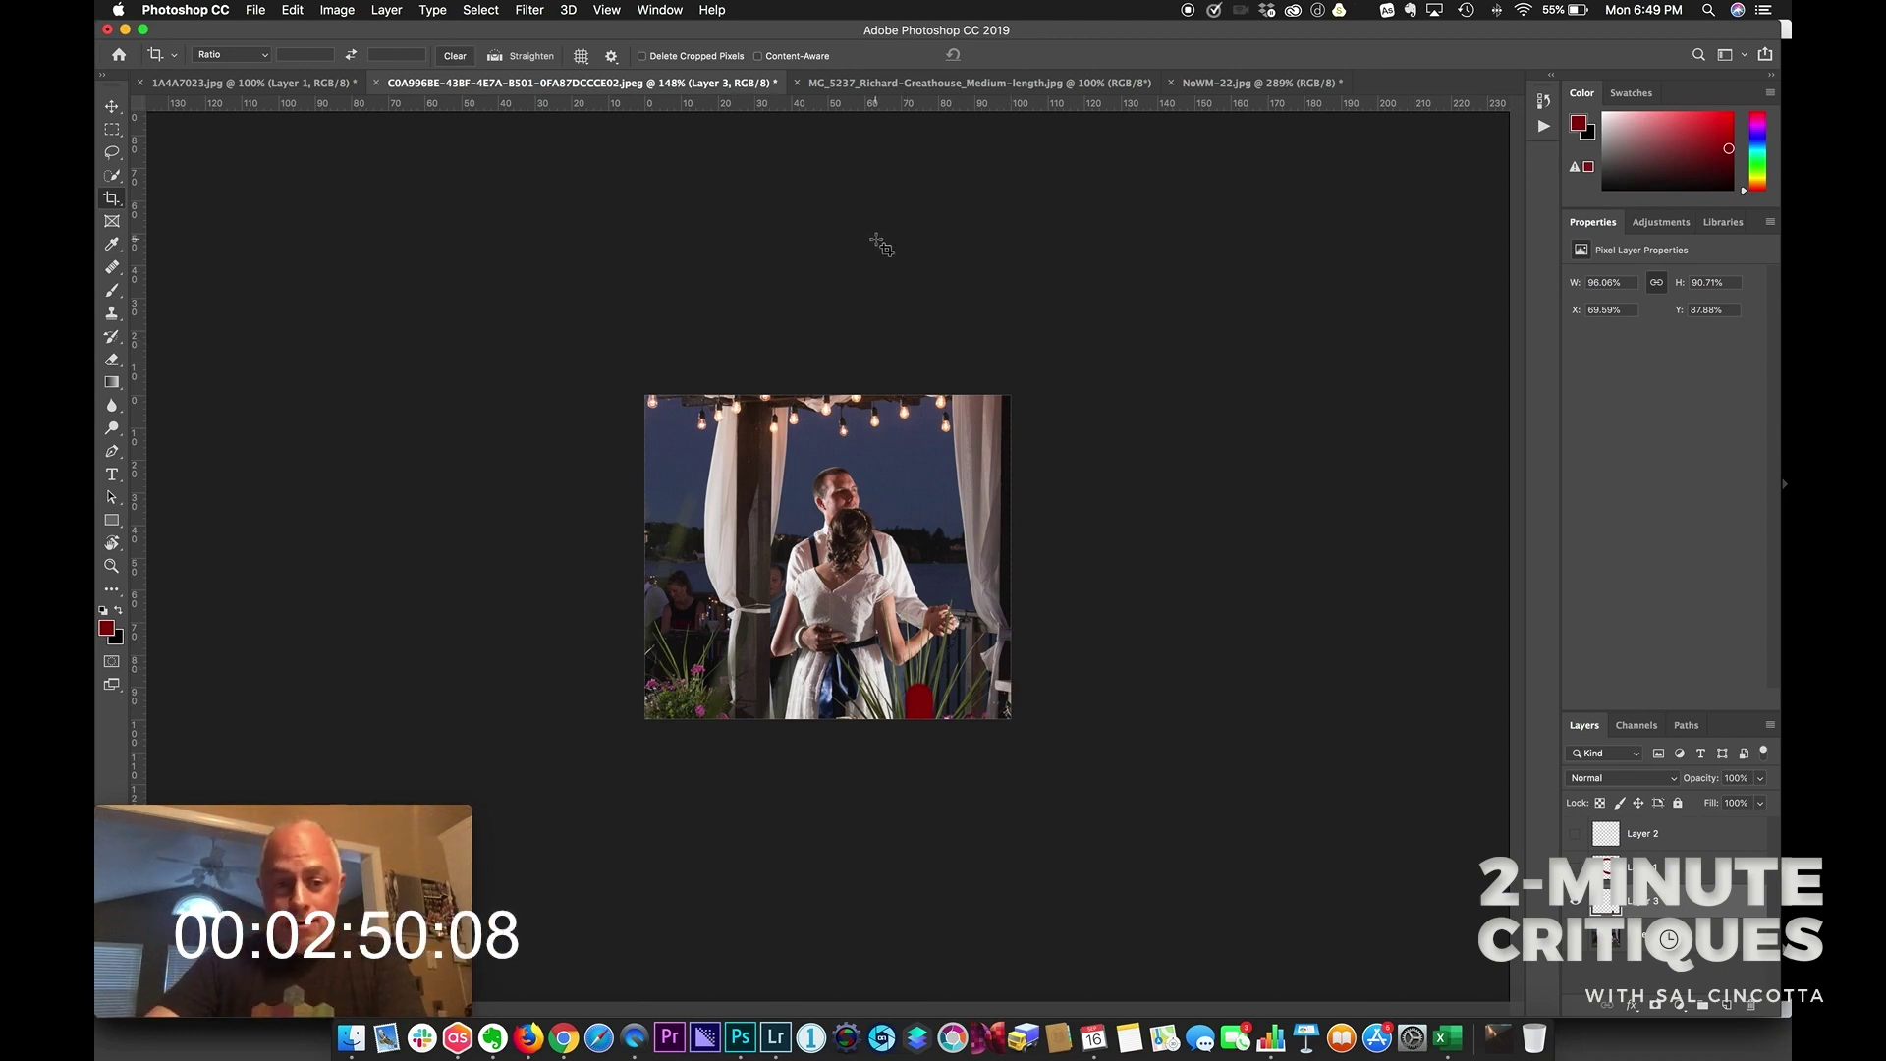
# Switch to the portrait of the bearded man beside the painted wall and move the webcam window off the picture
pyautogui.click(897, 89)
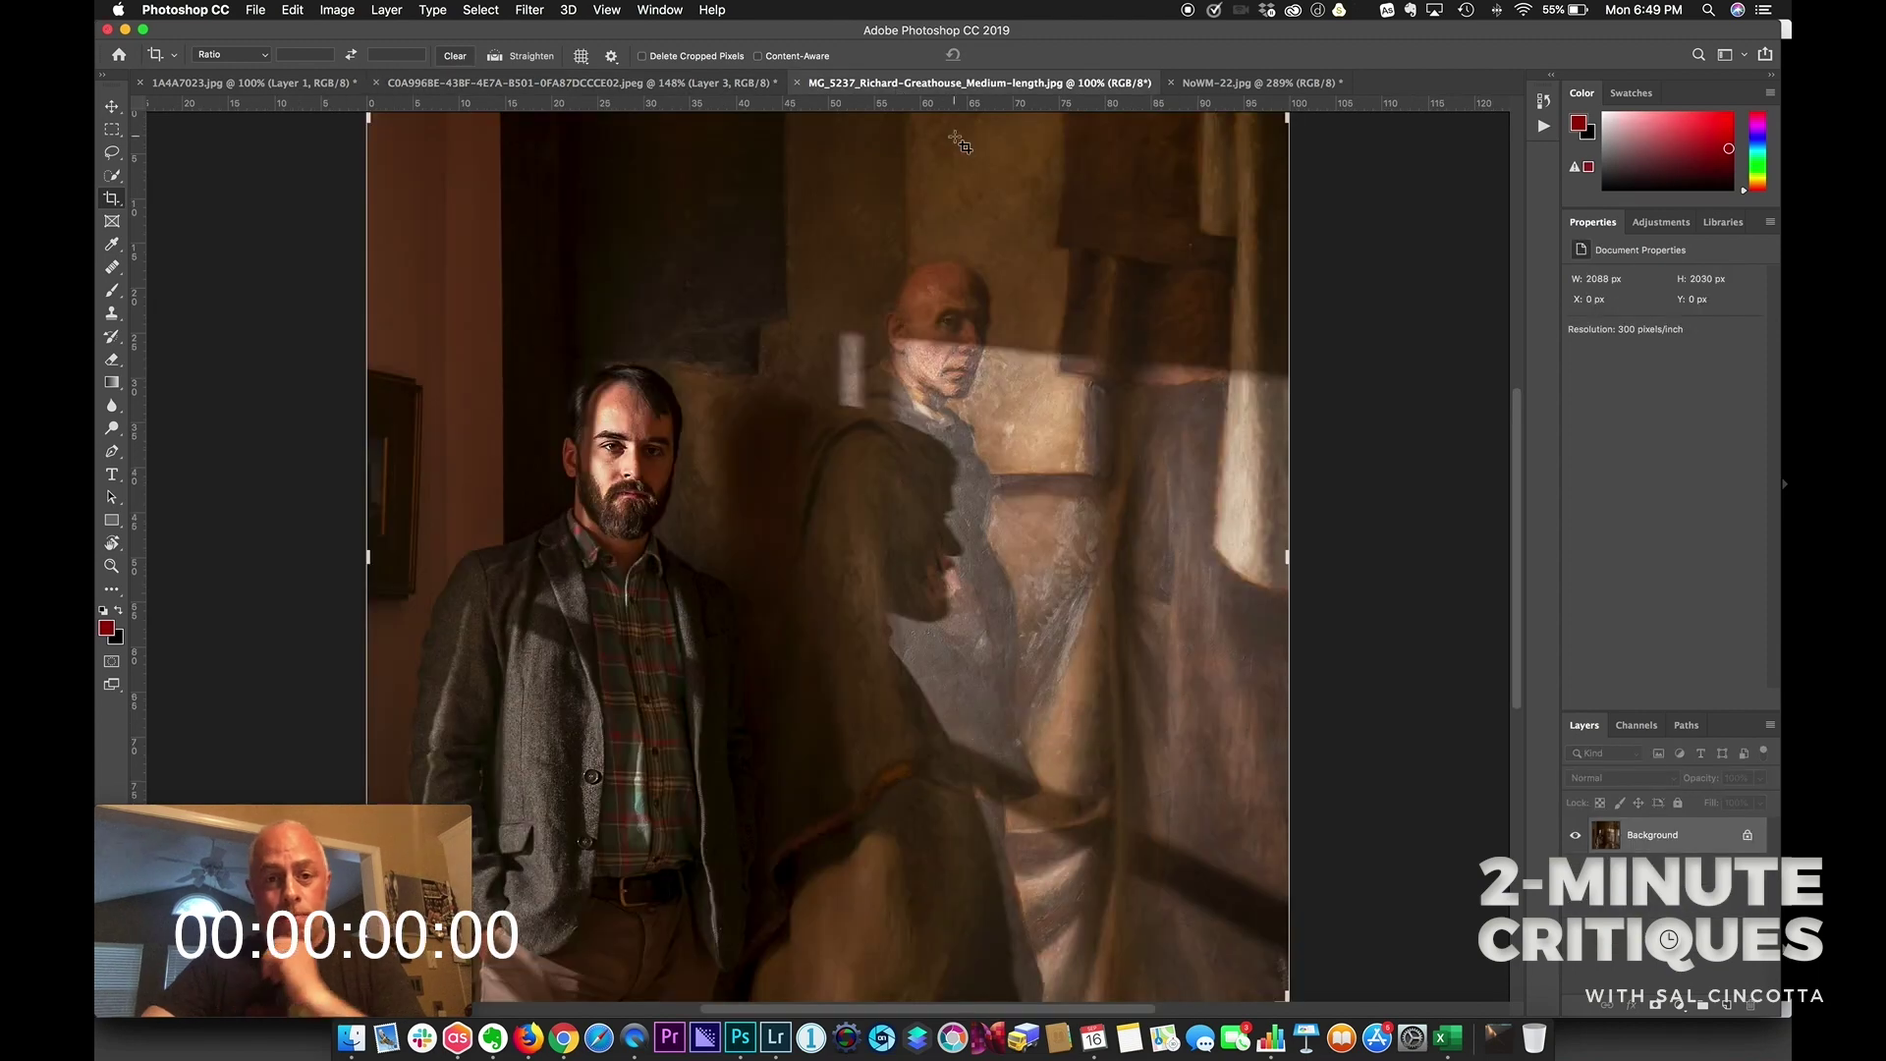
pyautogui.moveTo(292, 817); pyautogui.dragTo(1628, 63)
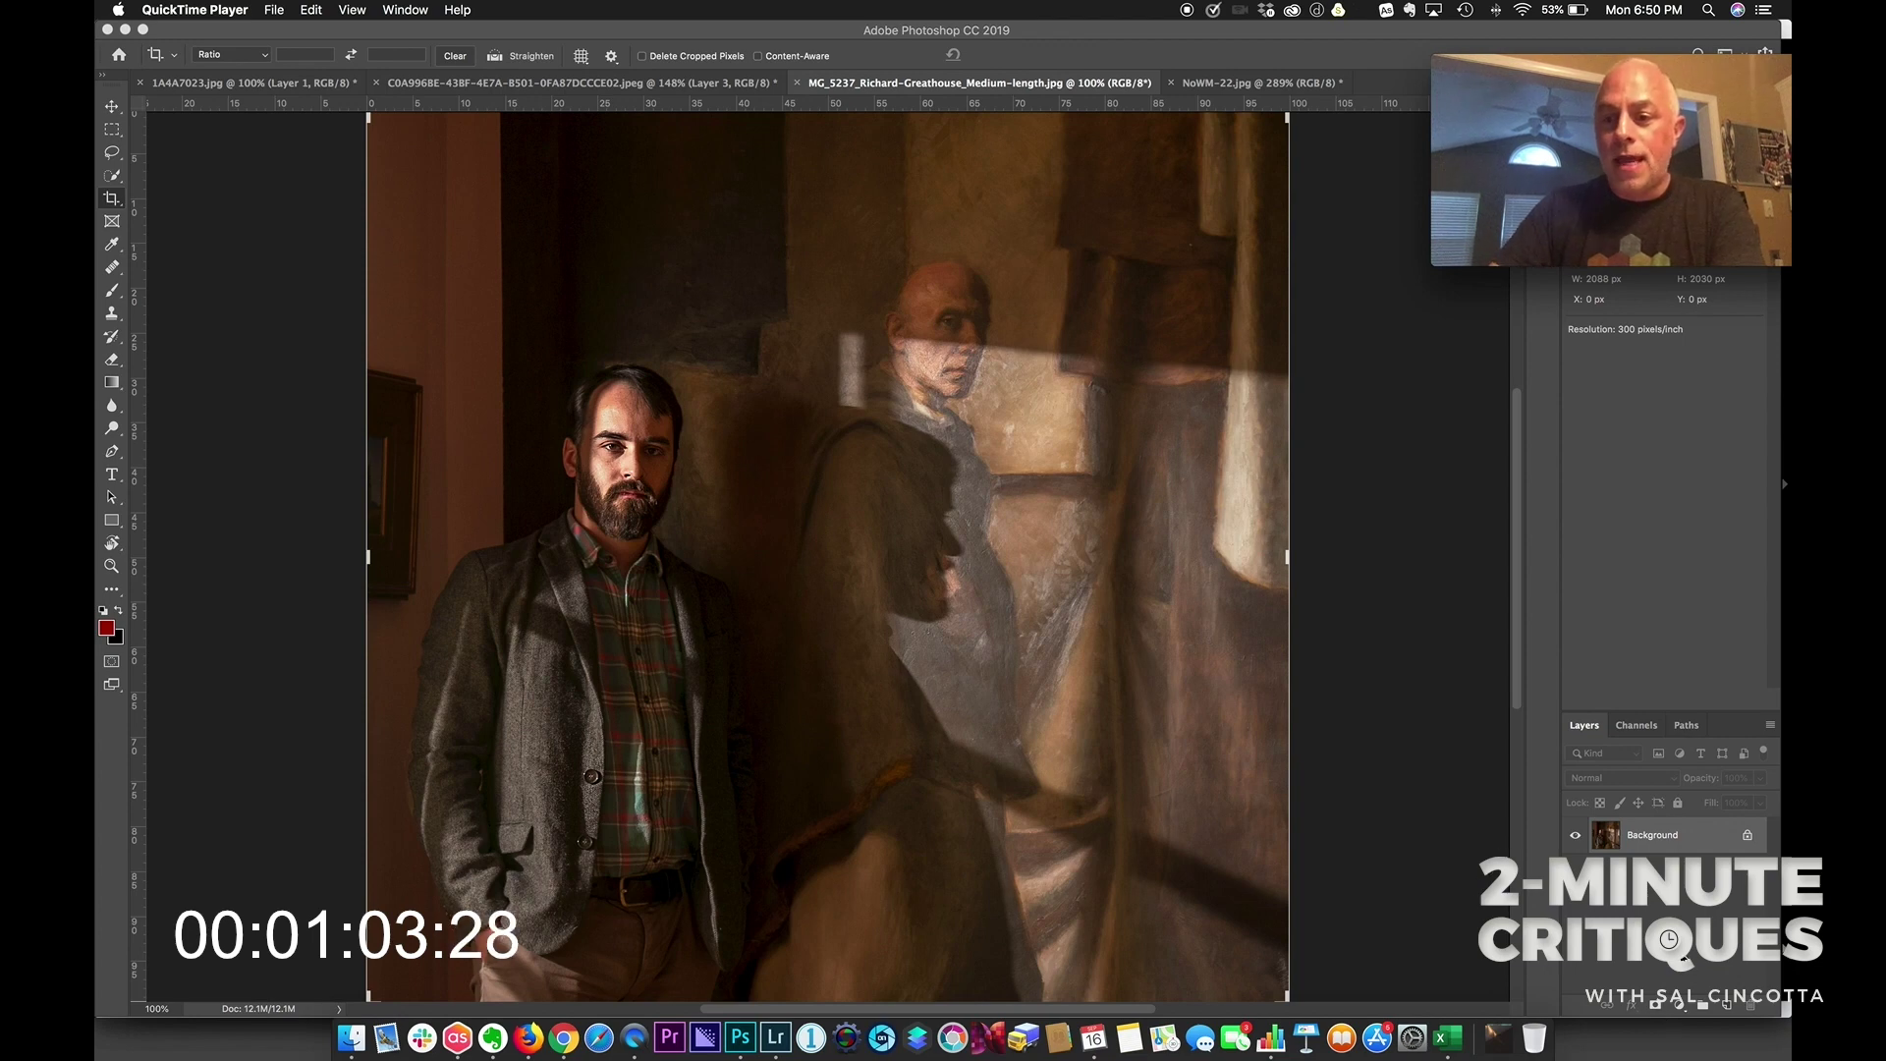
# Add a new empty layer and outline the framed picture on the wall behind the man with a red brush stroke
pyautogui.click(1726, 1004)
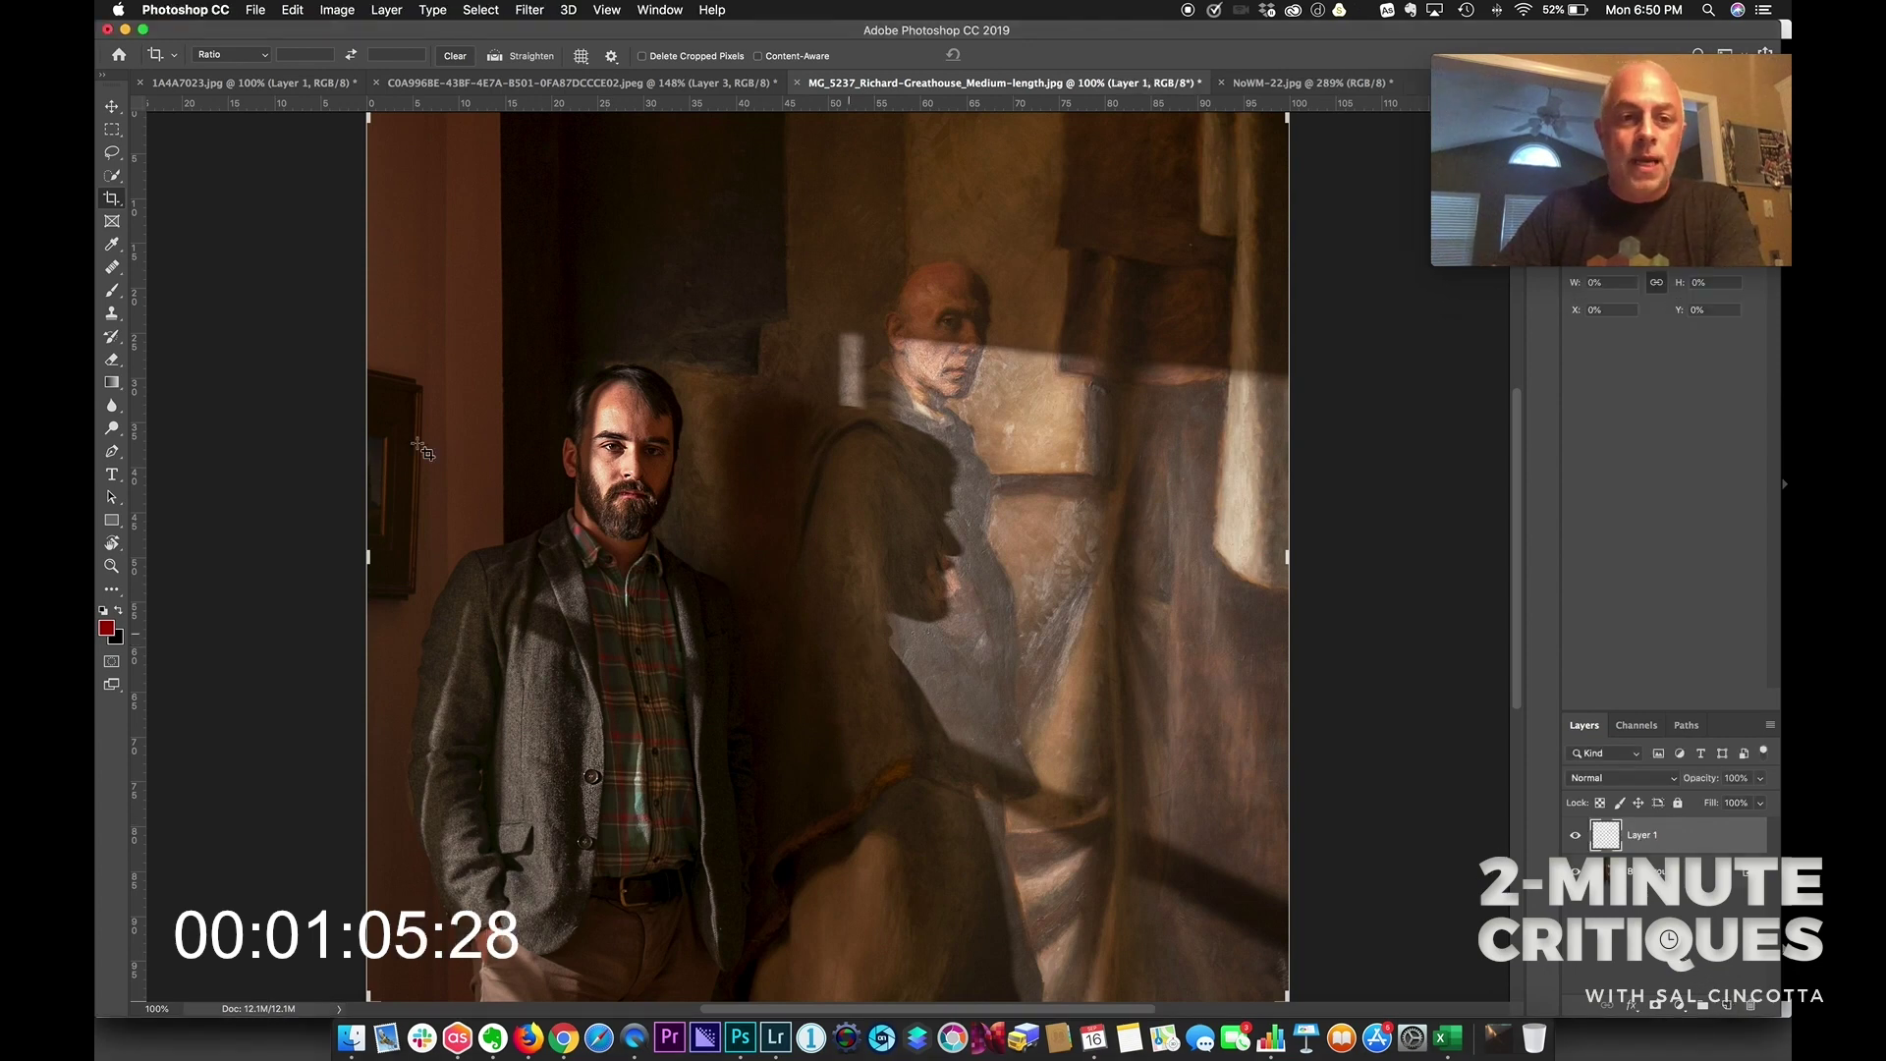
pyautogui.press('b')
pyautogui.moveTo(366, 313)
pyautogui.mouseDown()
pyautogui.moveTo(493, 326)
pyautogui.moveTo(505, 589)
pyautogui.moveTo(324, 604)
pyautogui.mouseUp()
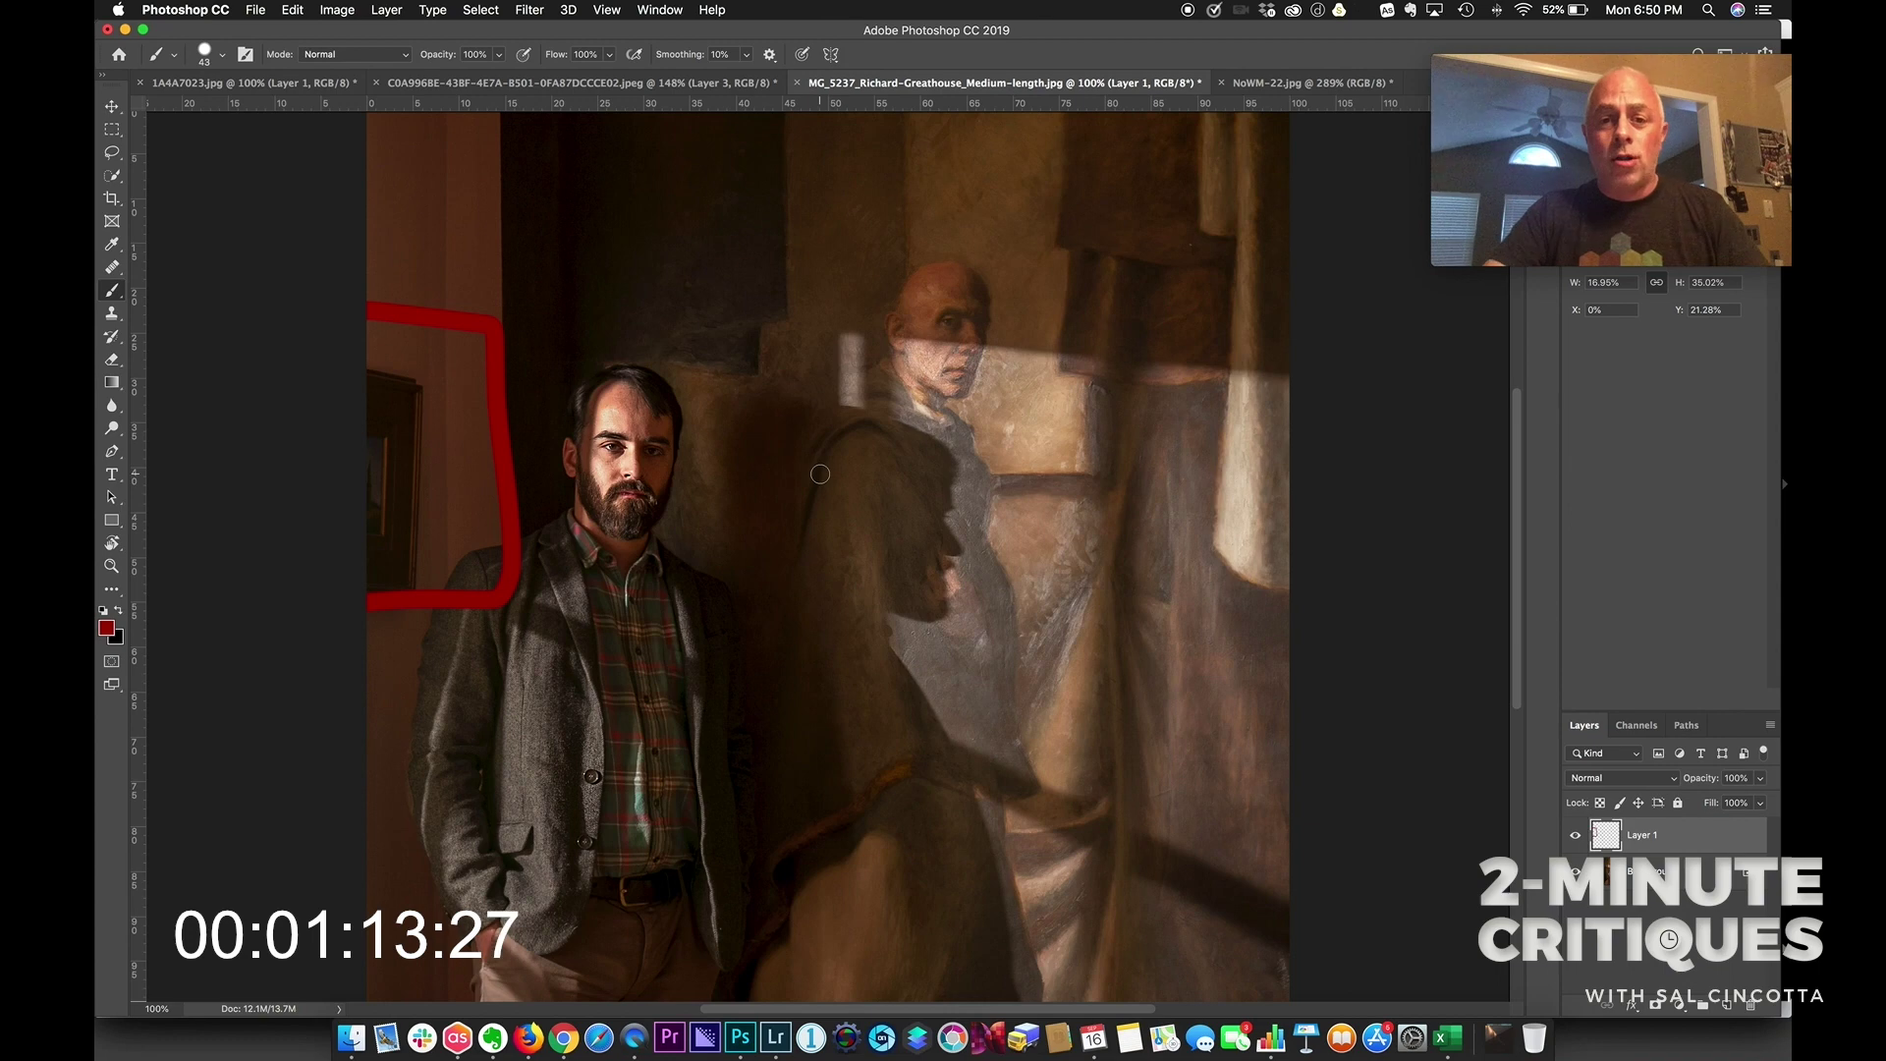
# Undo the red outline around the framed picture, try a red brush circle around the bearded man's head, and undo it
pyautogui.press('super+z')
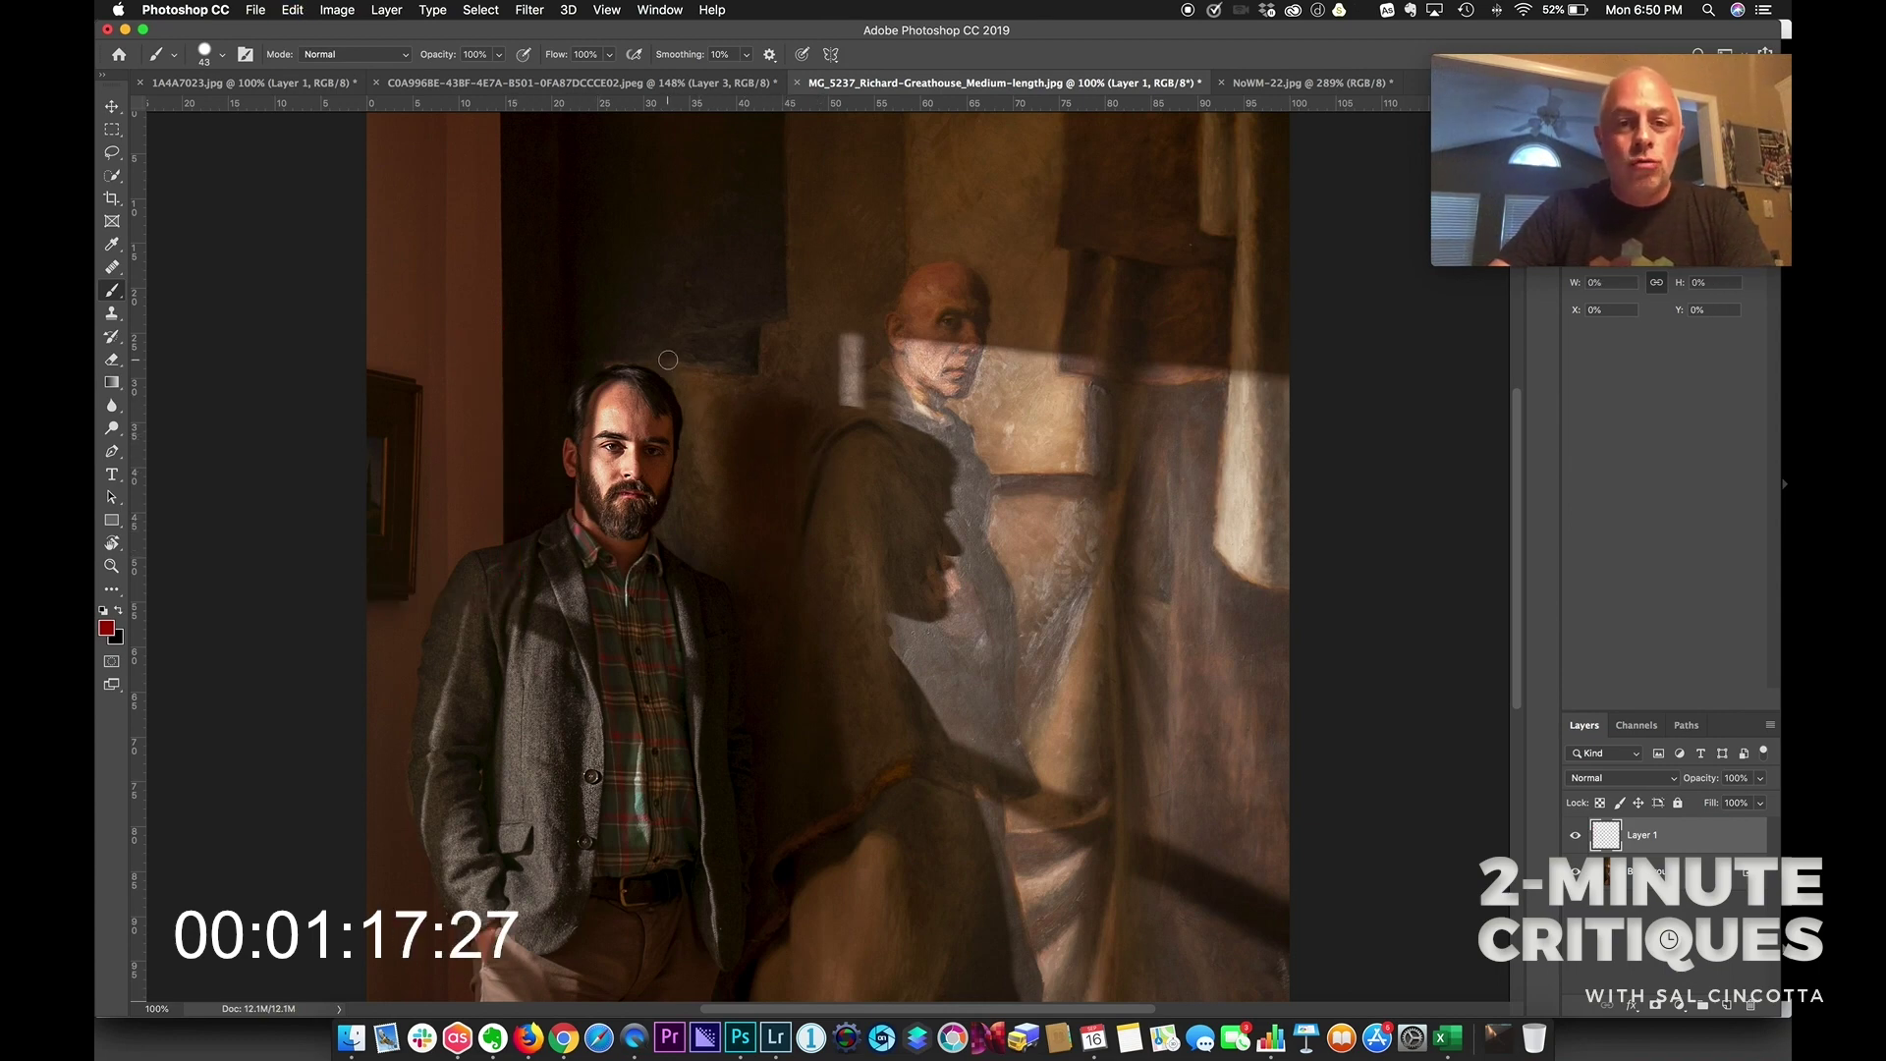
pyautogui.moveTo(685, 361)
pyautogui.mouseDown()
pyautogui.moveTo(570, 358)
pyautogui.moveTo(467, 476)
pyautogui.moveTo(624, 587)
pyautogui.moveTo(691, 397)
pyautogui.moveTo(573, 295)
pyautogui.mouseUp()
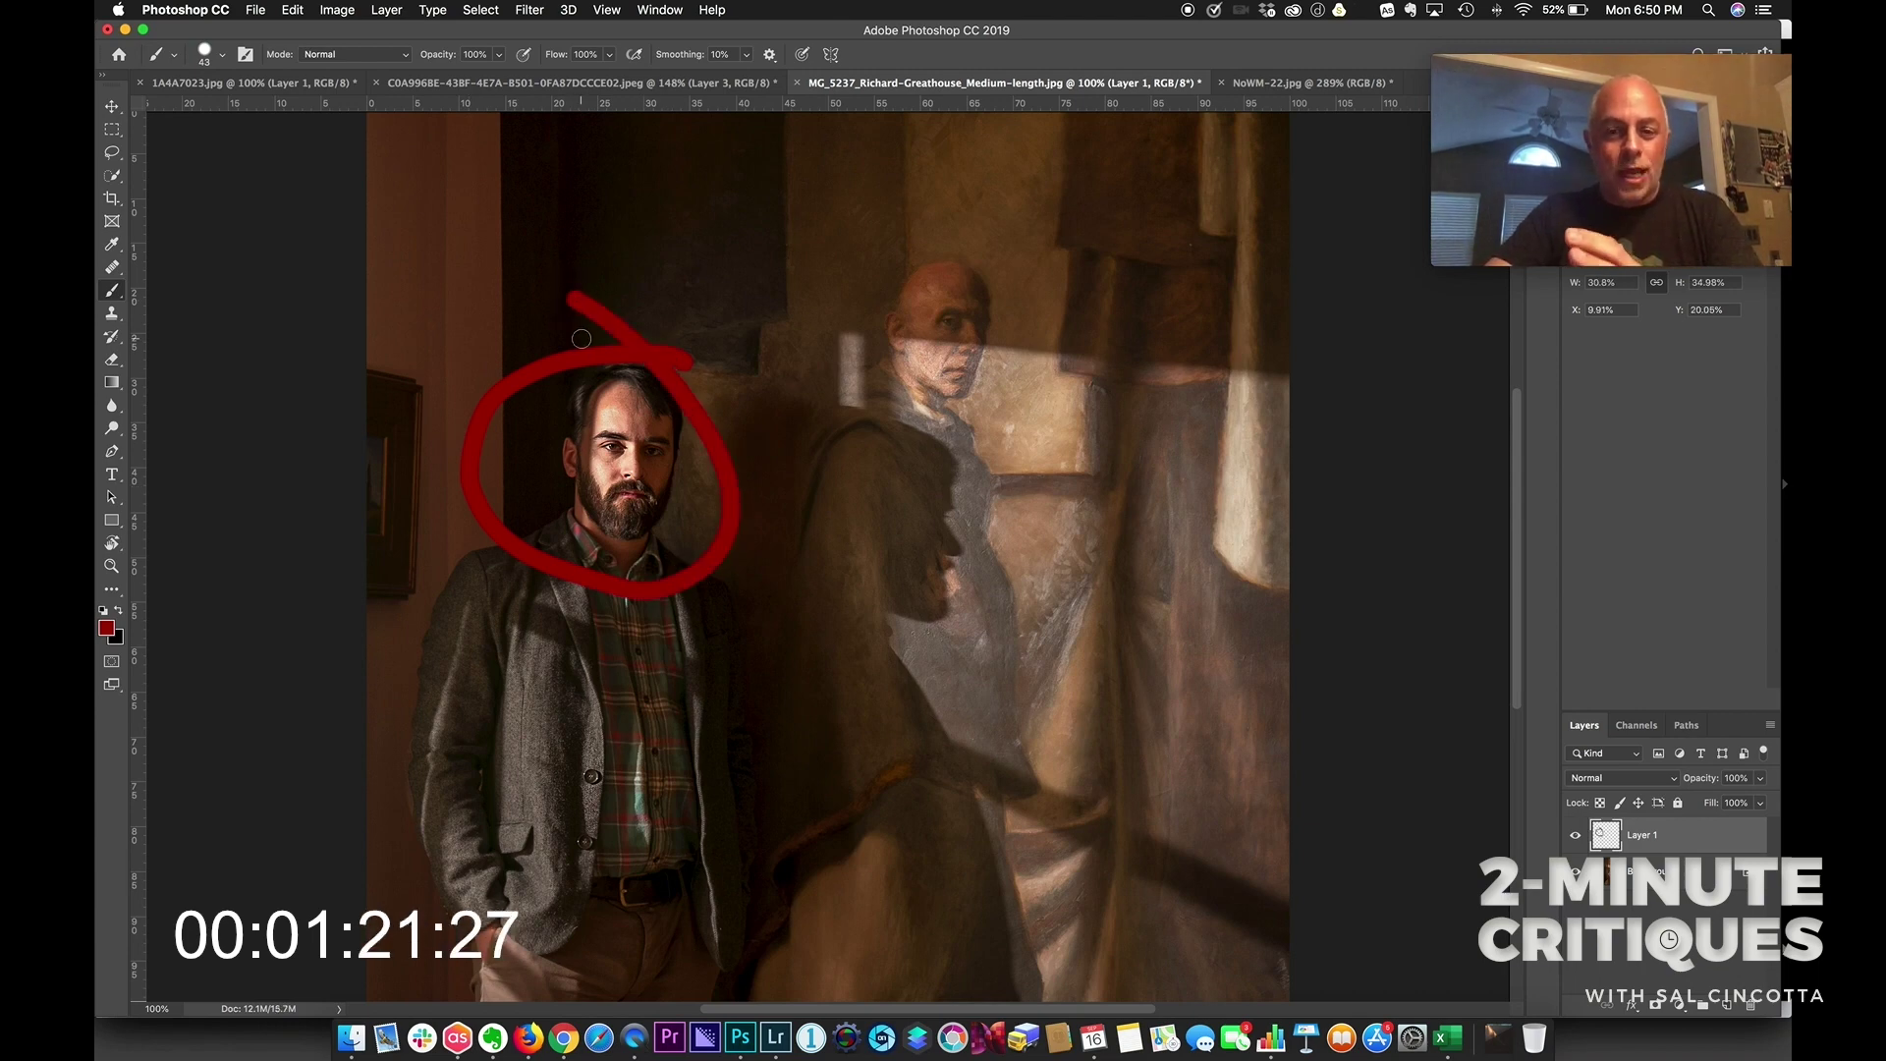
pyautogui.press('super+z')
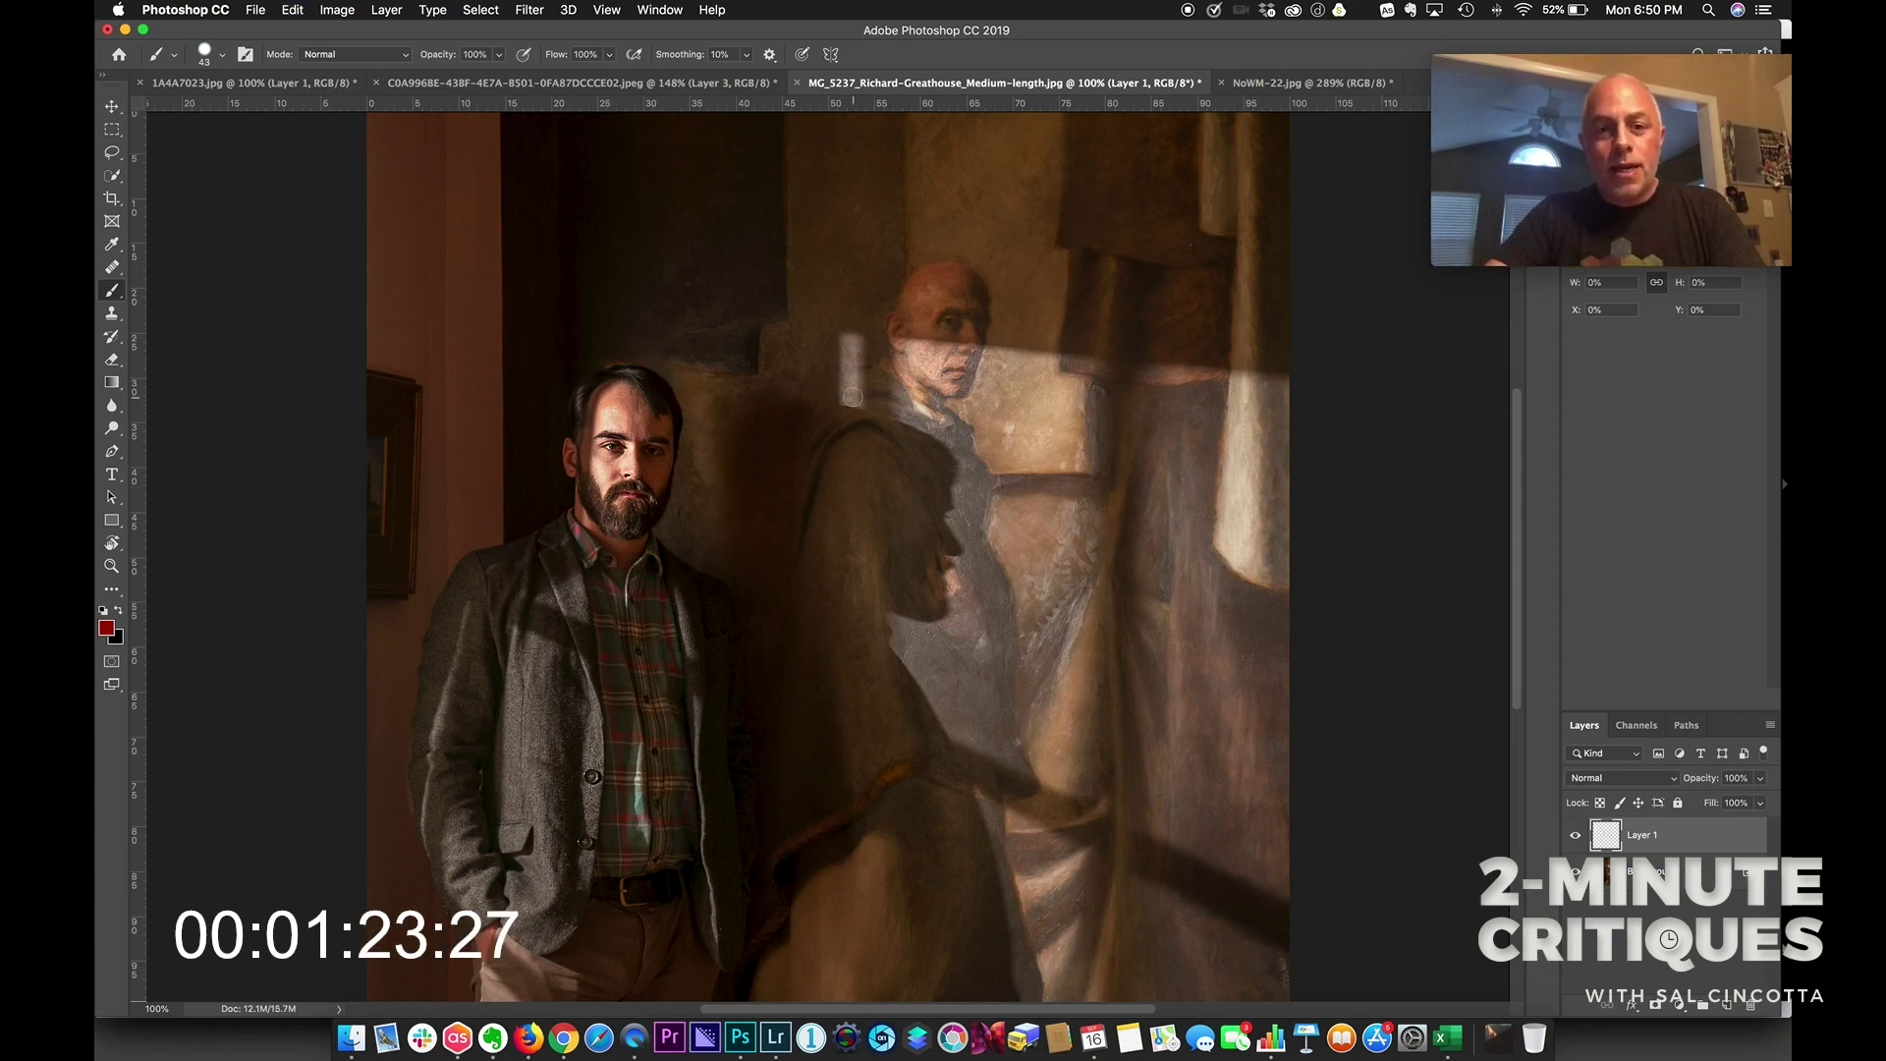
# Try a red zigzag brush stroke down the painted drapery, undo it, and restore the 100% view
pyautogui.moveTo(1177, 431)
pyautogui.mouseDown()
pyautogui.moveTo(1163, 580)
pyautogui.moveTo(1212, 623)
pyautogui.moveTo(1164, 665)
pyautogui.moveTo(1179, 832)
pyautogui.mouseUp()
pyautogui.press('super+minus')
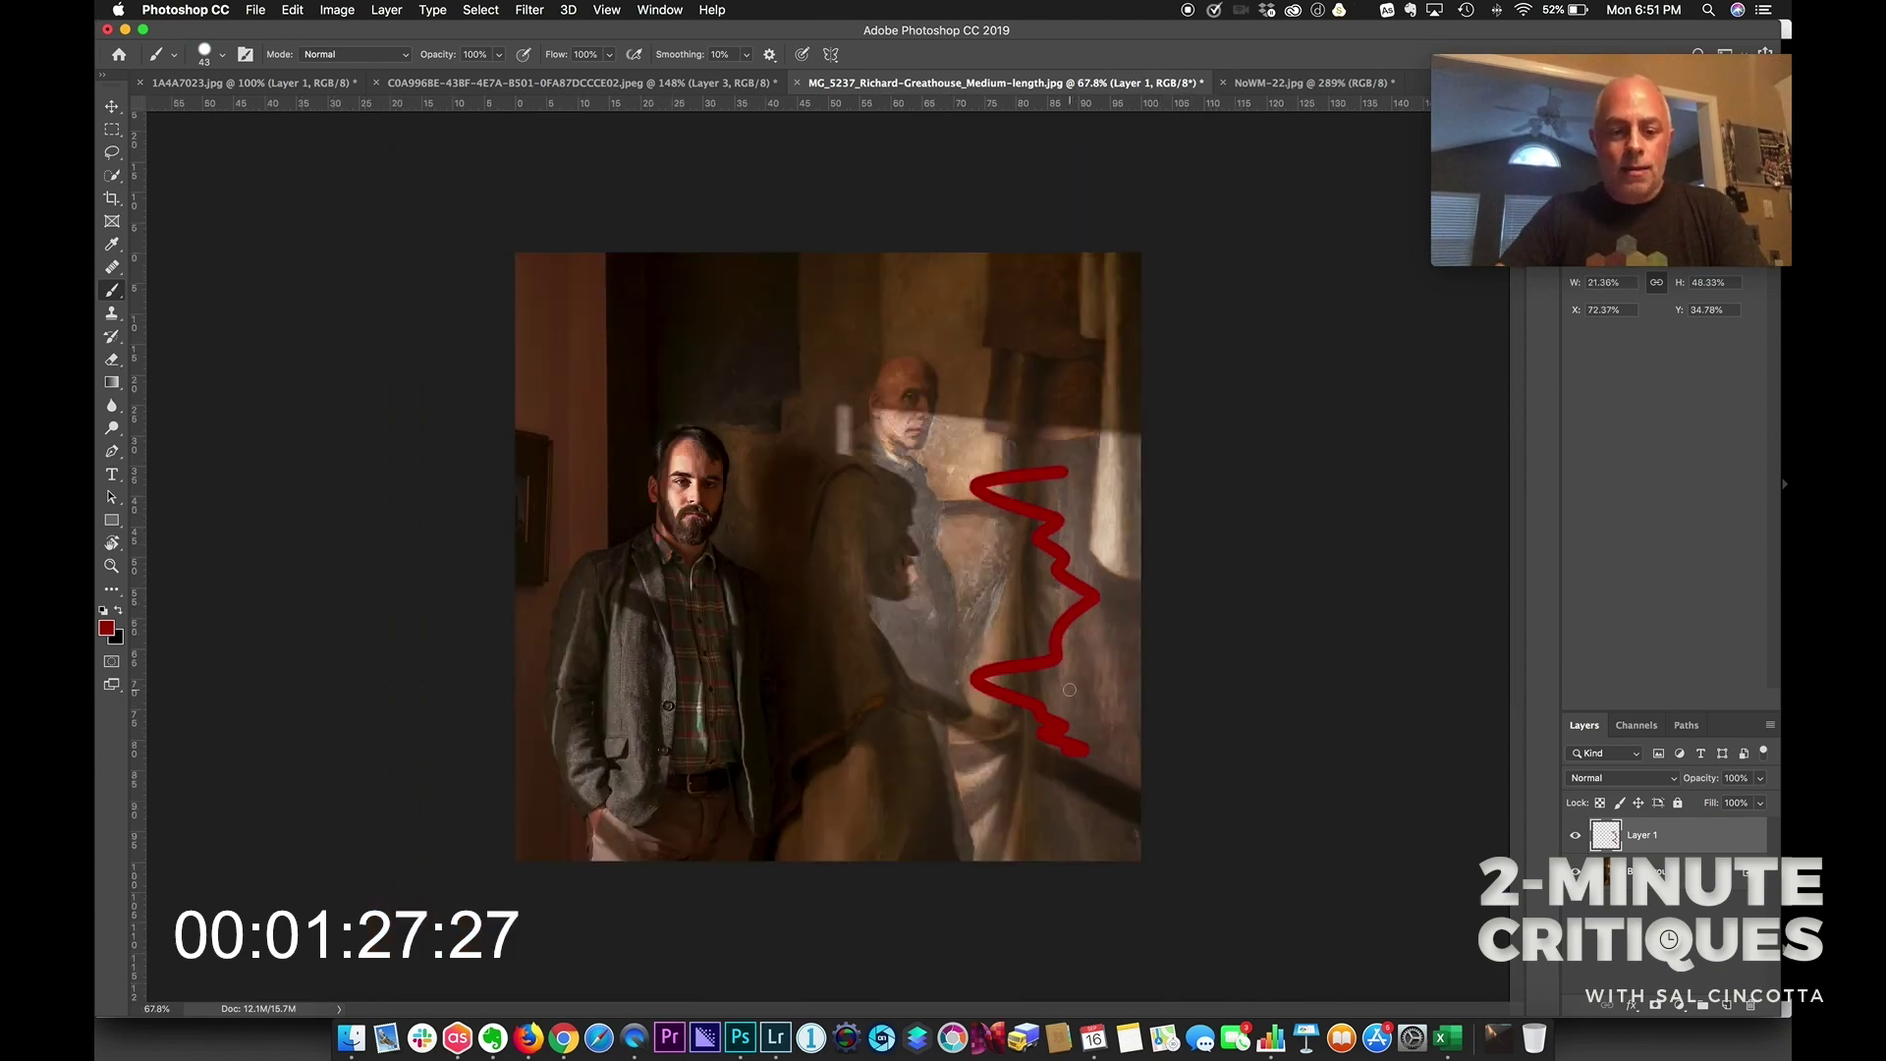
pyautogui.press('super+z')
pyautogui.press('super+1')
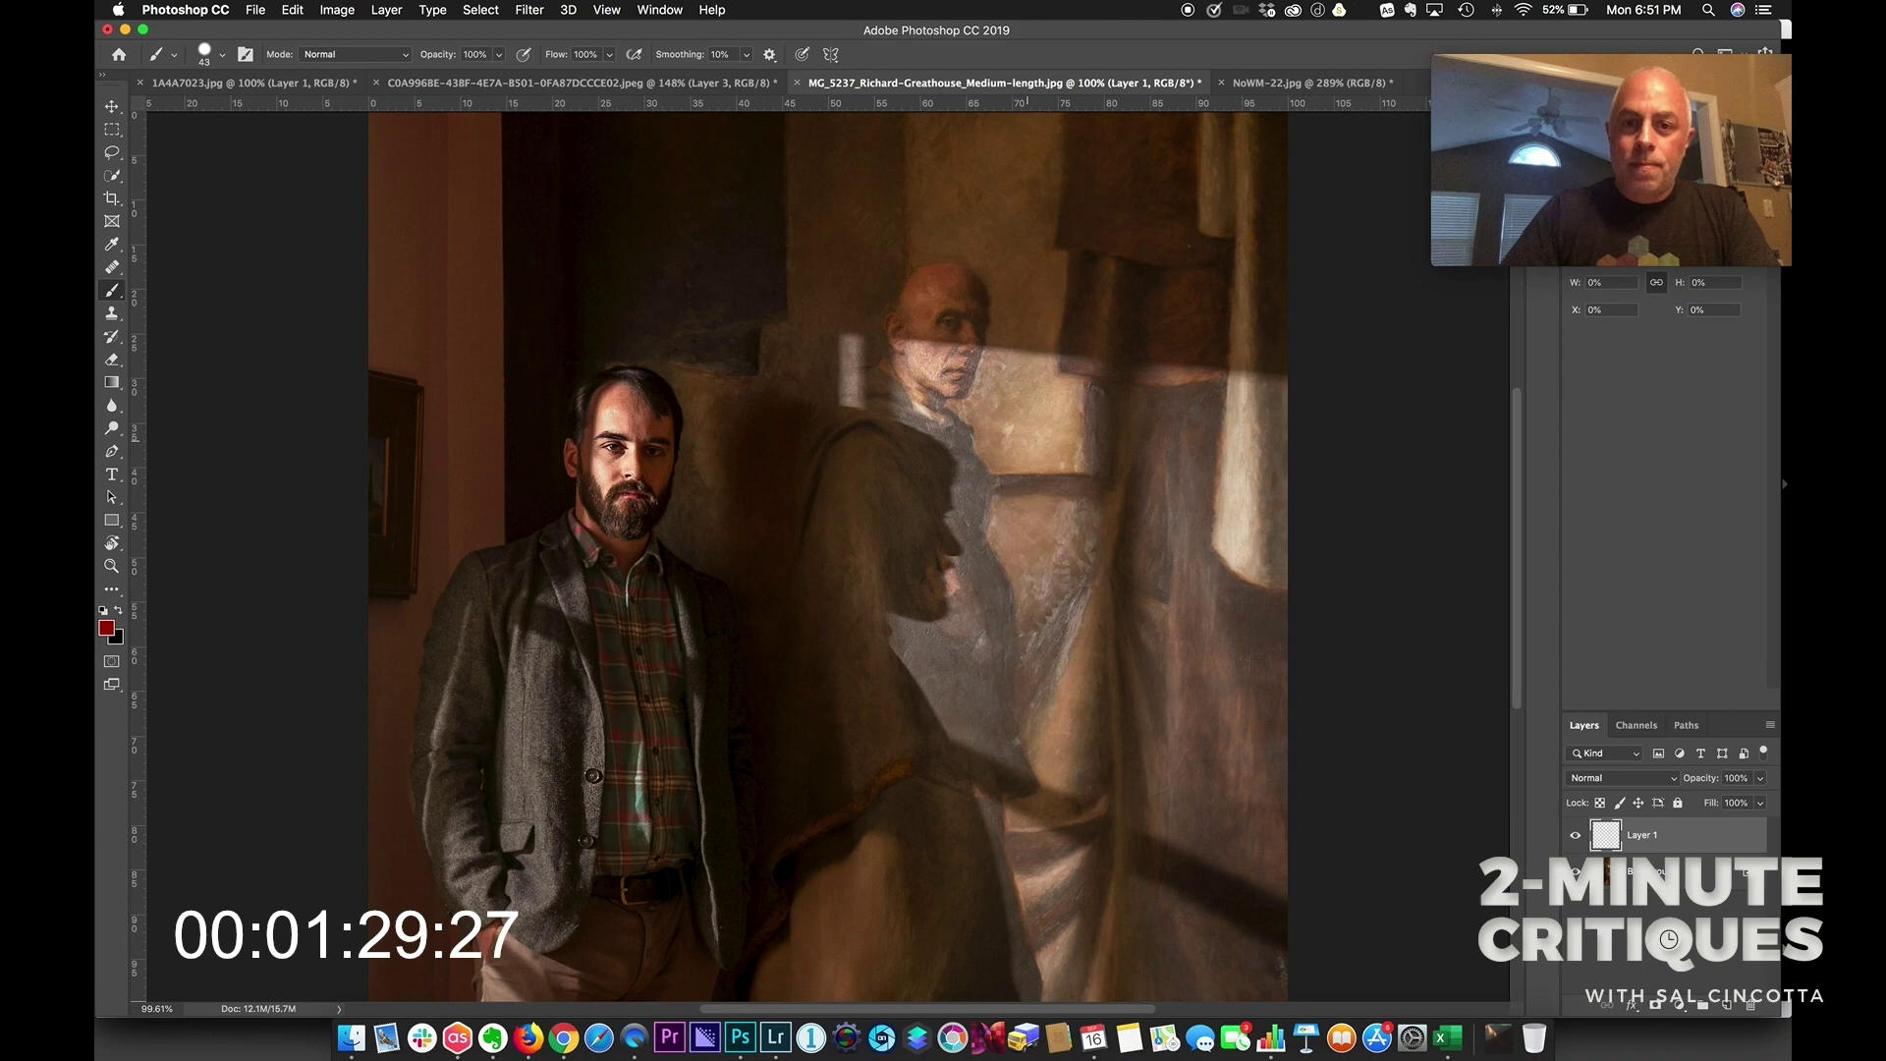
# Circle the painted bald man's head in red and outline the lit area of the mural beside and below it
pyautogui.moveTo(972, 240)
pyautogui.mouseDown()
pyautogui.moveTo(793, 303)
pyautogui.moveTo(854, 446)
pyautogui.moveTo(1073, 305)
pyautogui.moveTo(933, 244)
pyautogui.mouseUp()
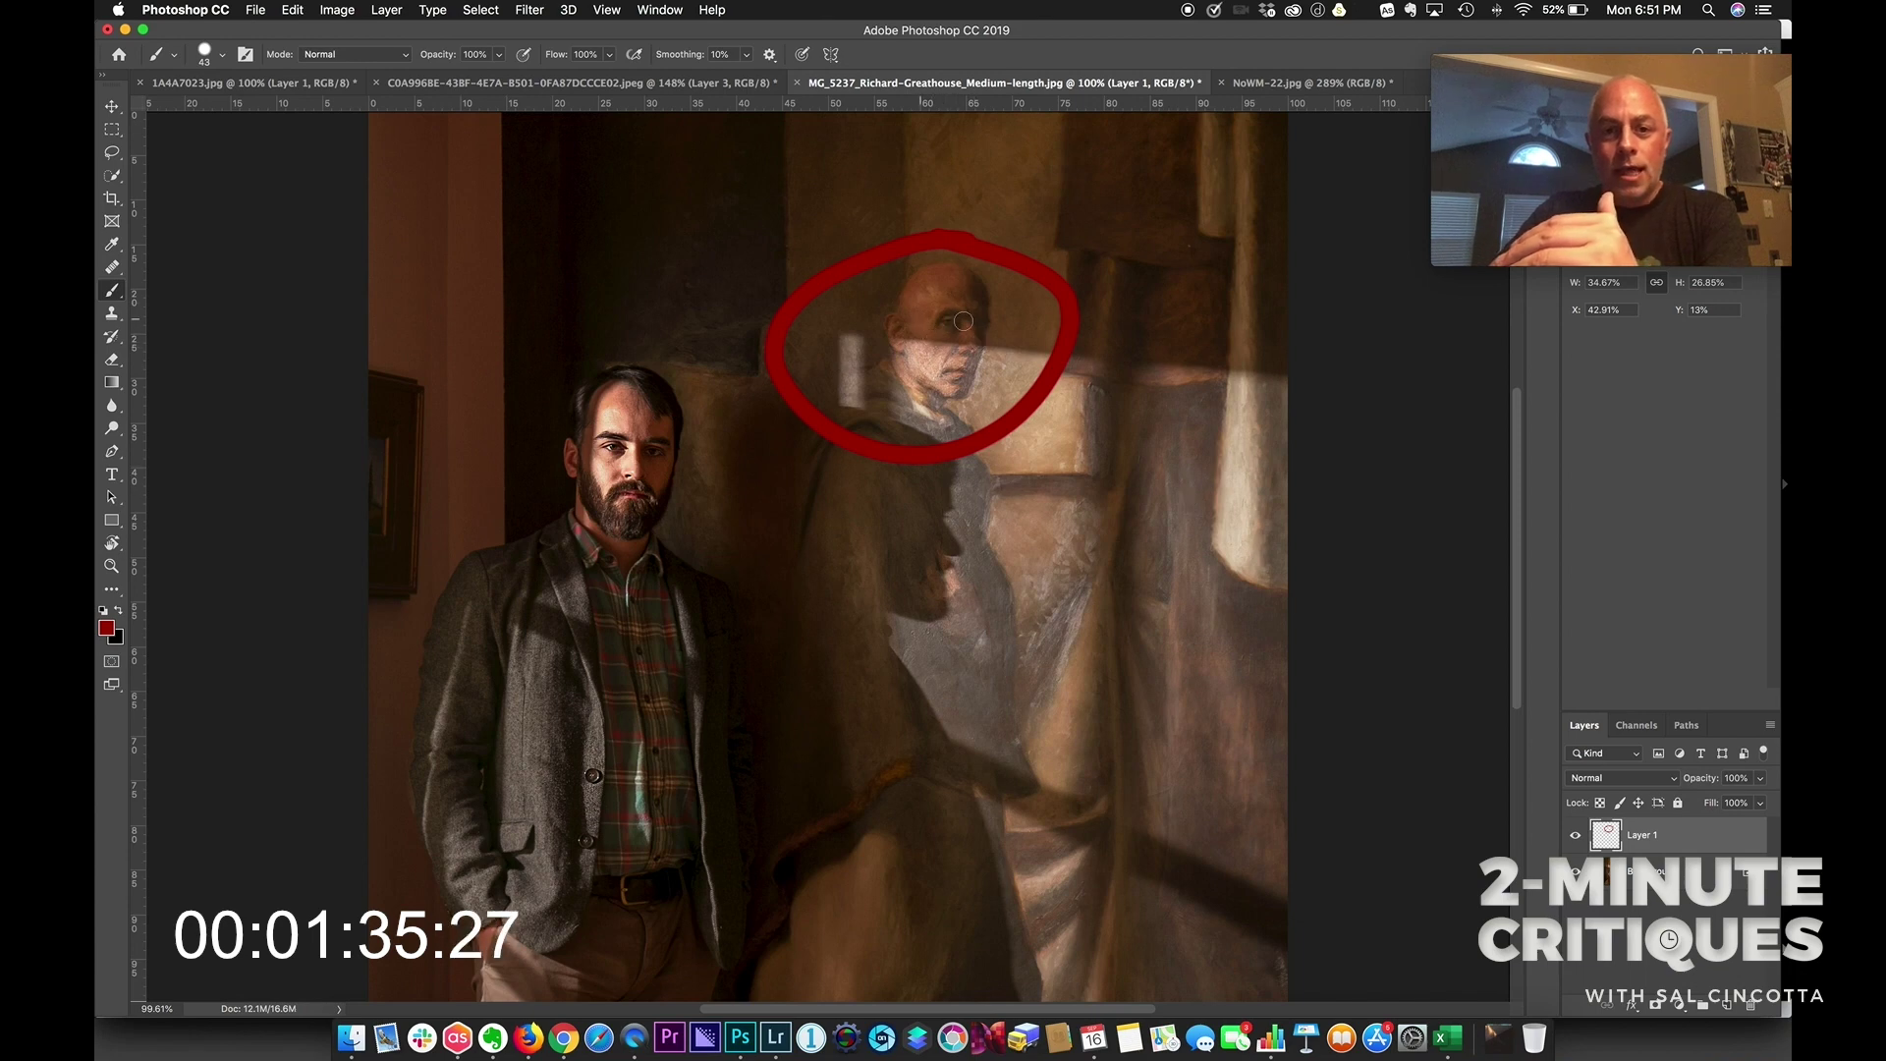
pyautogui.moveTo(1010, 419)
pyautogui.mouseDown()
pyautogui.moveTo(1205, 417)
pyautogui.moveTo(1249, 802)
pyautogui.moveTo(987, 762)
pyautogui.mouseUp()
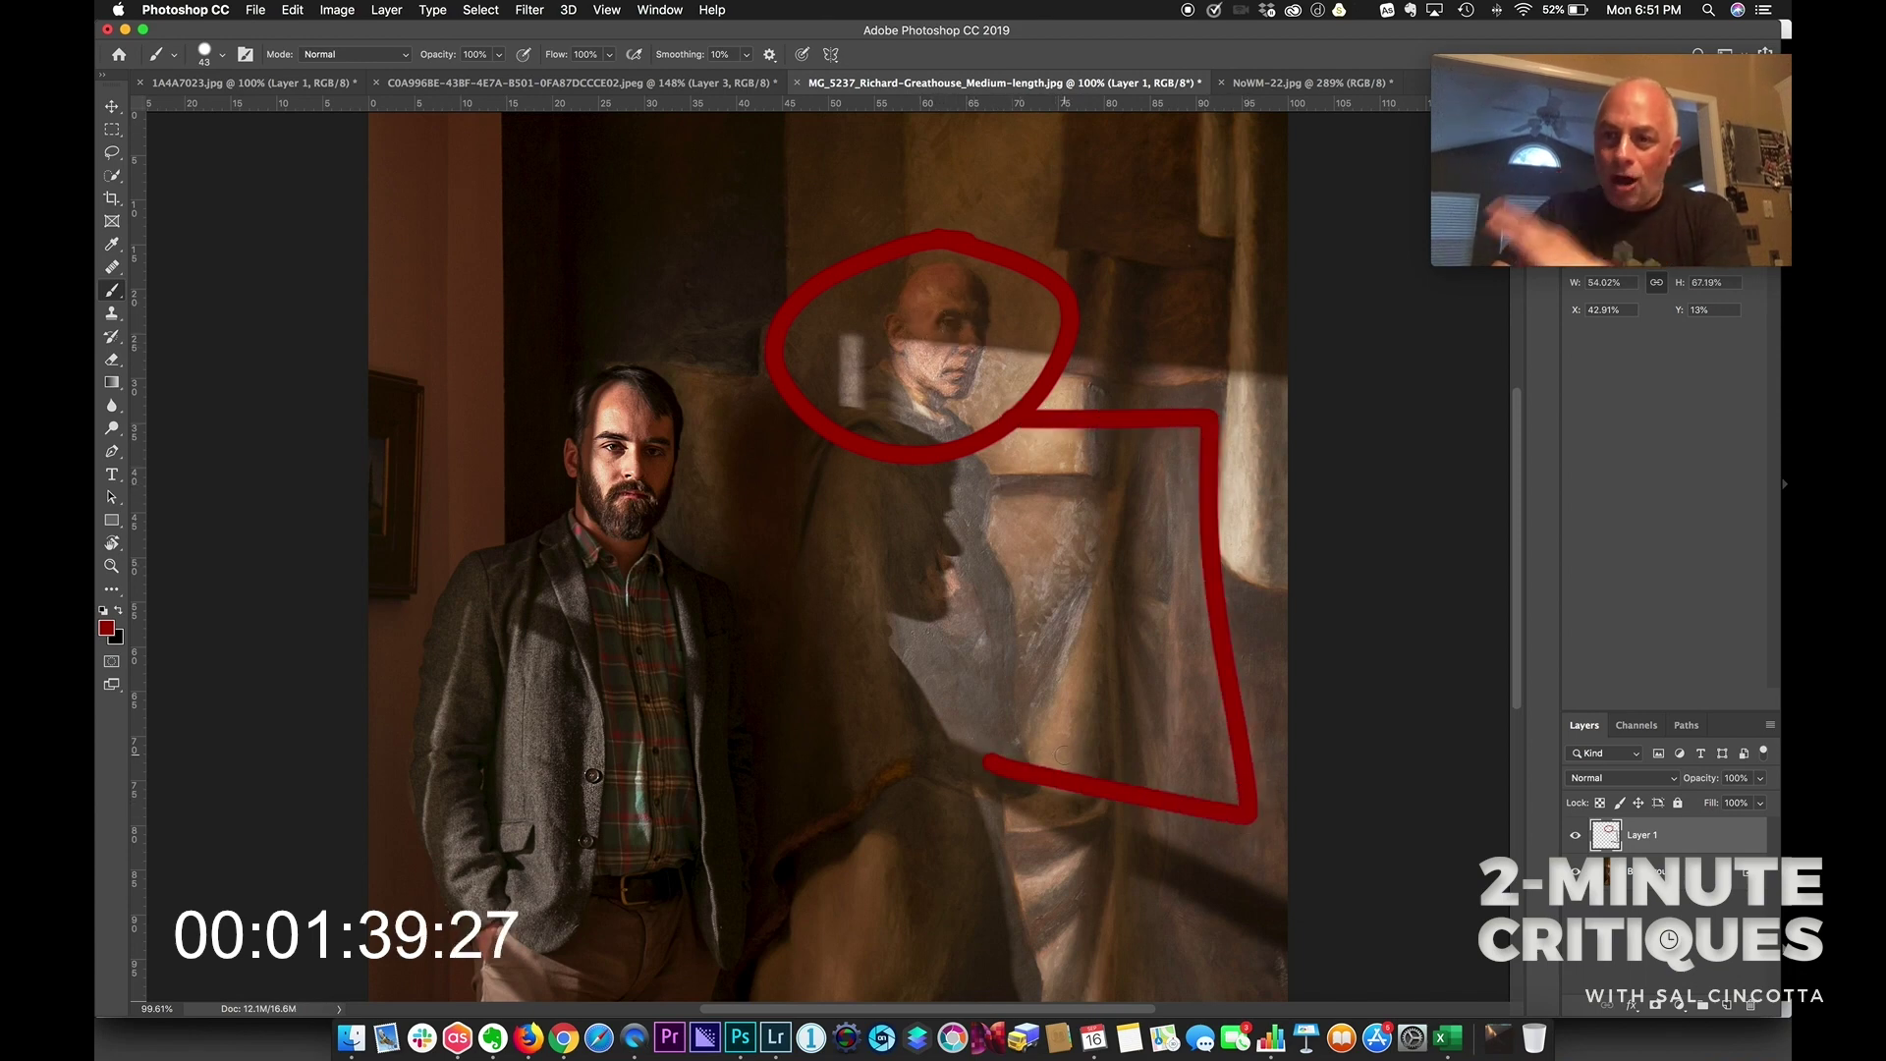
# Hide Layer 1, add a new empty layer, and loop a red brush stroke around the lit drapery area of the mural
pyautogui.click(1575, 836)
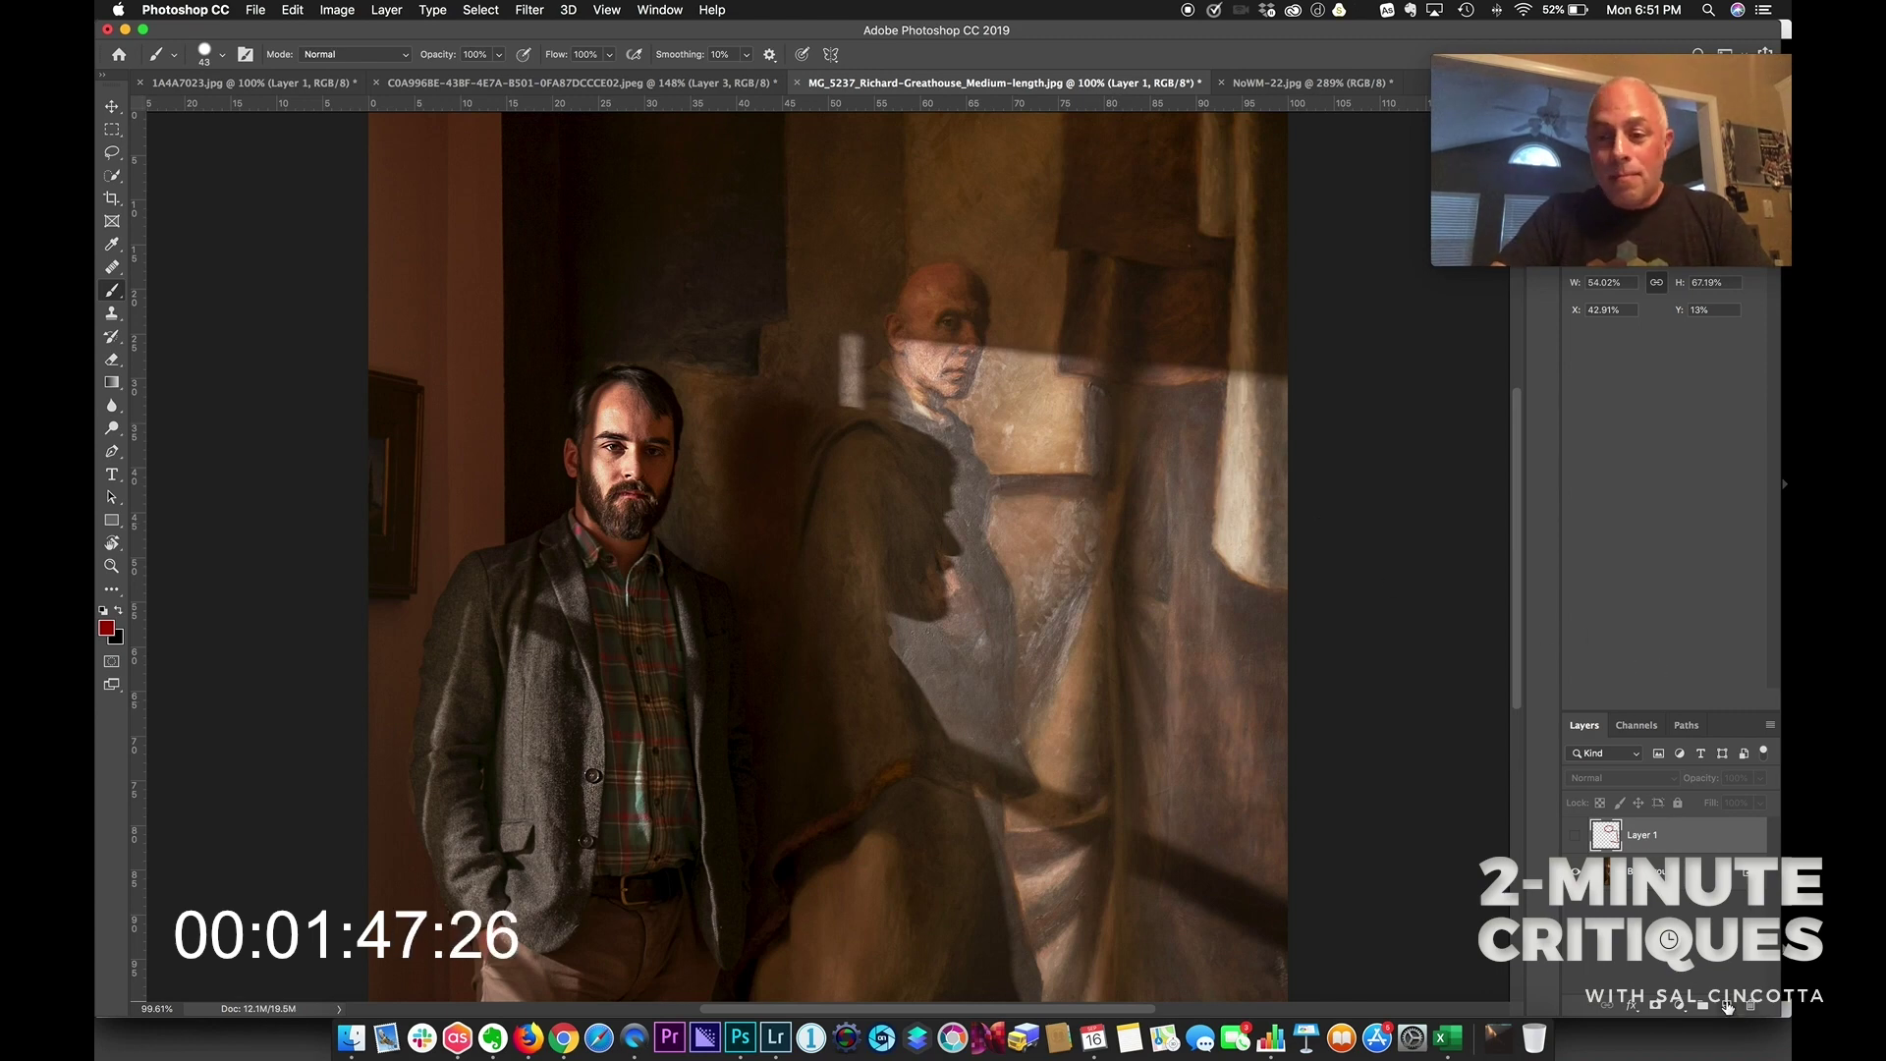
pyautogui.click(1727, 1005)
pyautogui.moveTo(1098, 338)
pyautogui.mouseDown()
pyautogui.moveTo(975, 376)
pyautogui.moveTo(993, 690)
pyautogui.moveTo(1094, 756)
pyautogui.moveTo(1202, 757)
pyautogui.moveTo(1204, 361)
pyautogui.moveTo(1059, 269)
pyautogui.mouseUp()
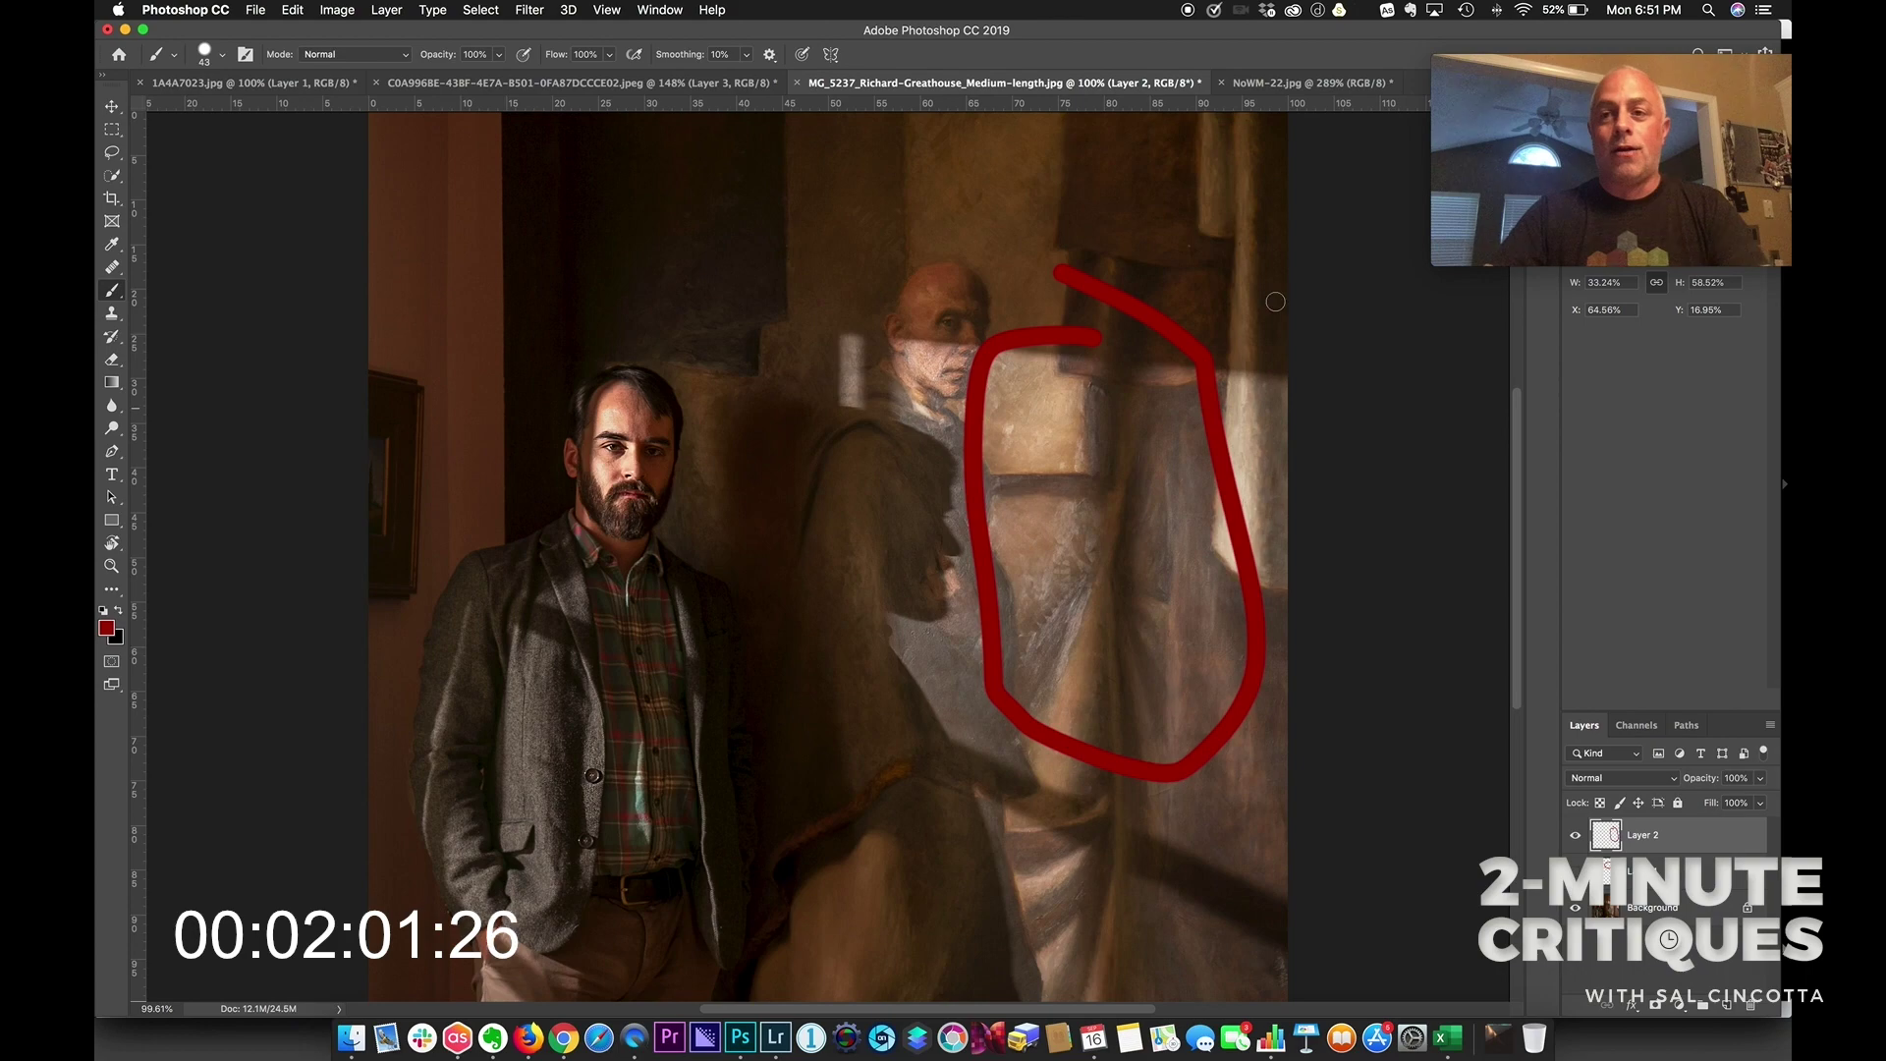
# Switch to the wedding portrait NoWM-22.jpg and add a new empty layer above the background
pyautogui.click(1306, 82)
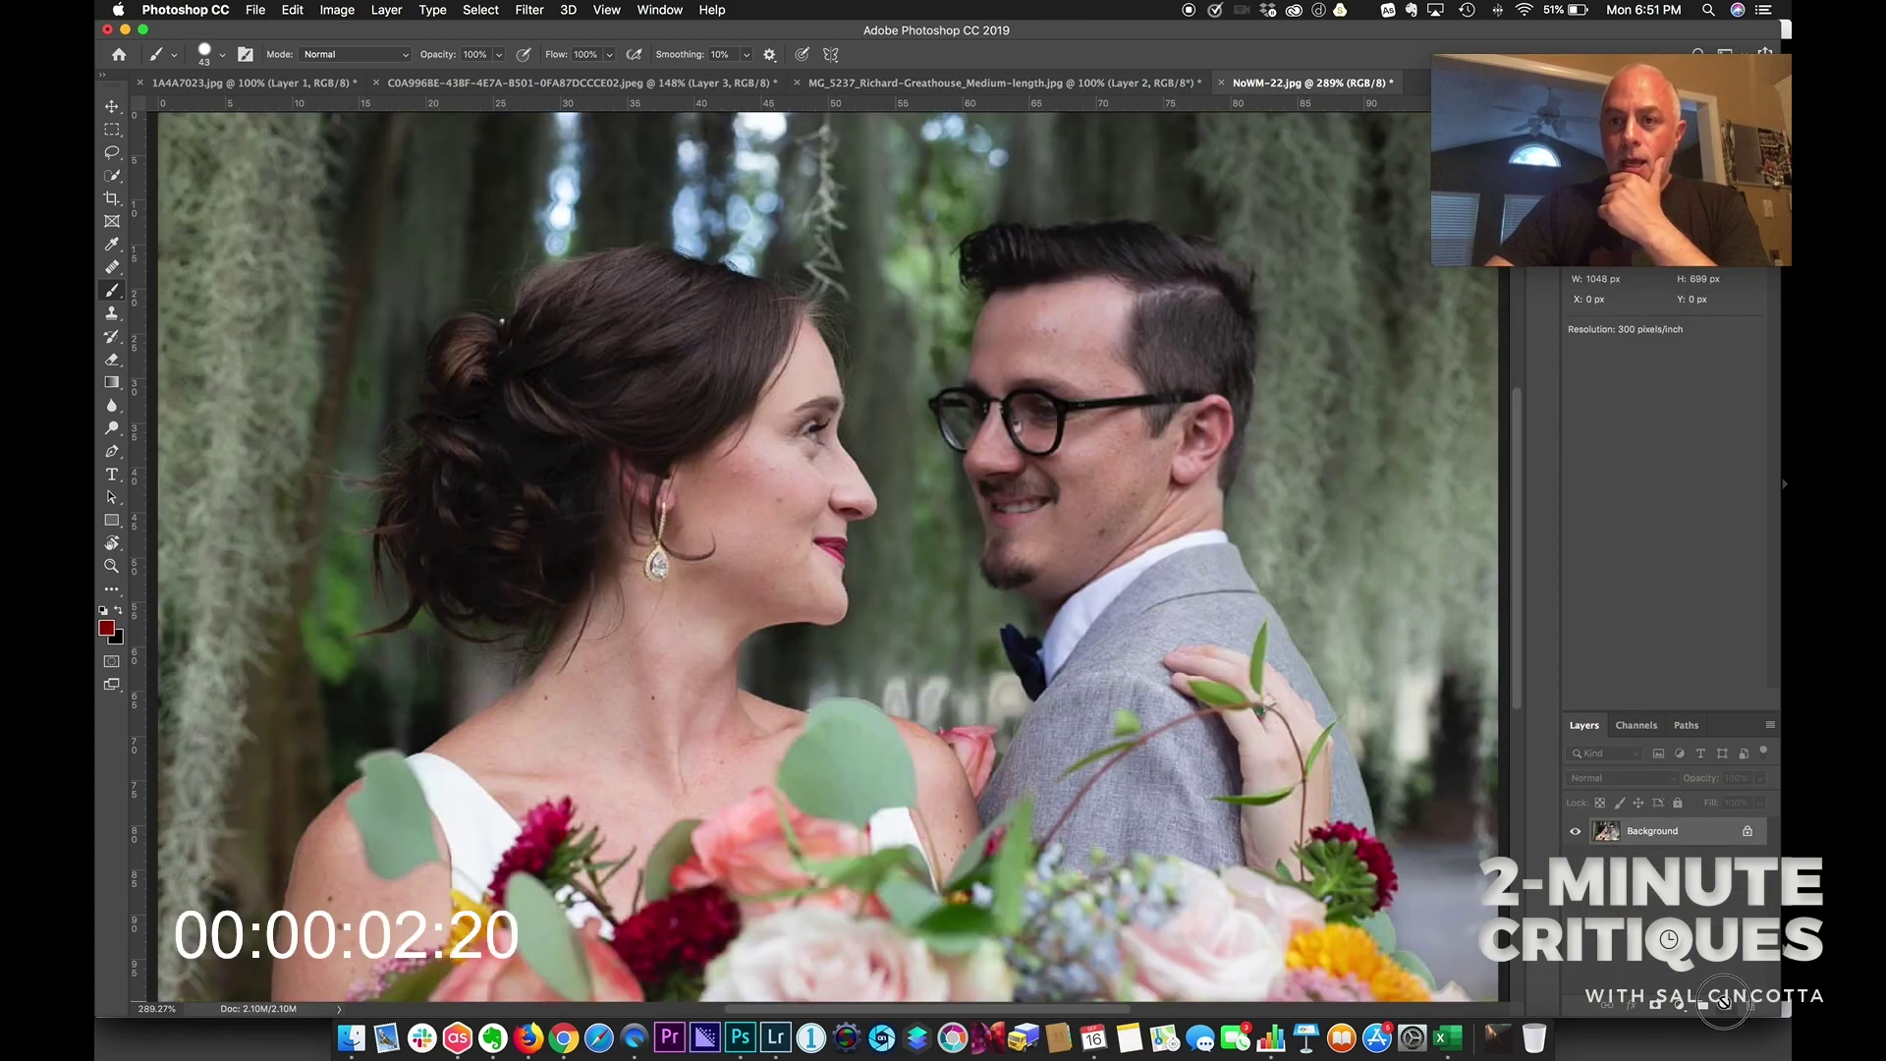
pyautogui.click(1726, 1006)
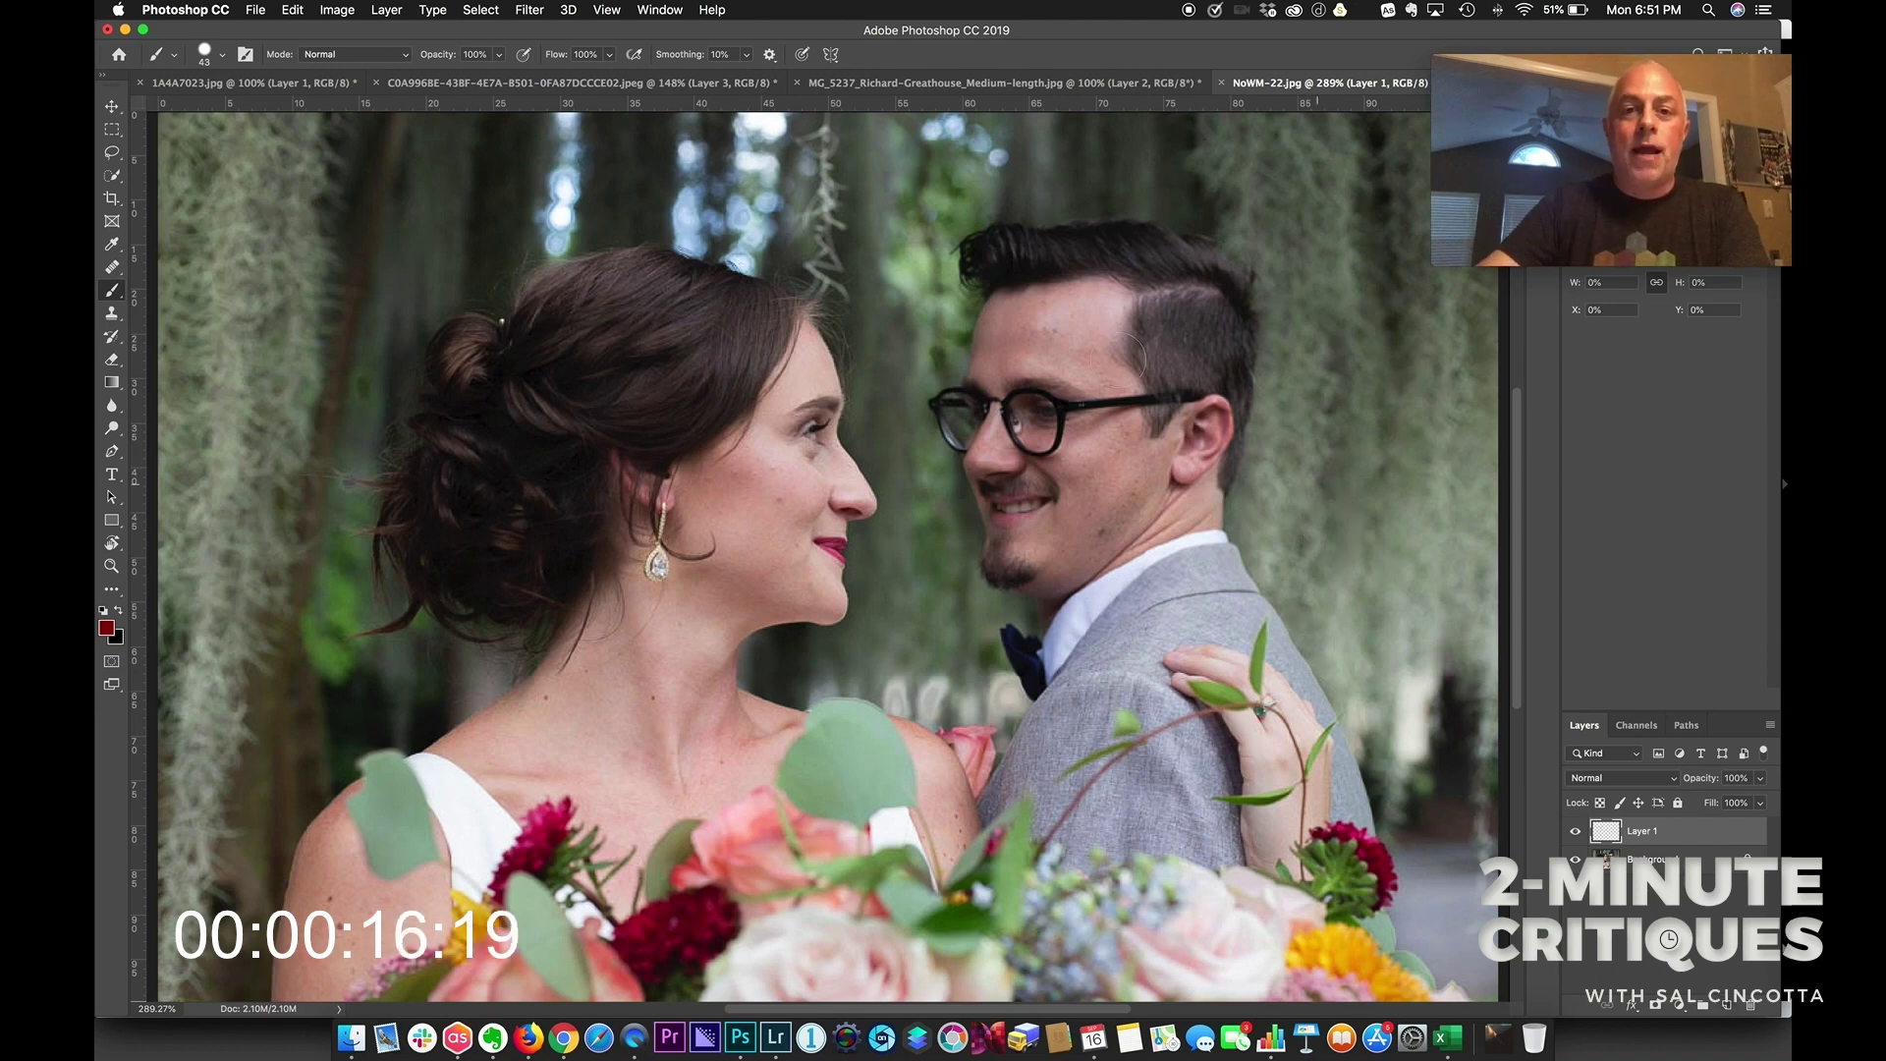
# Try outlining the dangling moss strand between the couple in red, redo it with a 19 px brush, and undo both outlines
pyautogui.moveTo(740, 138)
pyautogui.mouseDown()
pyautogui.moveTo(756, 349)
pyautogui.moveTo(858, 371)
pyautogui.moveTo(935, 359)
pyautogui.moveTo(933, 115)
pyautogui.mouseUp()
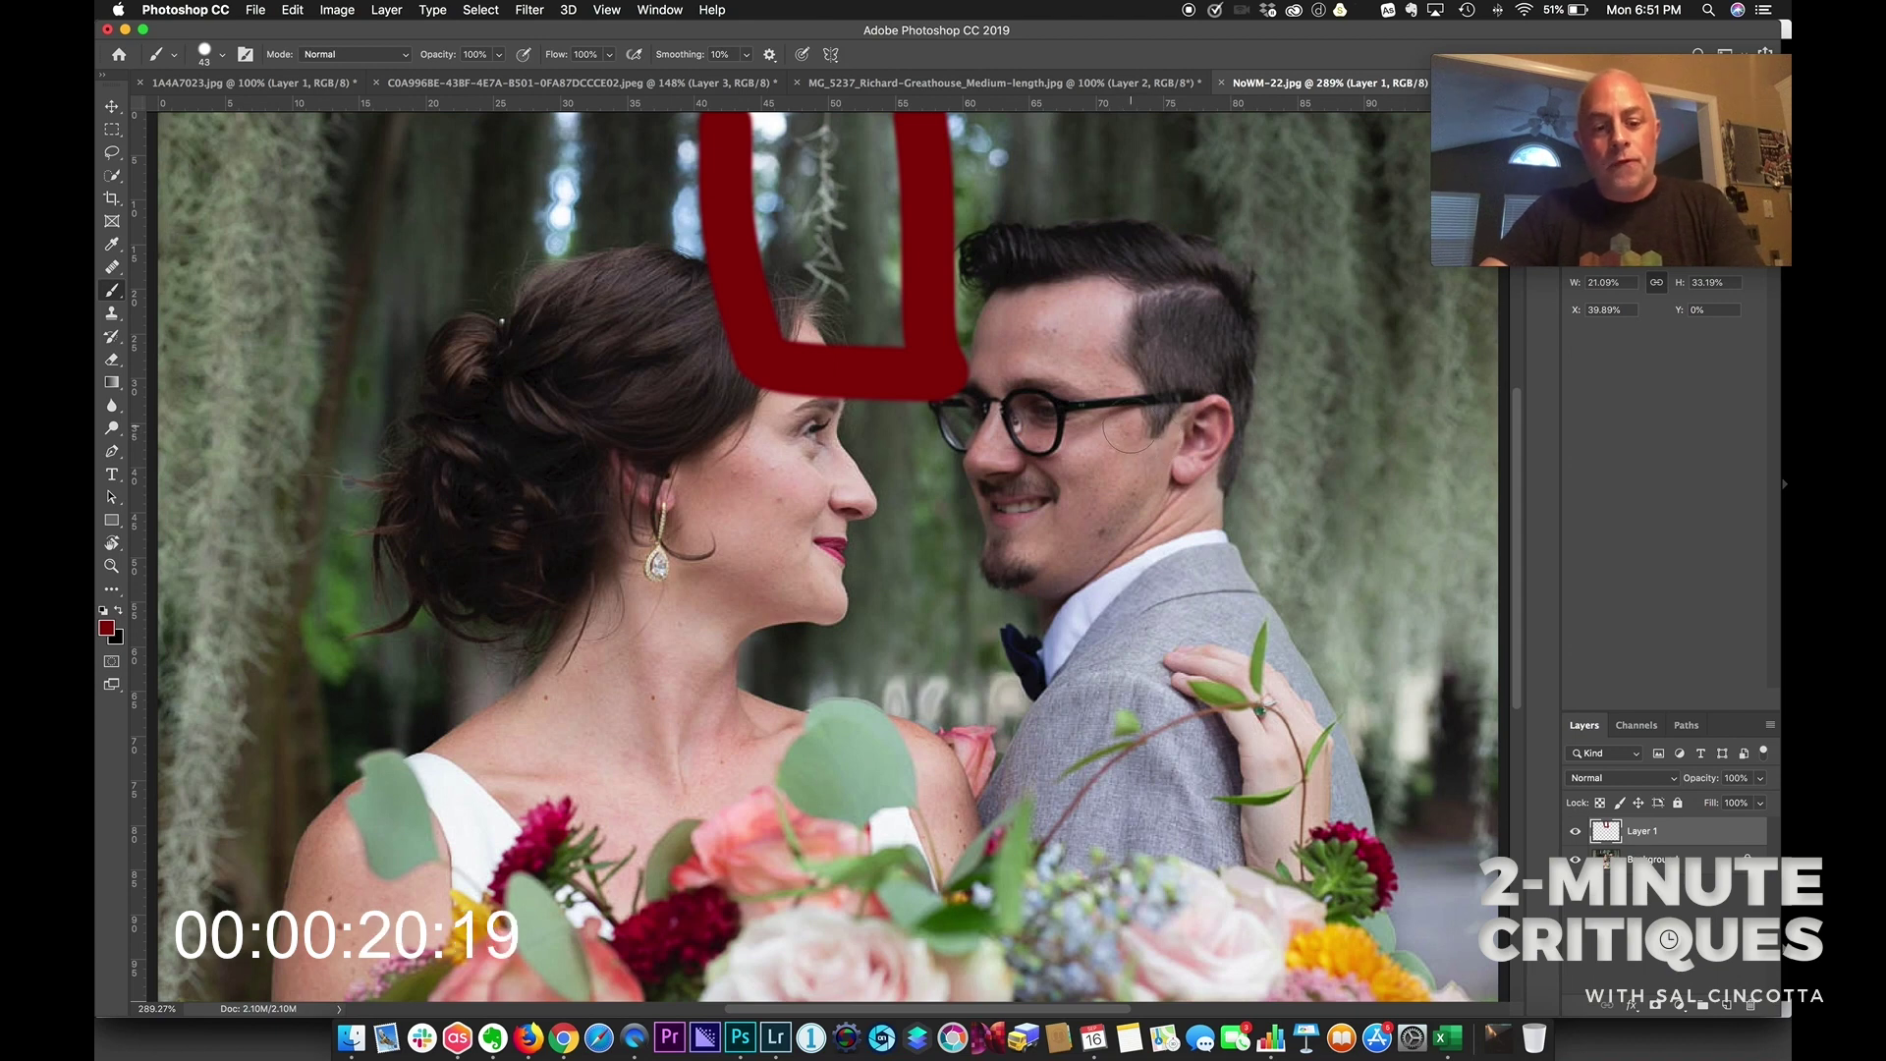
pyautogui.hotkey('ctrl', 'z')
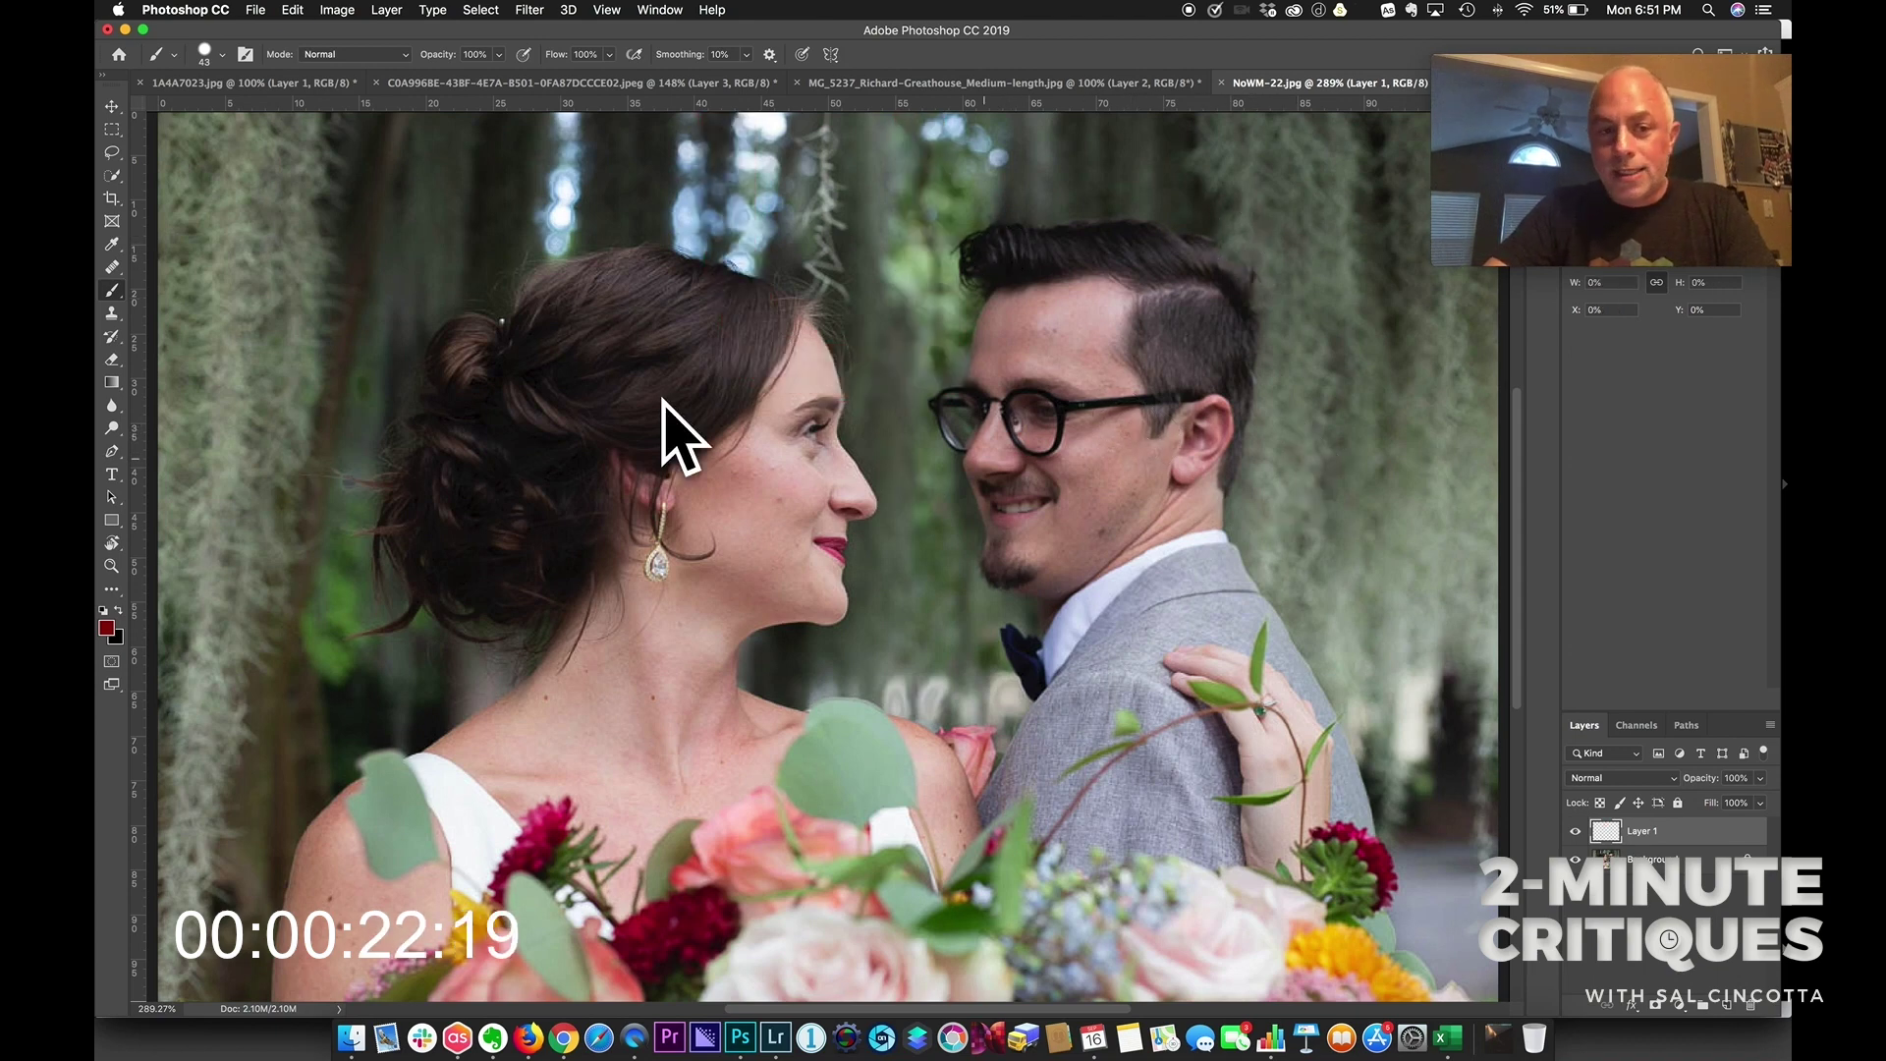
pyautogui.moveTo(890, 188); pyautogui.dragTo(842, 182)
pyautogui.moveTo(723, 118)
pyautogui.mouseDown()
pyautogui.moveTo(745, 340)
pyautogui.moveTo(879, 375)
pyautogui.moveTo(908, 335)
pyautogui.moveTo(921, 171)
pyautogui.mouseUp()
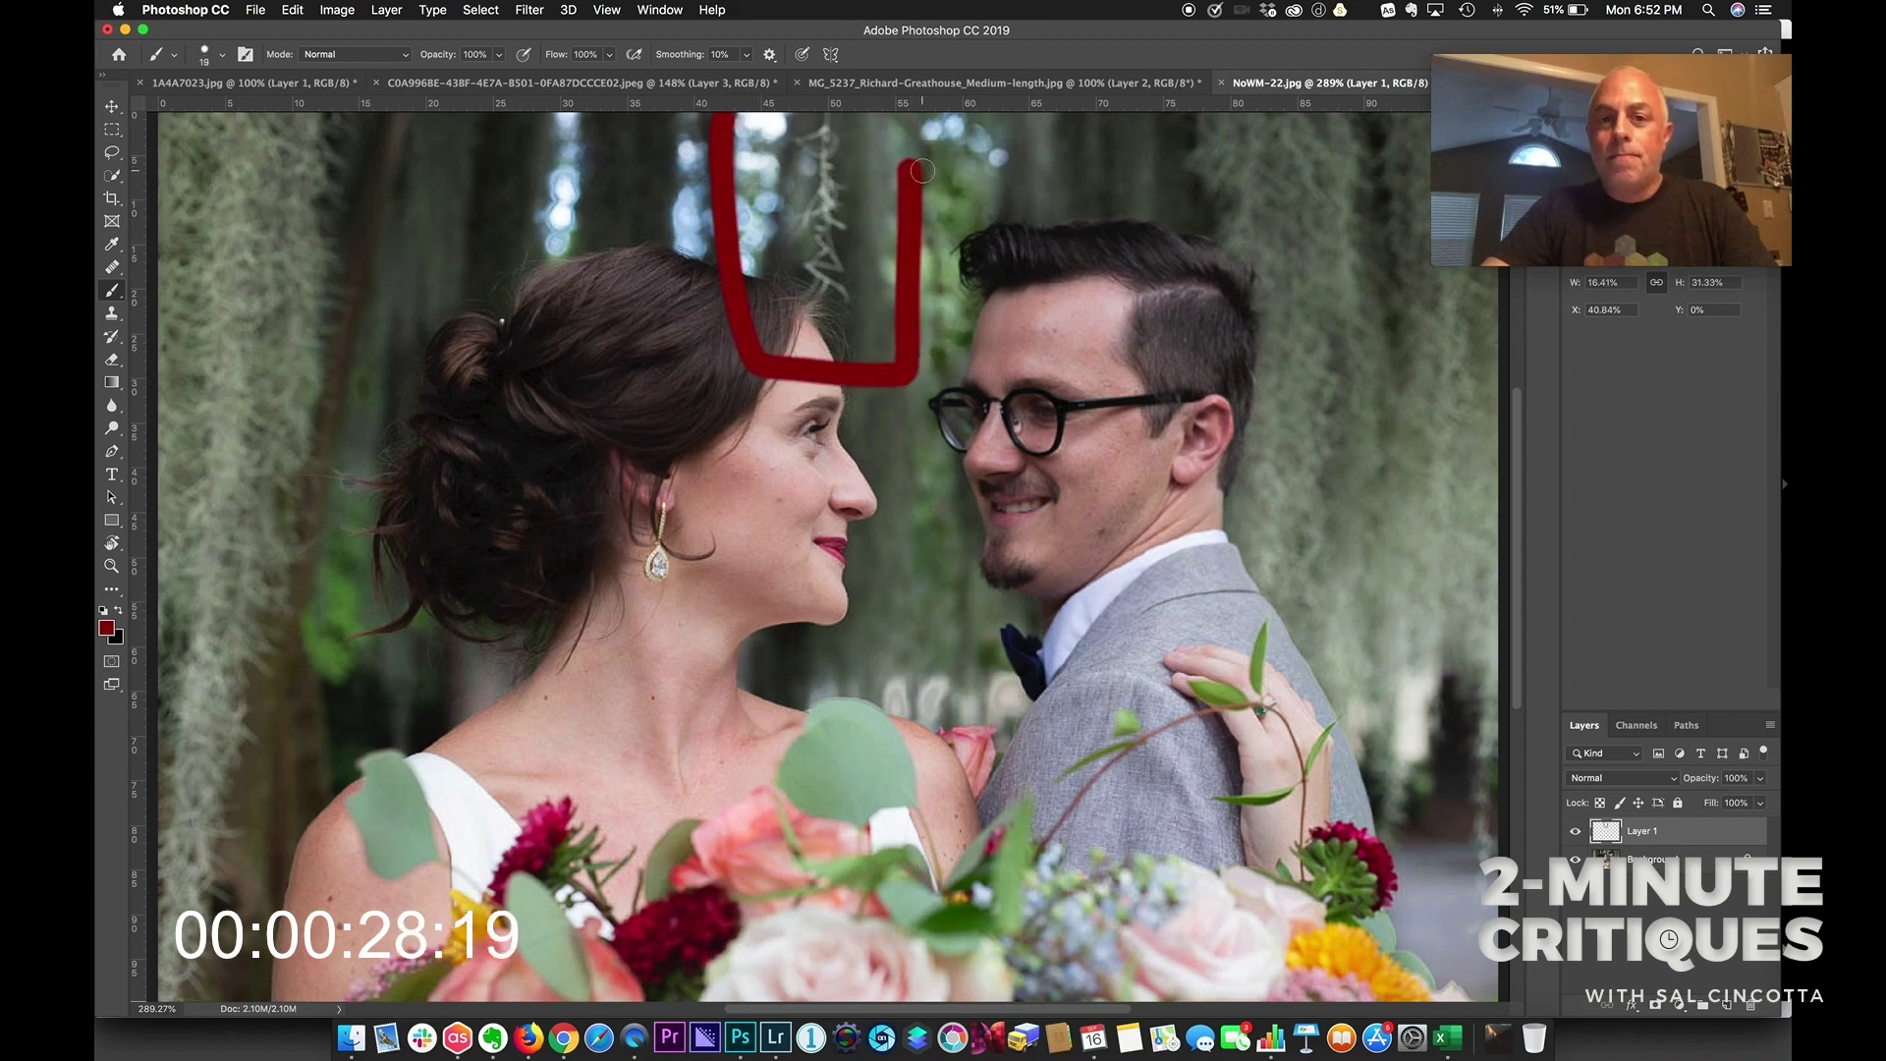
pyautogui.press('super+z')
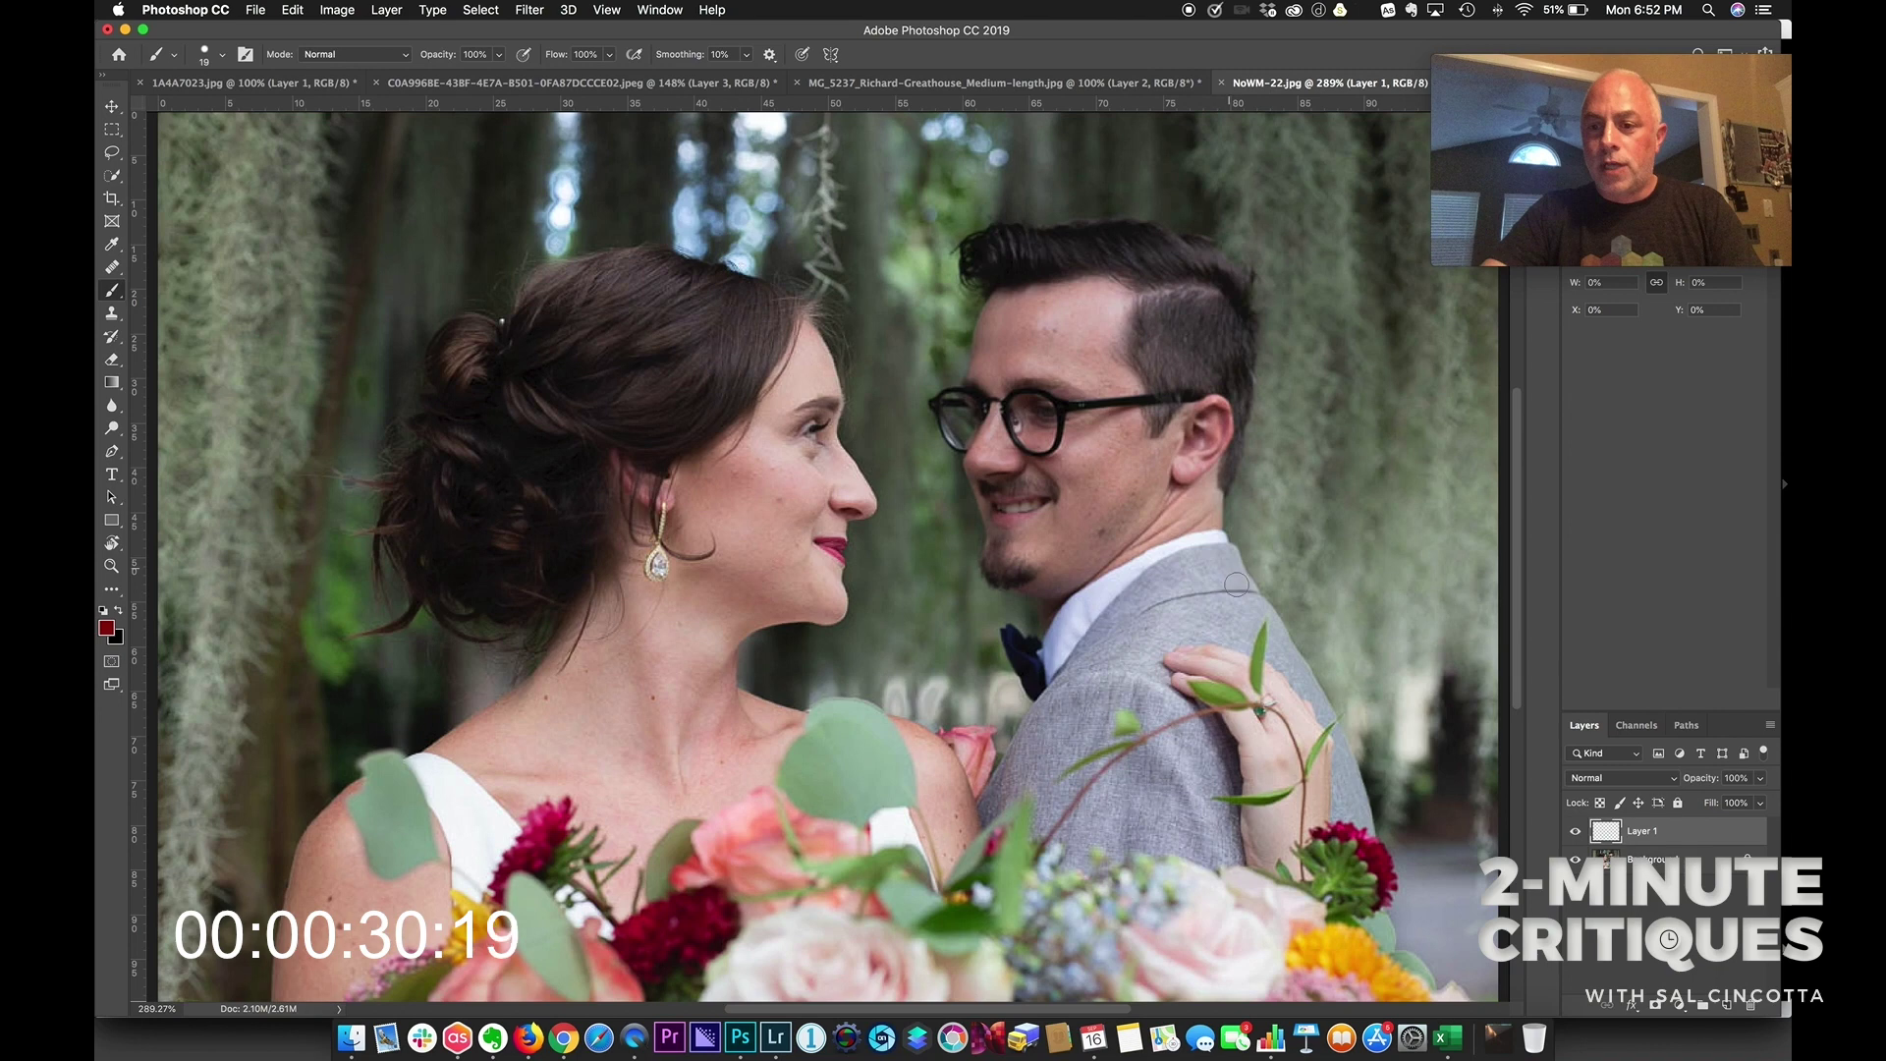
# Paint out the dangling moss strand between the couple's heads on Layer 1, using the Clone Stamp at size 30 sampling all layers
pyautogui.press('s')
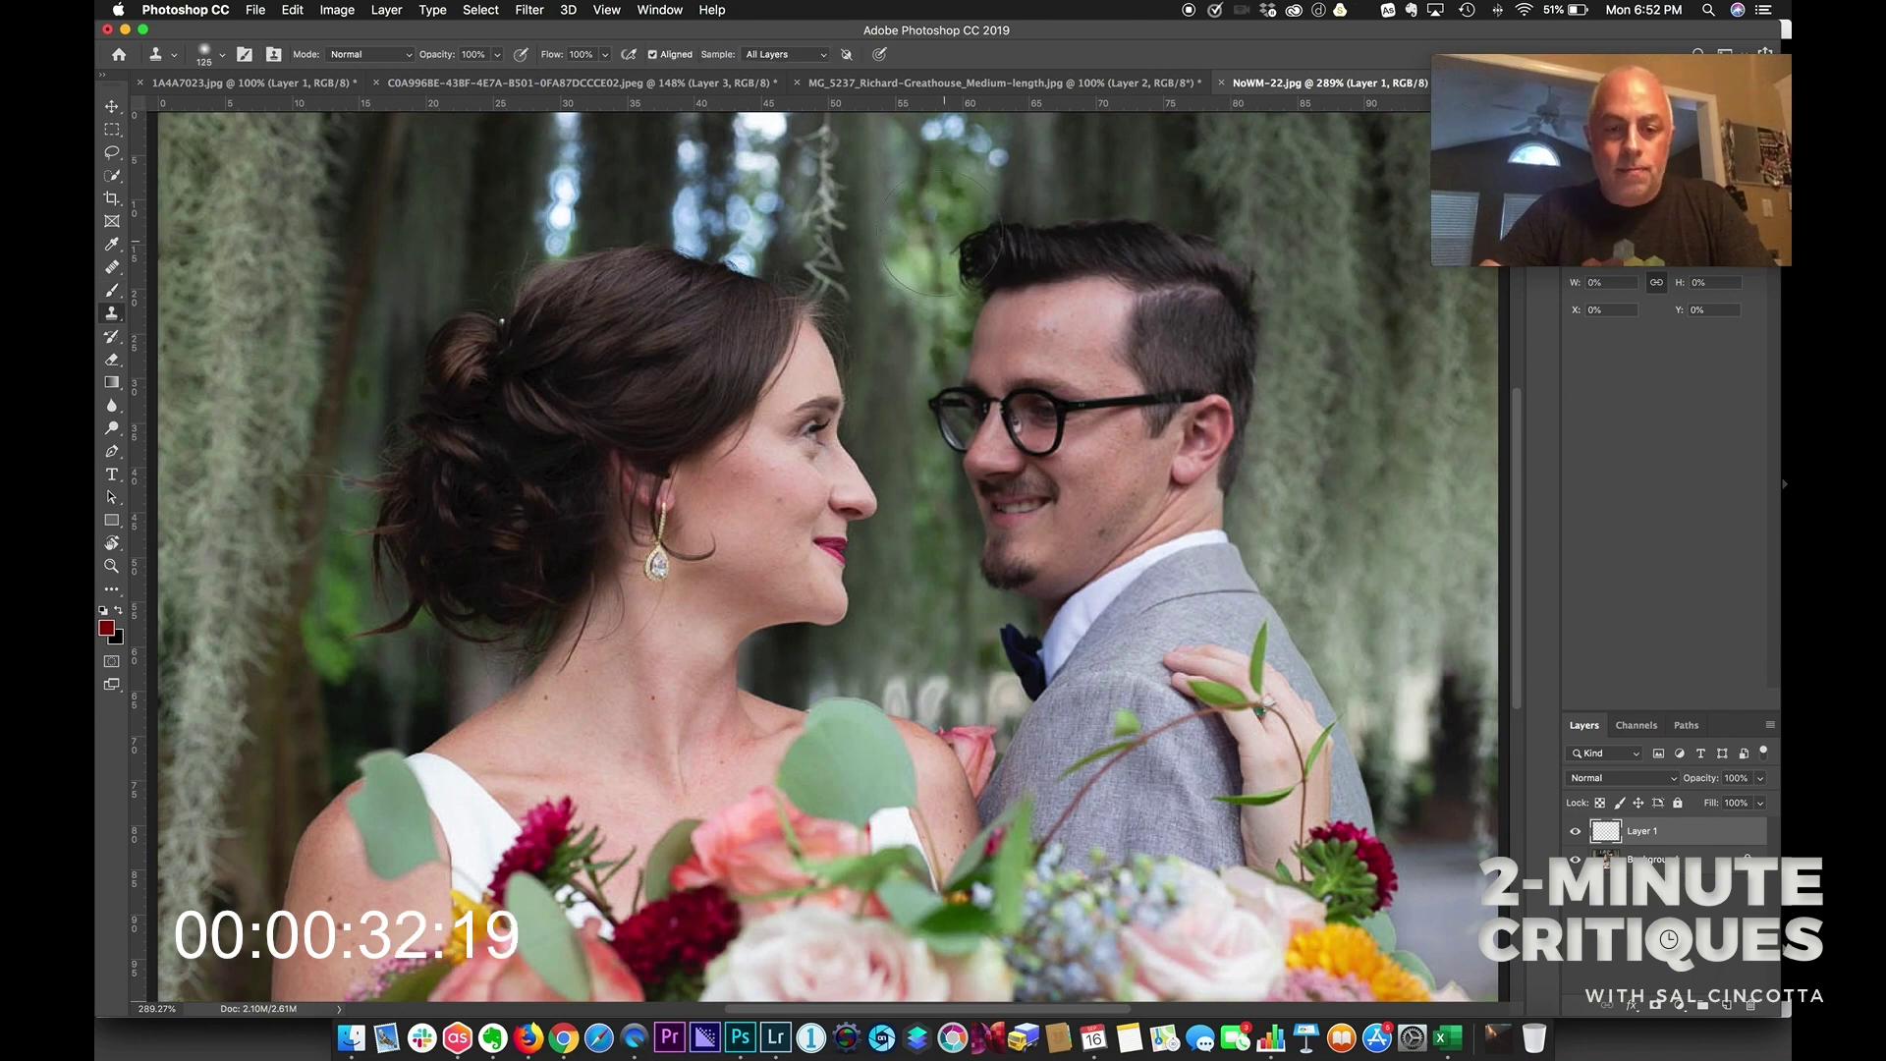
pyautogui.moveTo(938, 234)
pyautogui.mouseDown()
pyautogui.moveTo(973, 233)
pyautogui.moveTo(797, 230)
pyautogui.mouseUp()
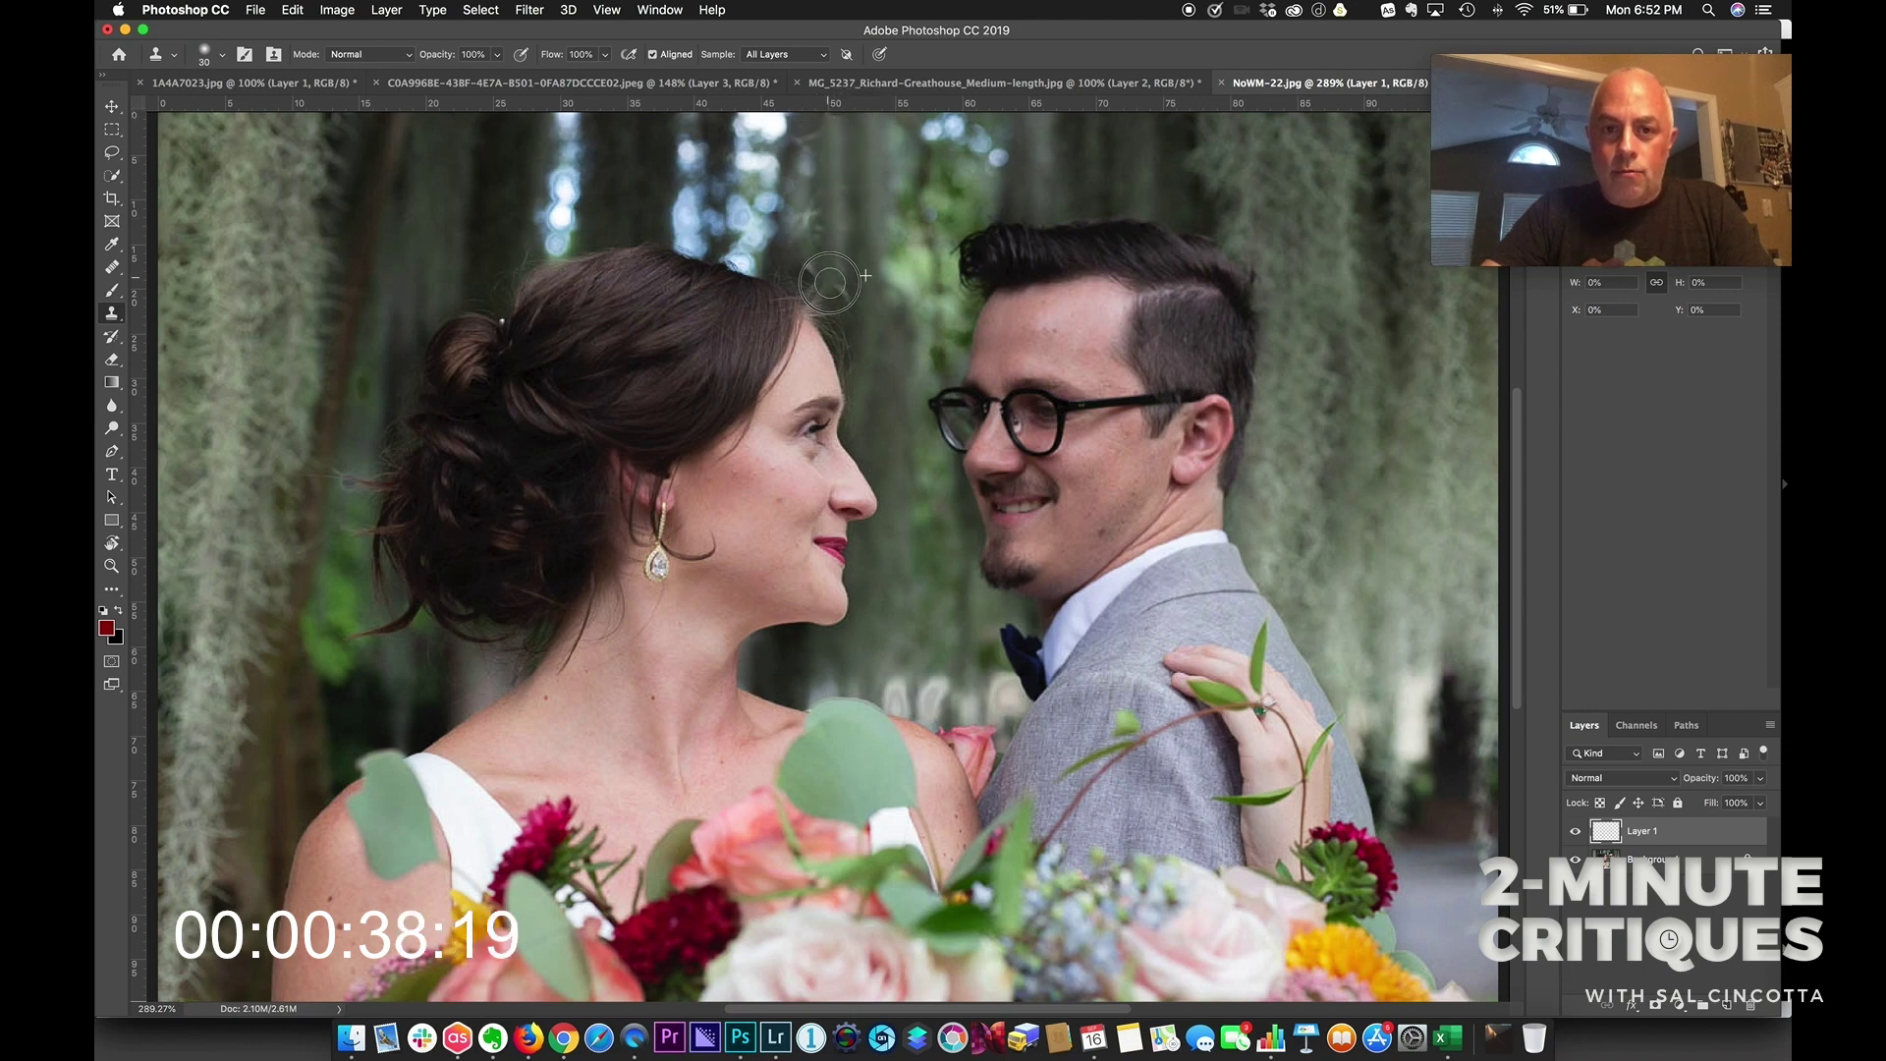
pyautogui.moveTo(814, 150)
pyautogui.mouseDown()
pyautogui.moveTo(844, 143)
pyautogui.moveTo(799, 116)
pyautogui.moveTo(845, 153)
pyautogui.moveTo(839, 285)
pyautogui.moveTo(817, 253)
pyautogui.moveTo(833, 245)
pyautogui.moveTo(830, 278)
pyautogui.moveTo(796, 254)
pyautogui.moveTo(832, 194)
pyautogui.moveTo(825, 261)
pyautogui.mouseUp()
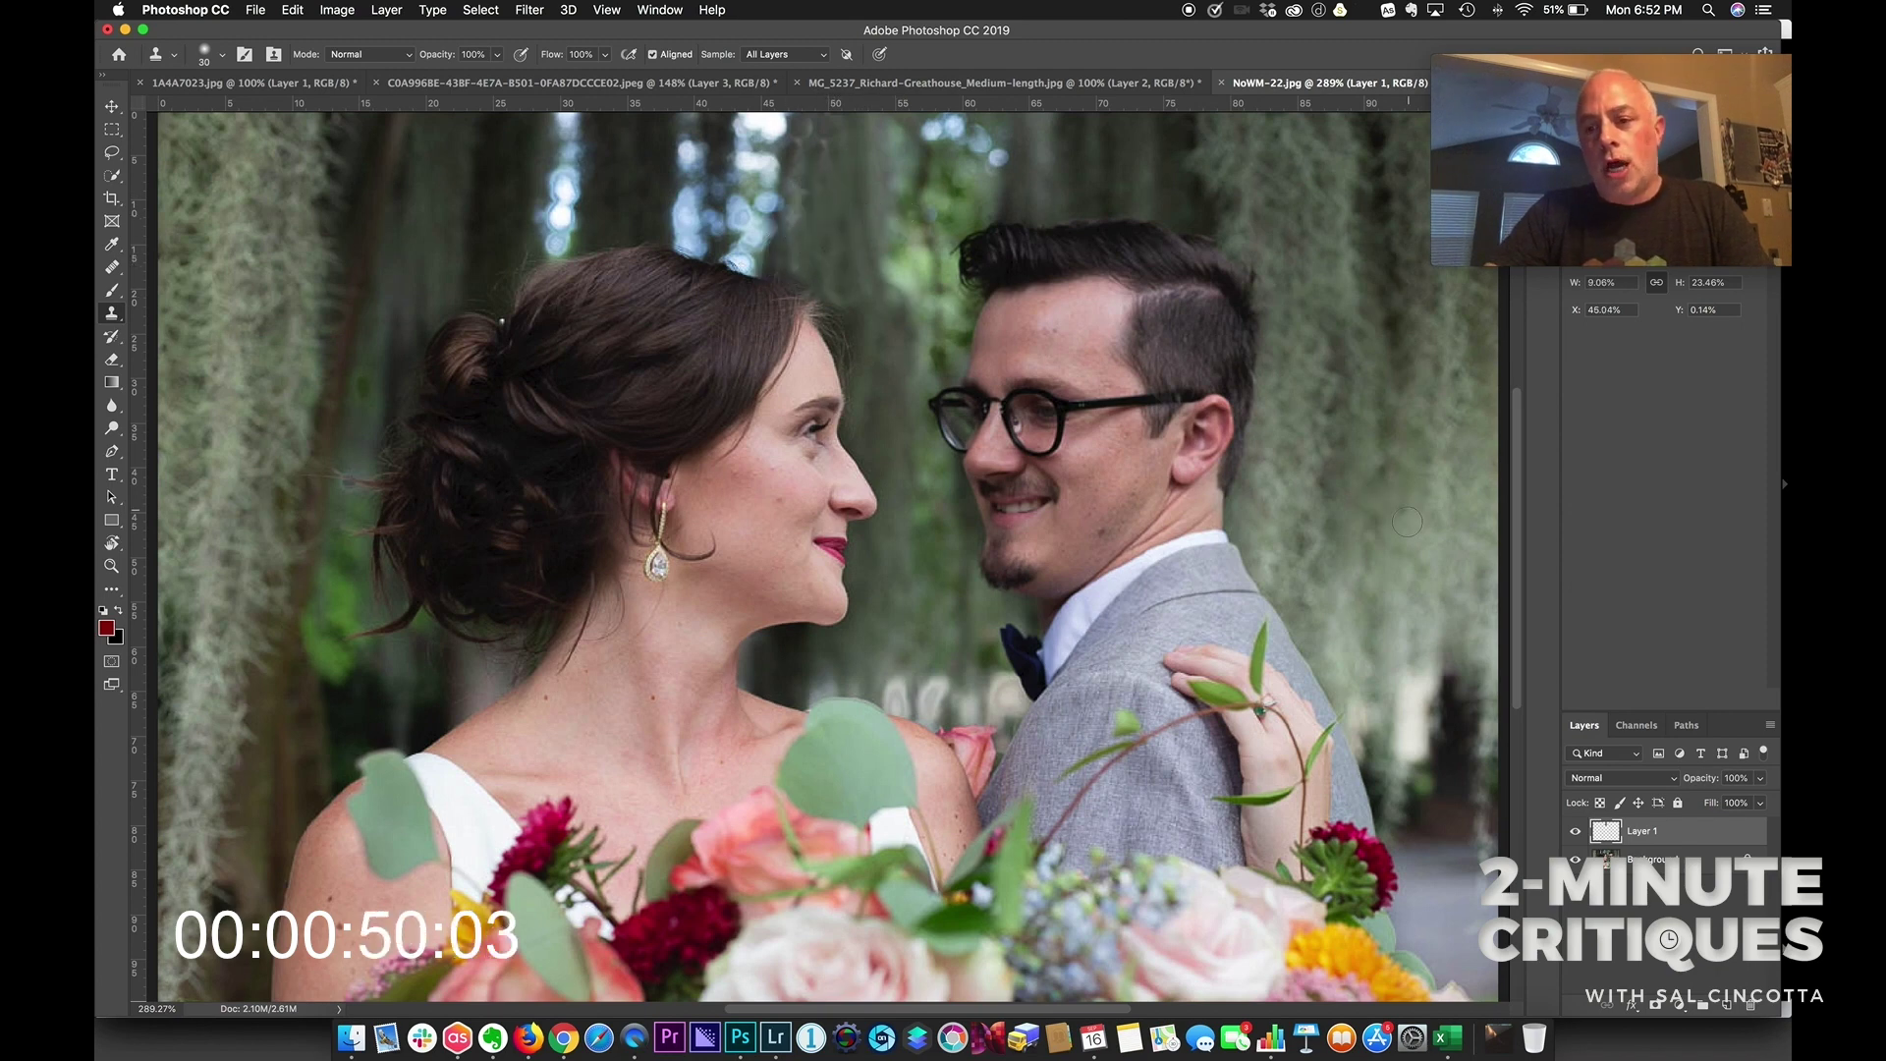
# Toggle Layer 1's visibility repeatedly to compare the photo with and without the moss retouching, leaving the layer shown
pyautogui.click(1575, 831)
pyautogui.click(1576, 830)
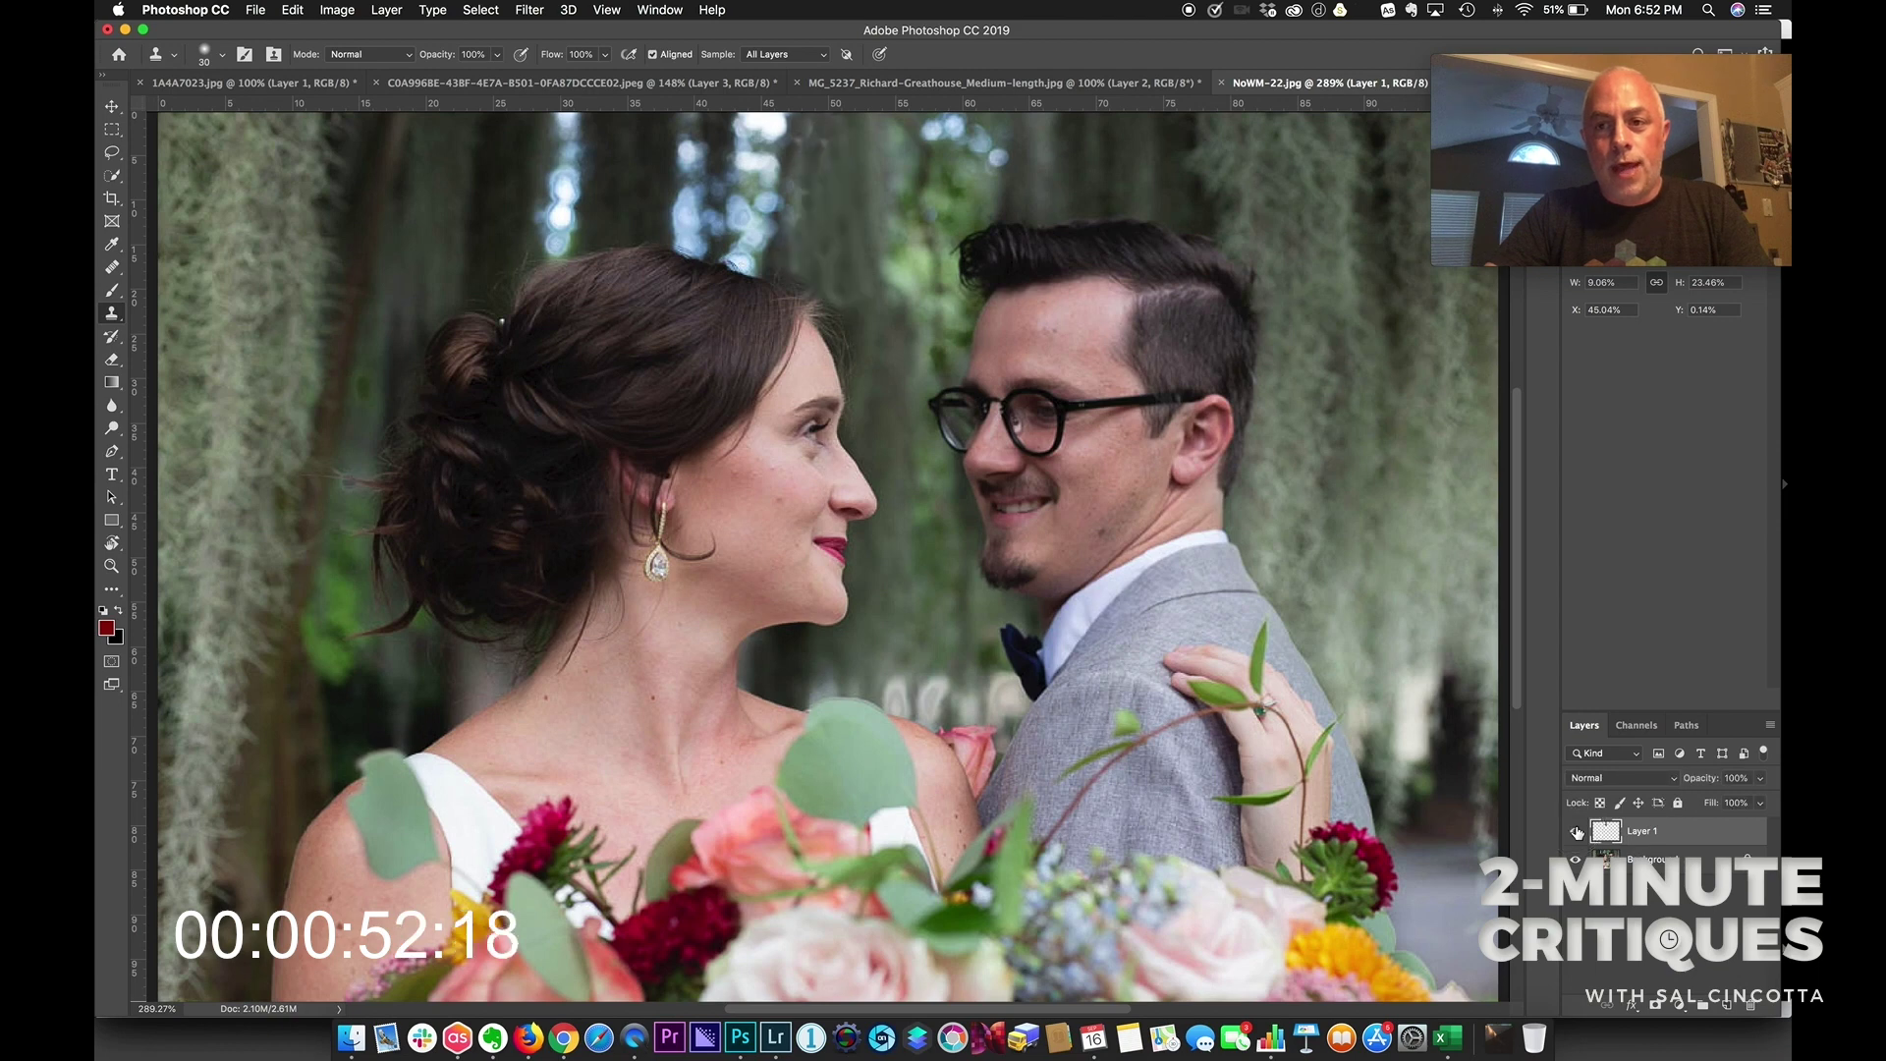
pyautogui.click(1576, 831)
pyautogui.click(1576, 831)
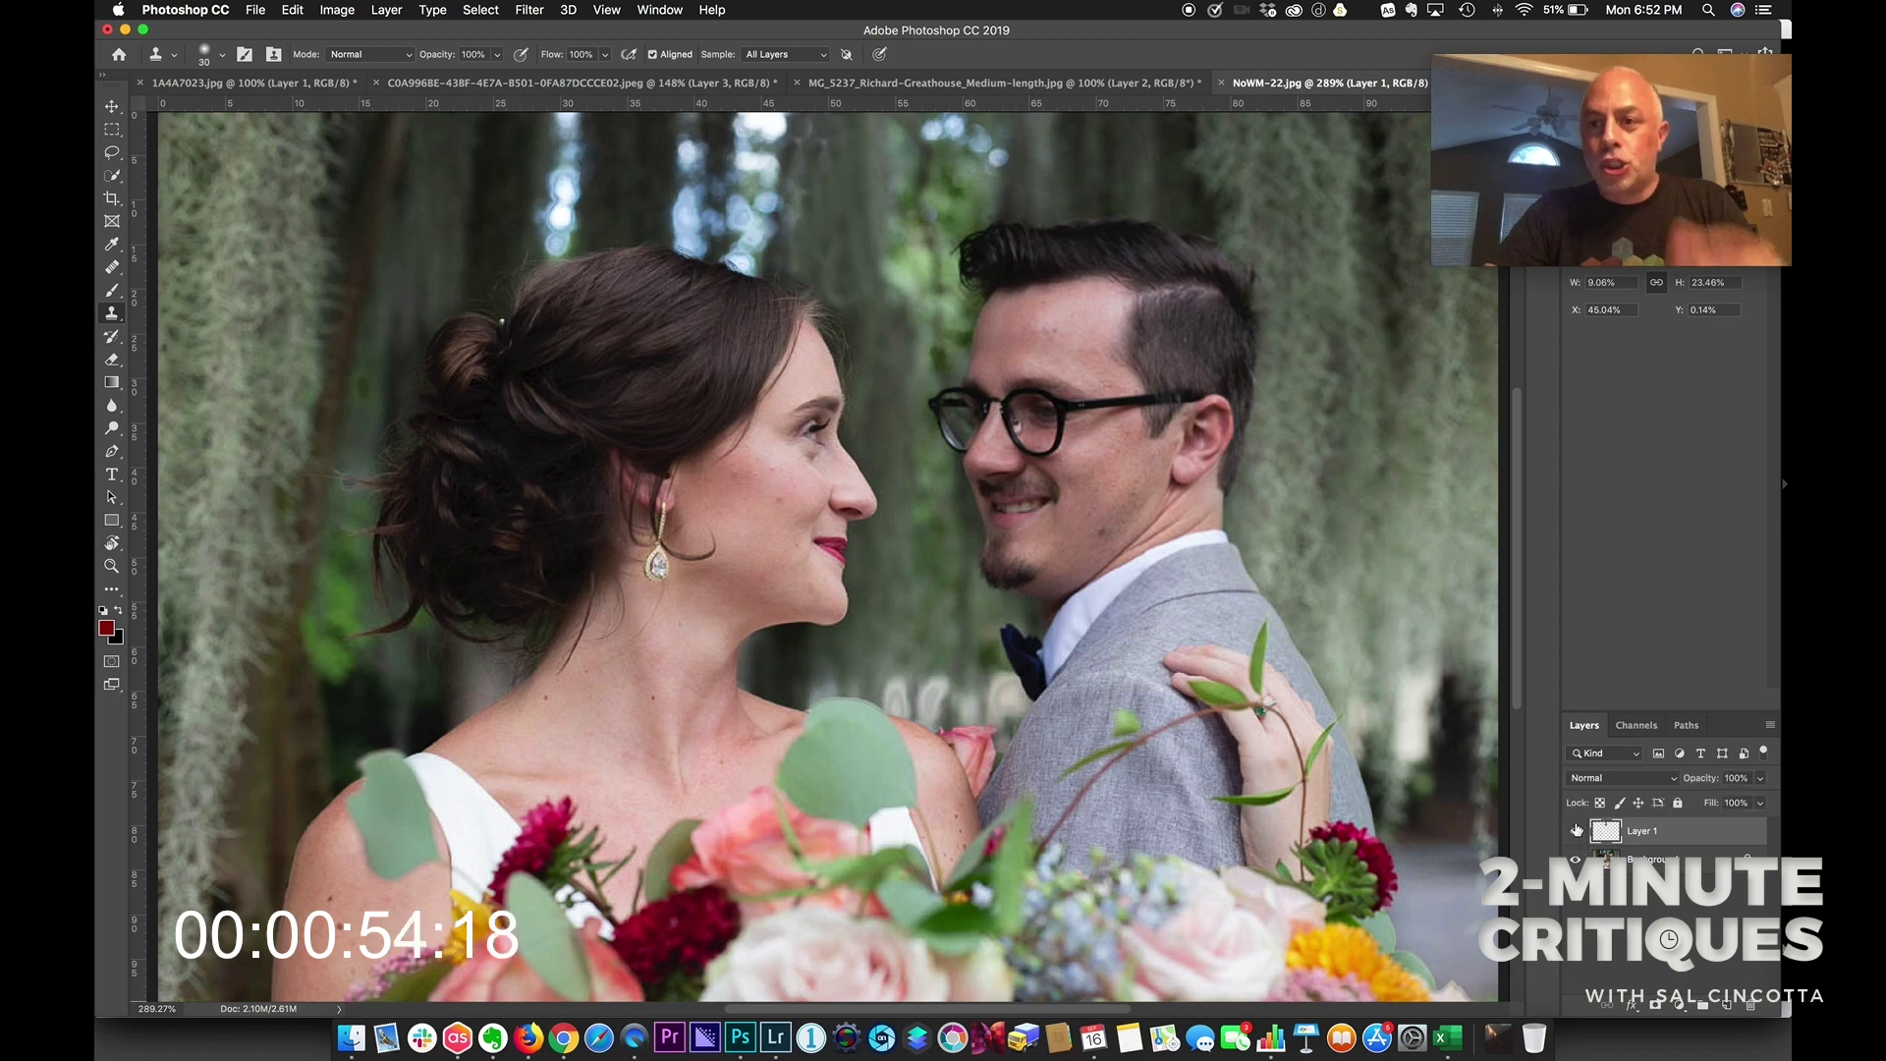
pyautogui.click(1575, 831)
pyautogui.click(1573, 832)
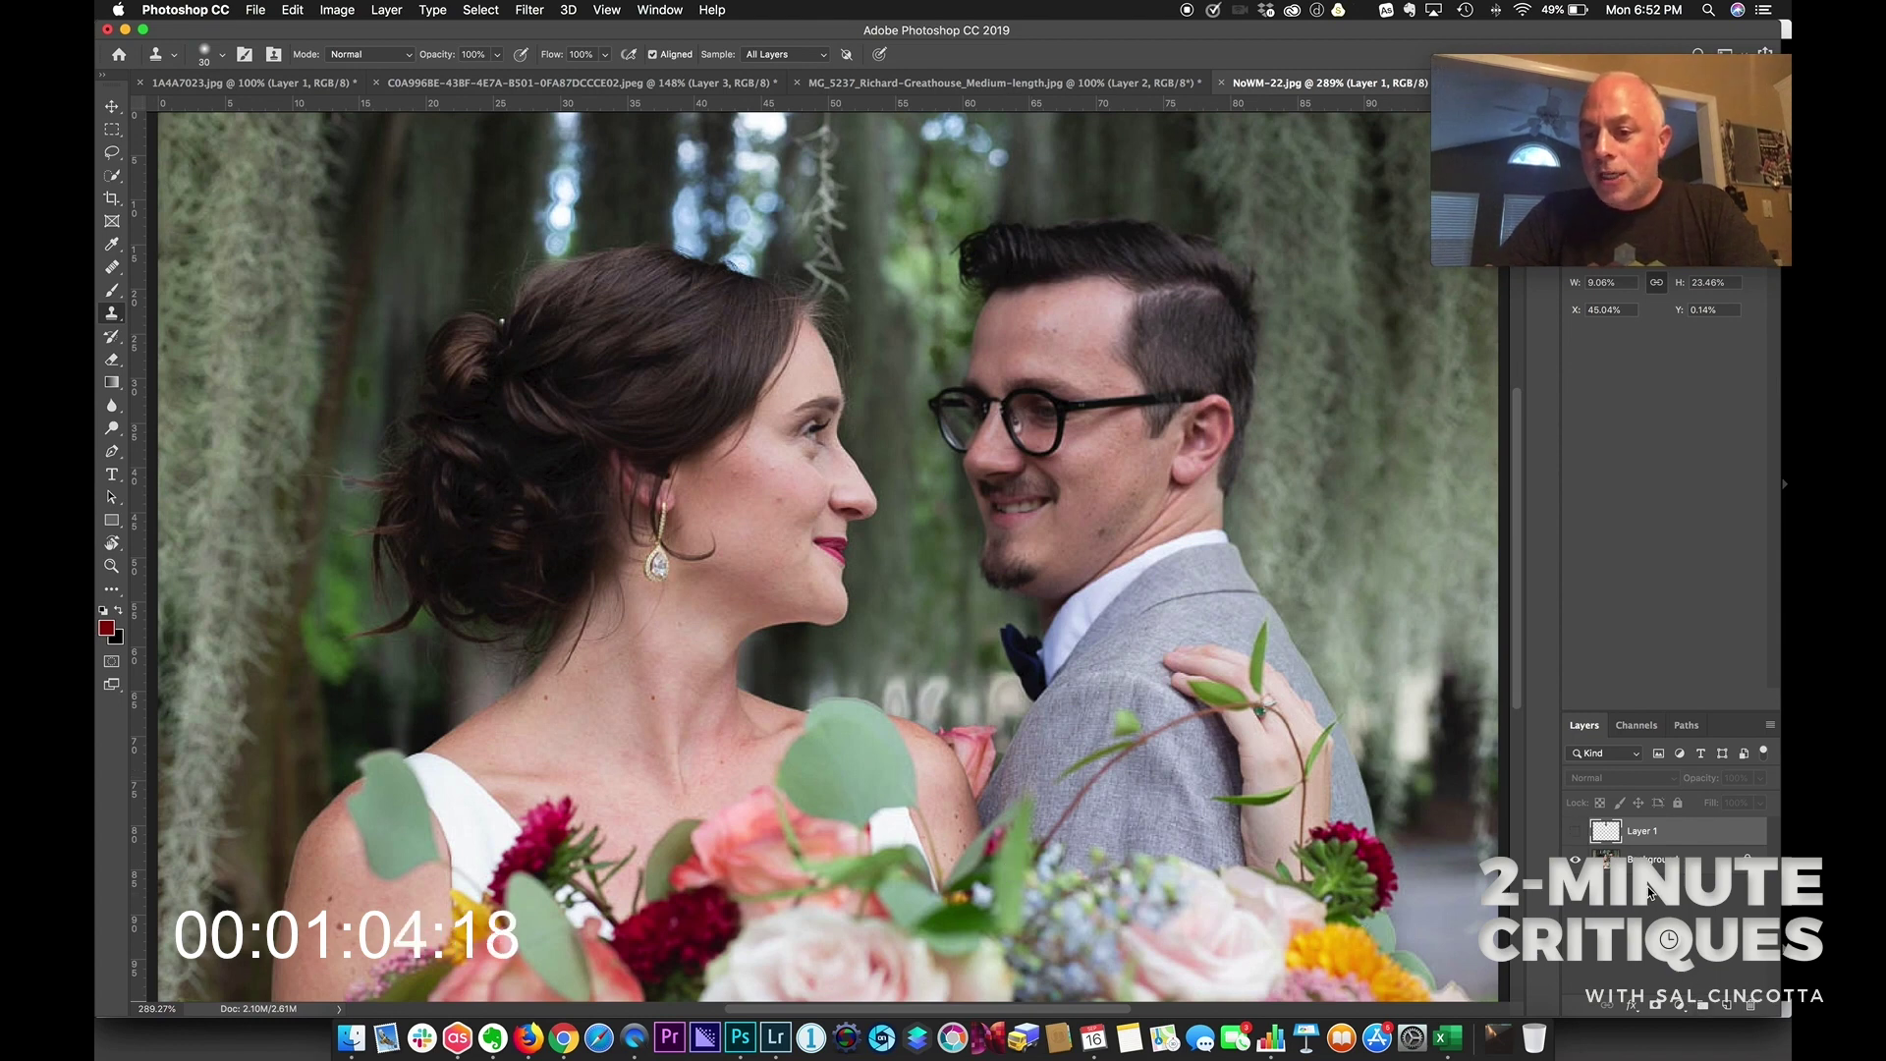
pyautogui.click(1576, 833)
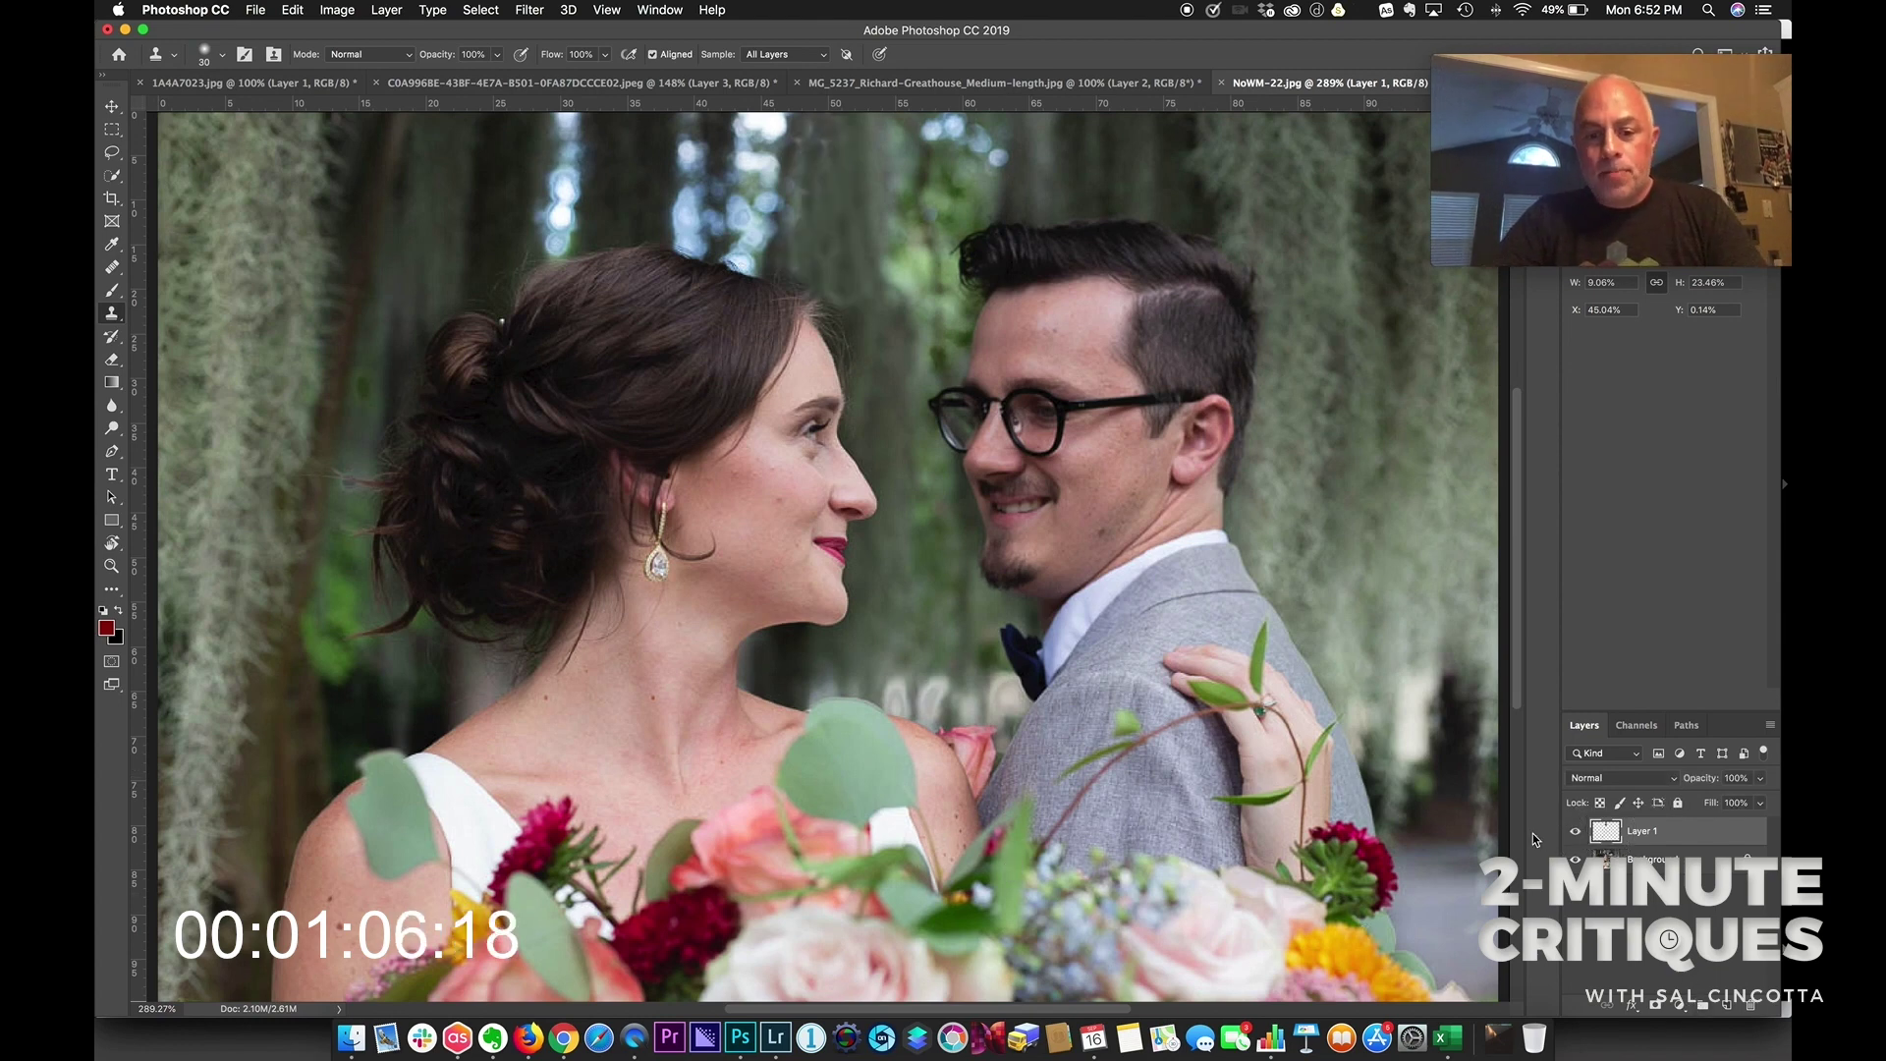
# Brush a red dot on the bride's upper arm above the bouquet, outline the flowers in red, and undo only that outline
pyautogui.press('b')
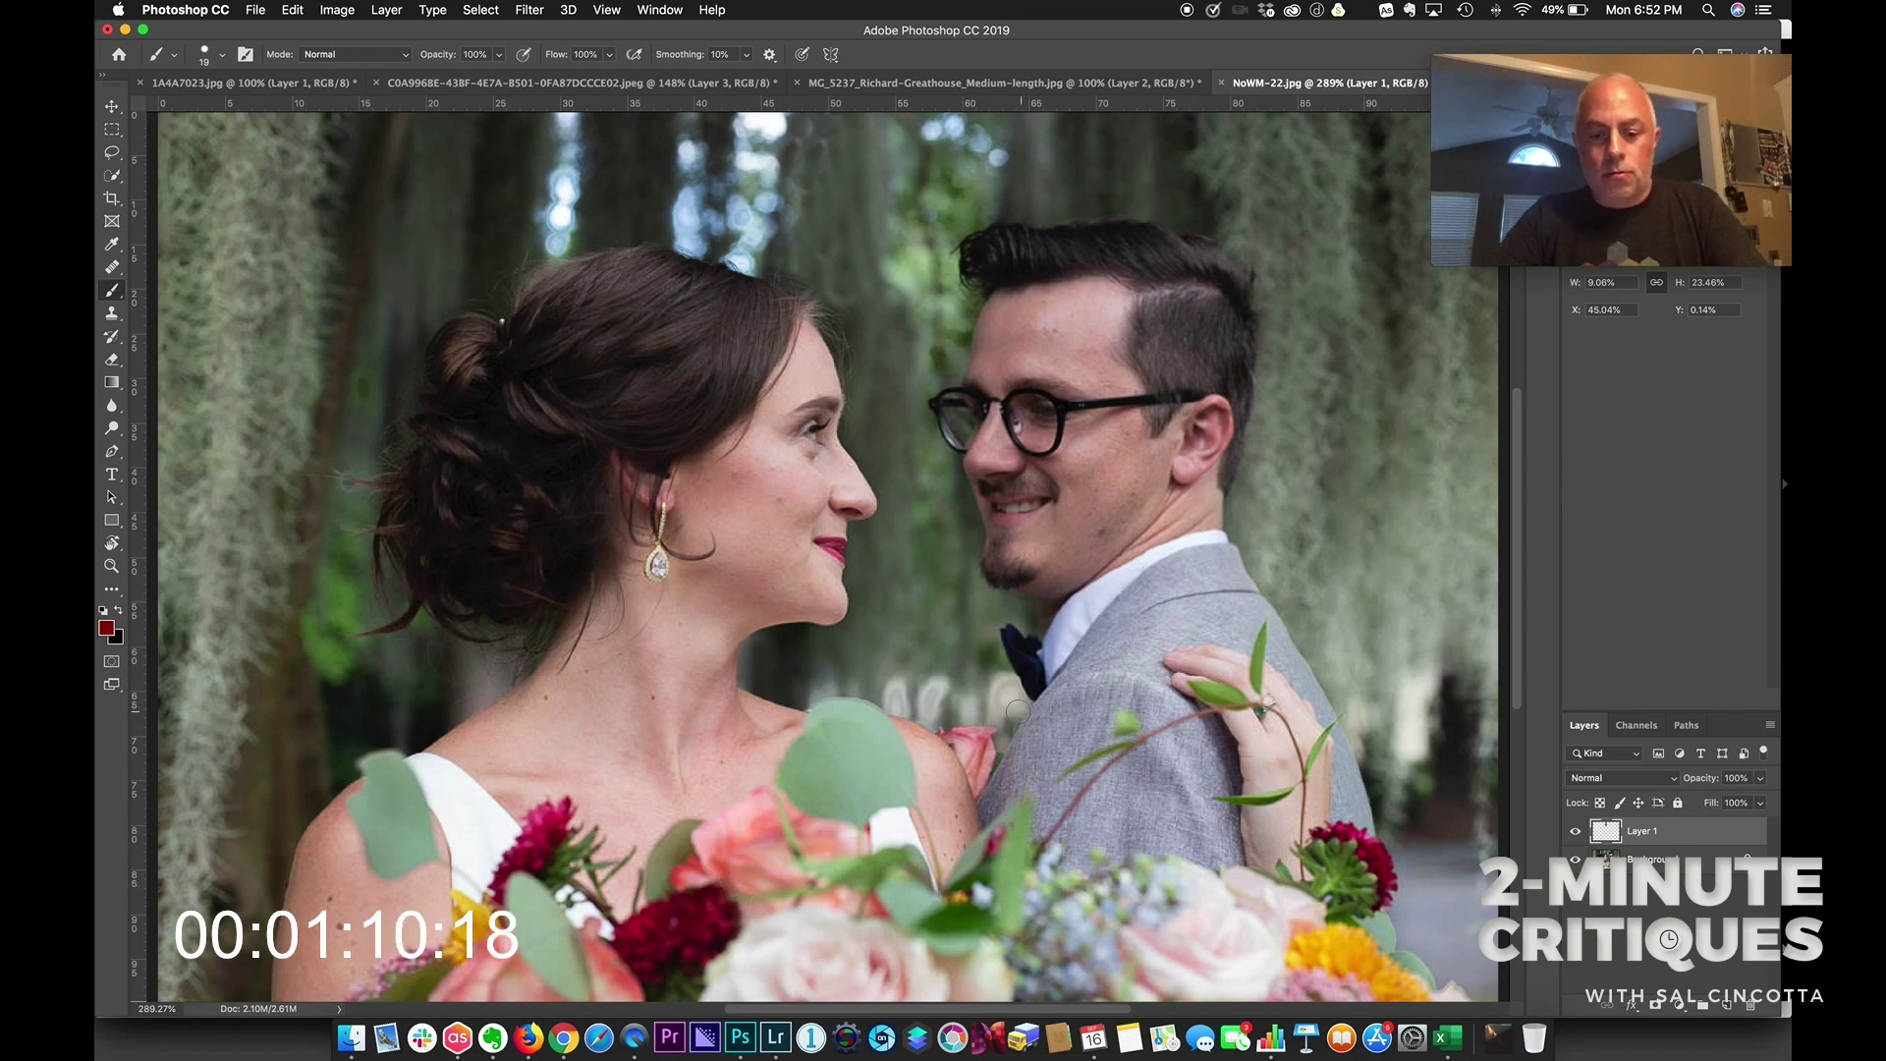
pyautogui.click(943, 796)
pyautogui.moveTo(521, 887)
pyautogui.mouseDown()
pyautogui.moveTo(1117, 855)
pyautogui.moveTo(1342, 869)
pyautogui.moveTo(1369, 925)
pyautogui.moveTo(1341, 950)
pyautogui.moveTo(917, 993)
pyautogui.moveTo(498, 970)
pyautogui.mouseUp()
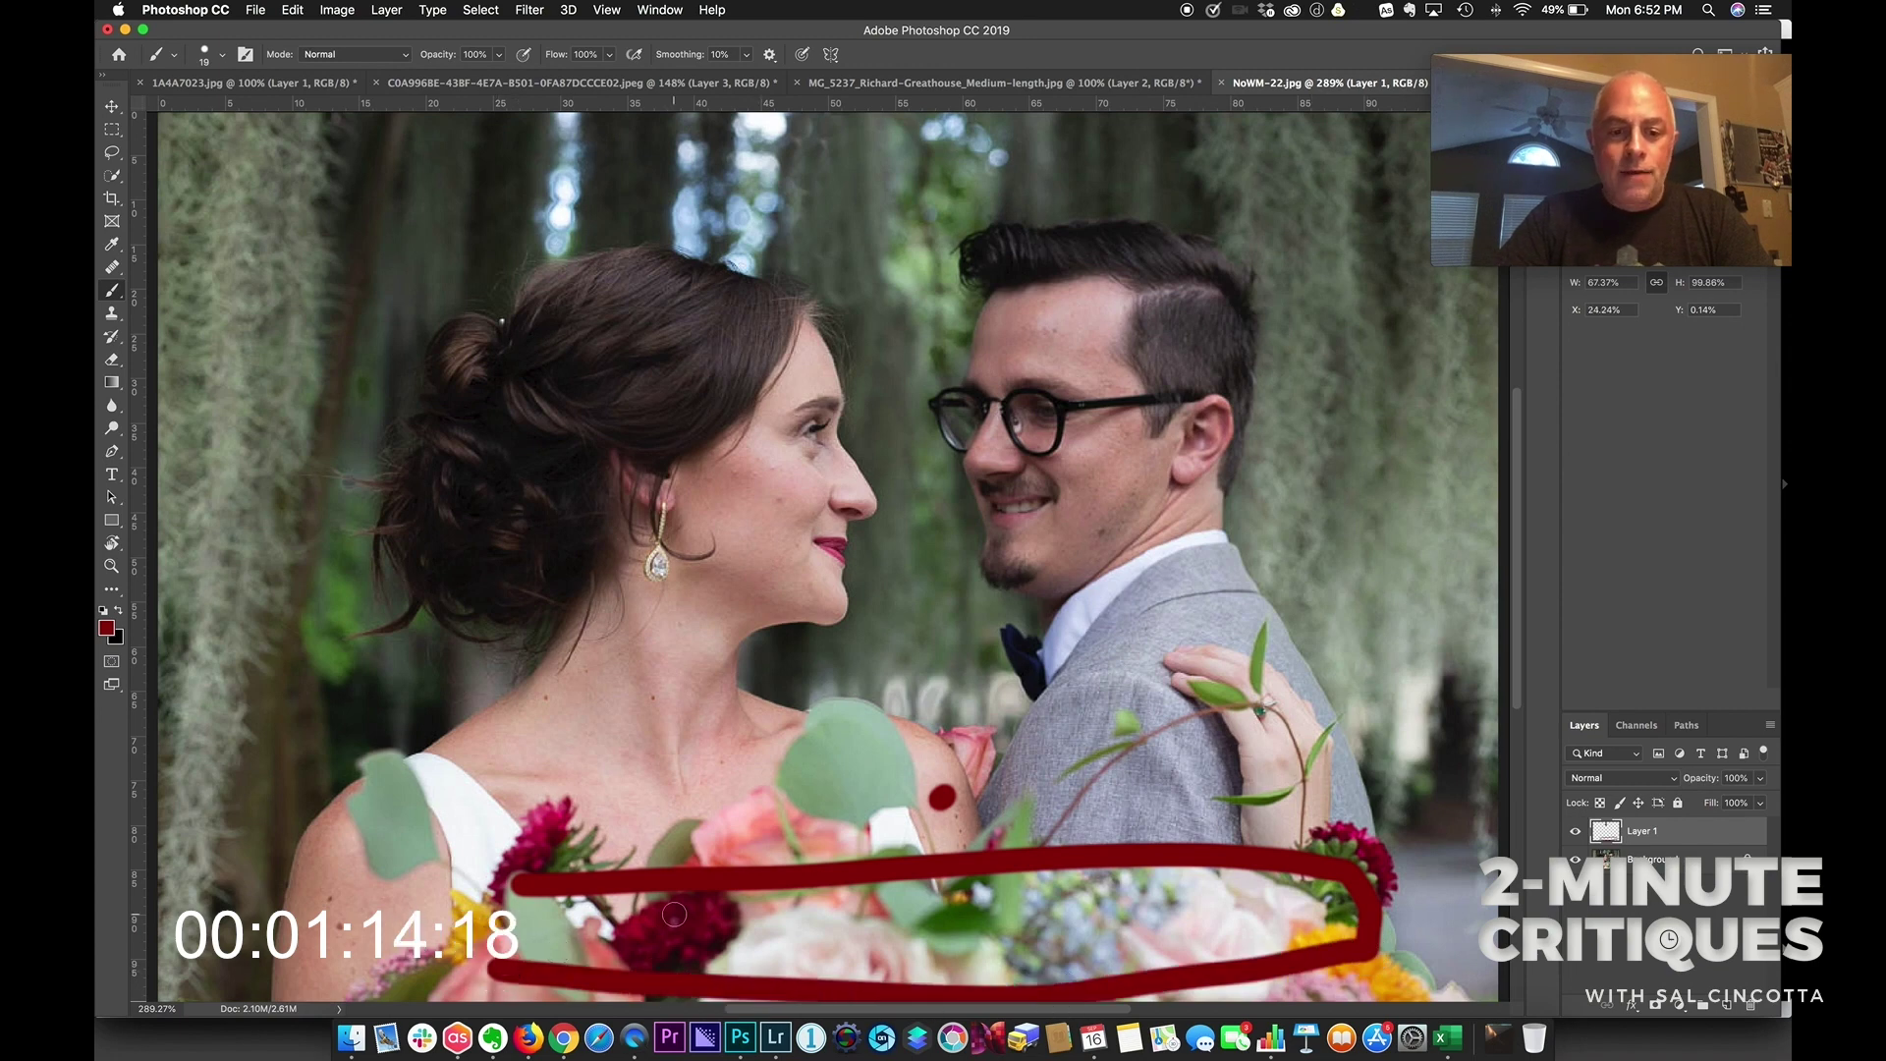
pyautogui.press('super+z')
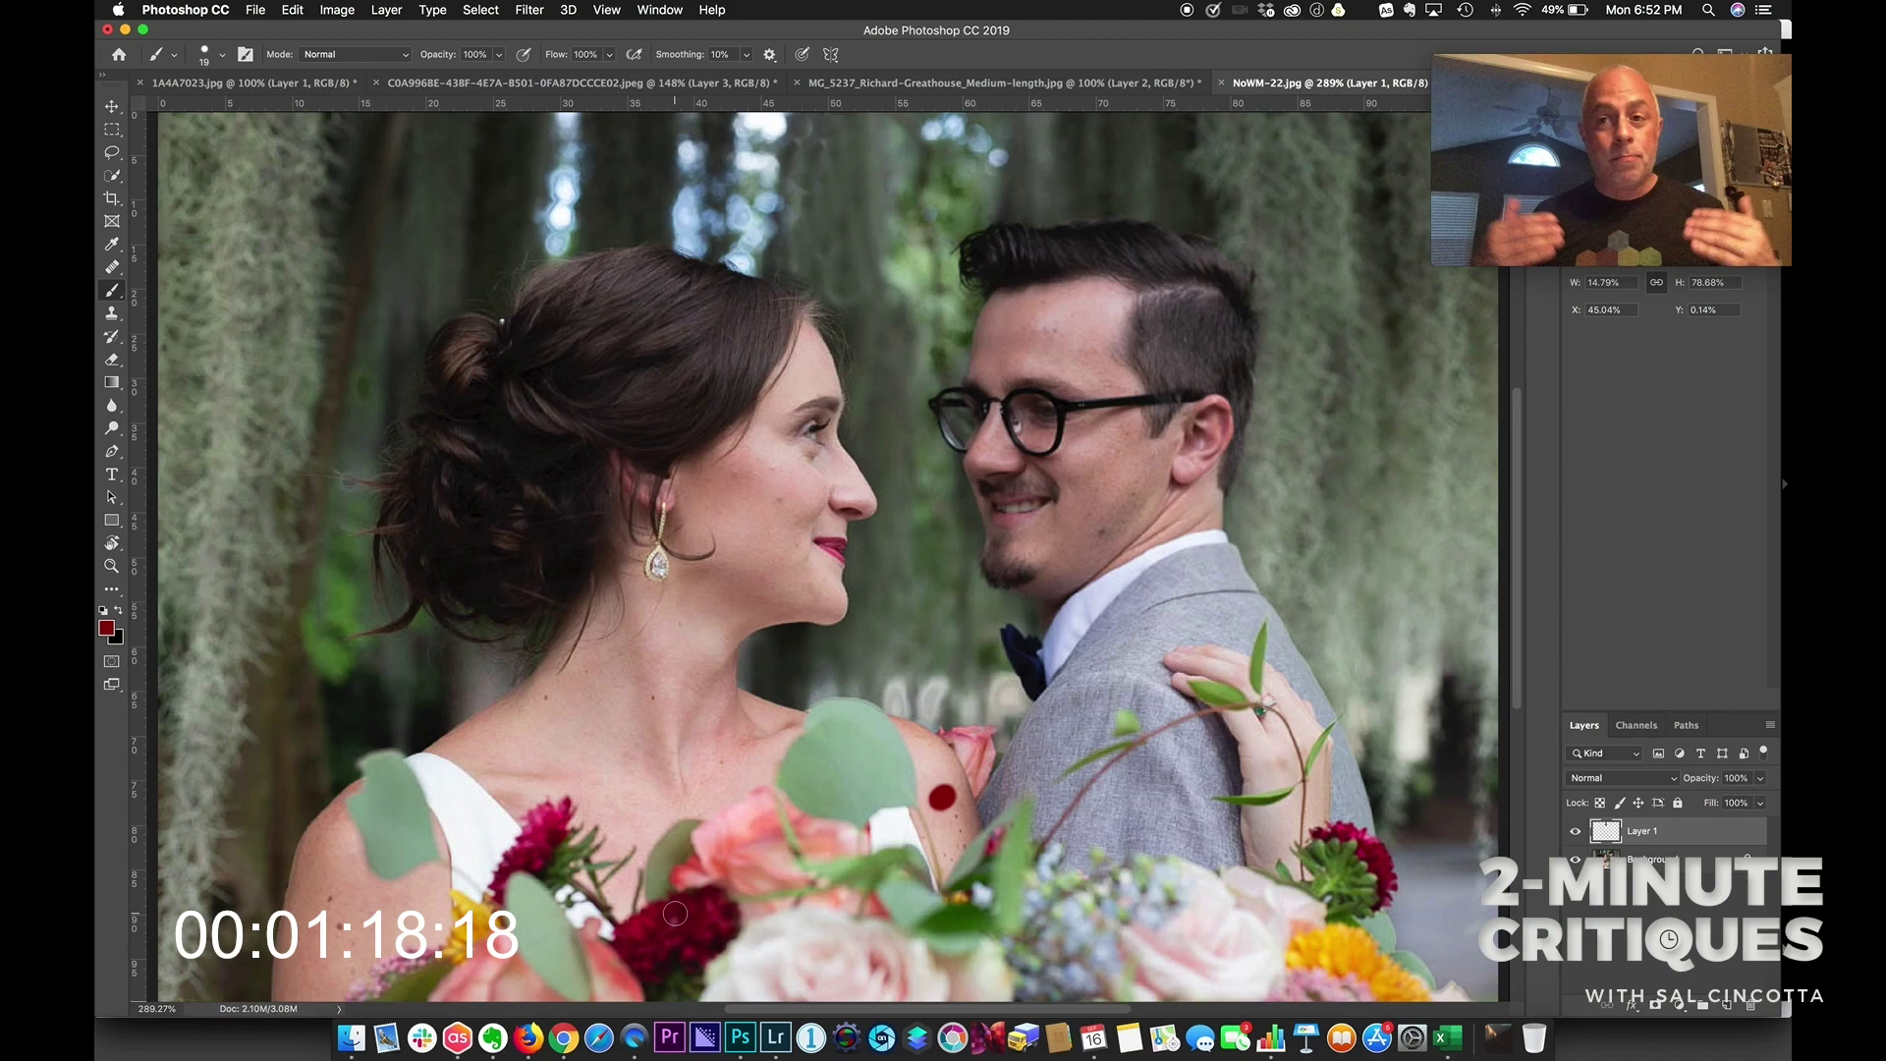
# Try a crop that raises the photo's lower edge above the bouquet, and return the crop frame to the full picture
pyautogui.press('c')
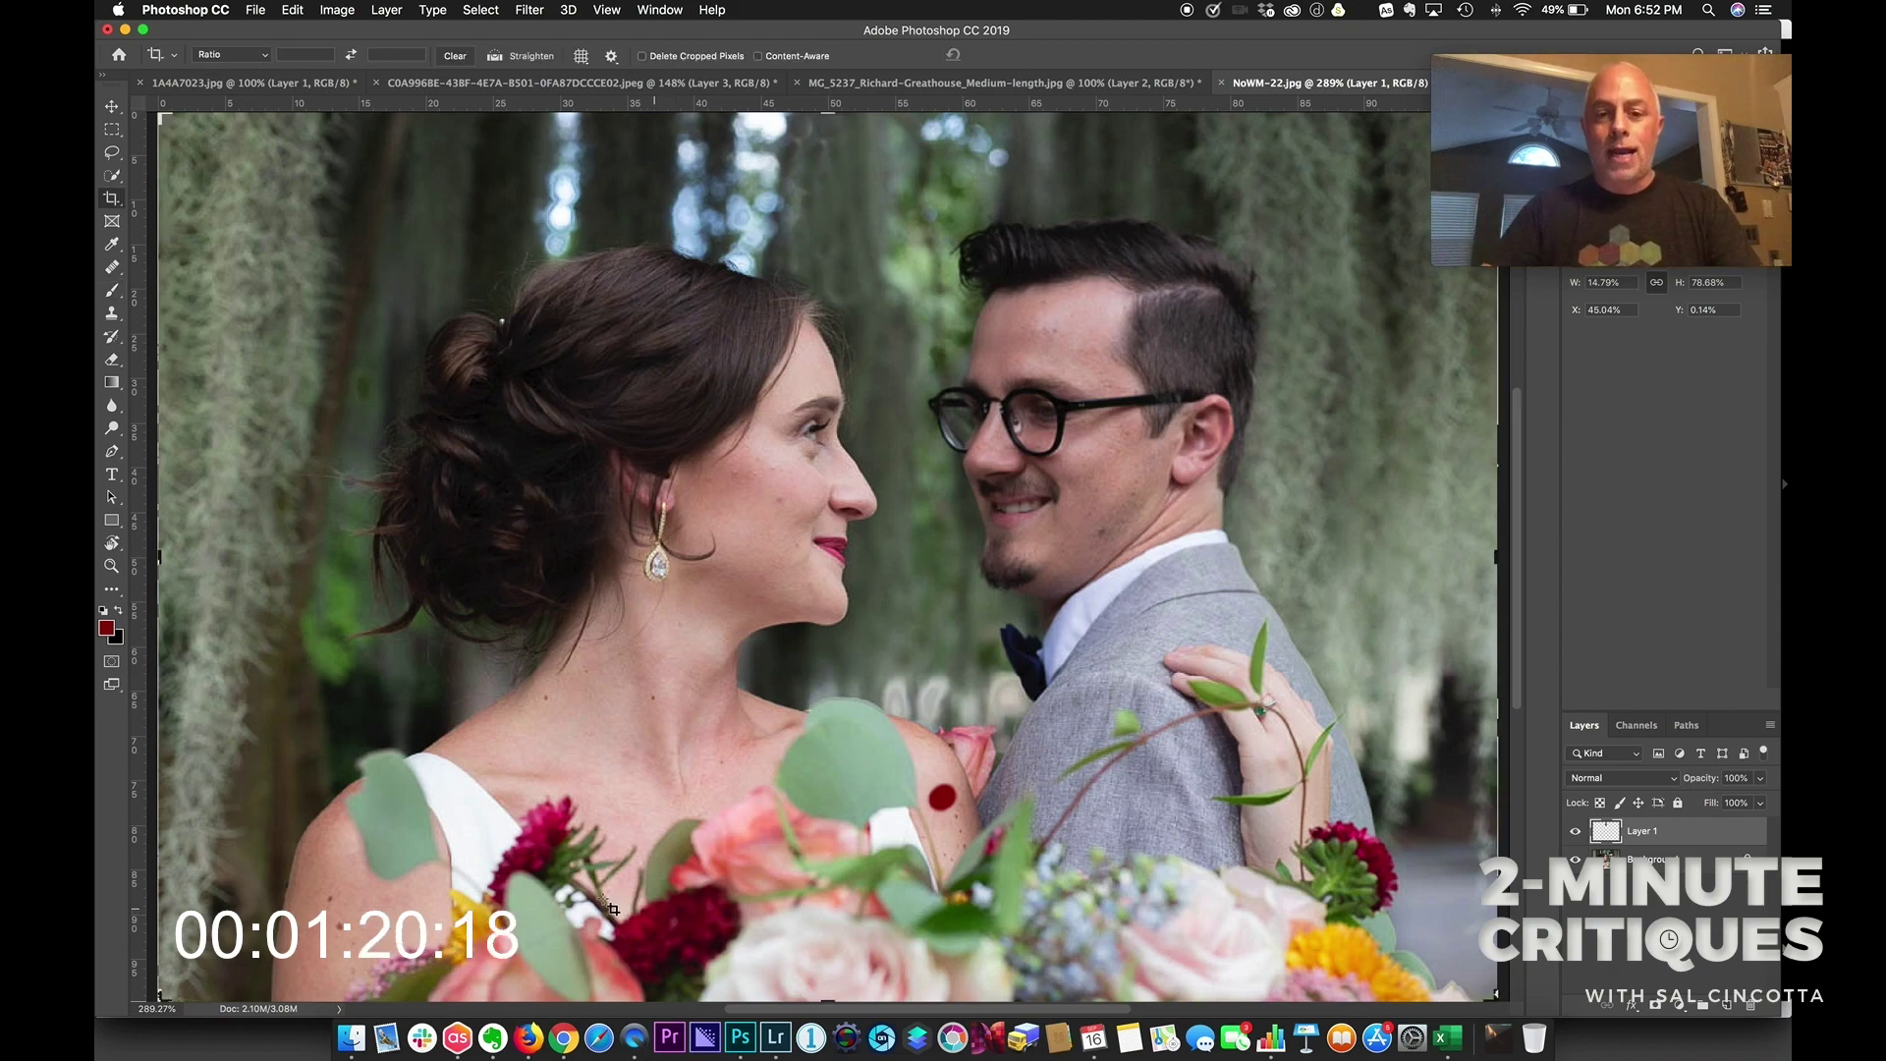
pyautogui.moveTo(835, 997); pyautogui.dragTo(846, 751)
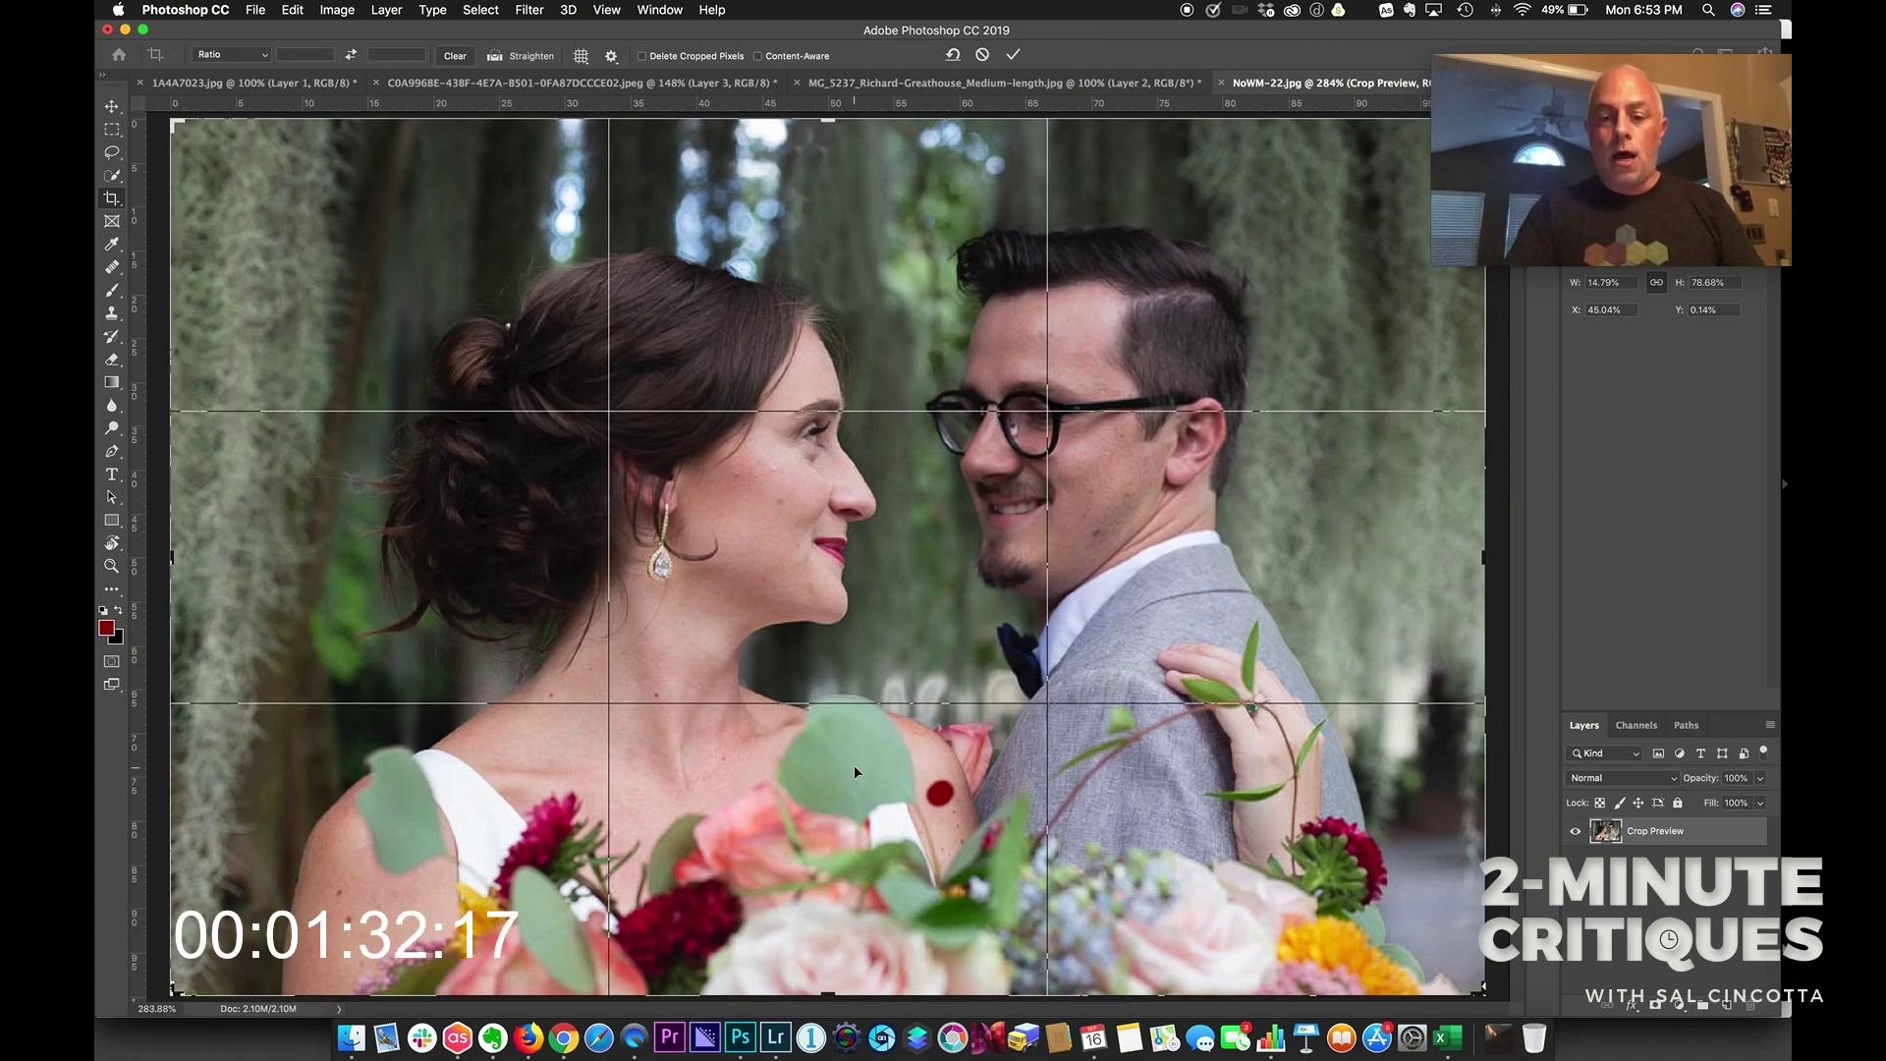
pyautogui.press('Return')
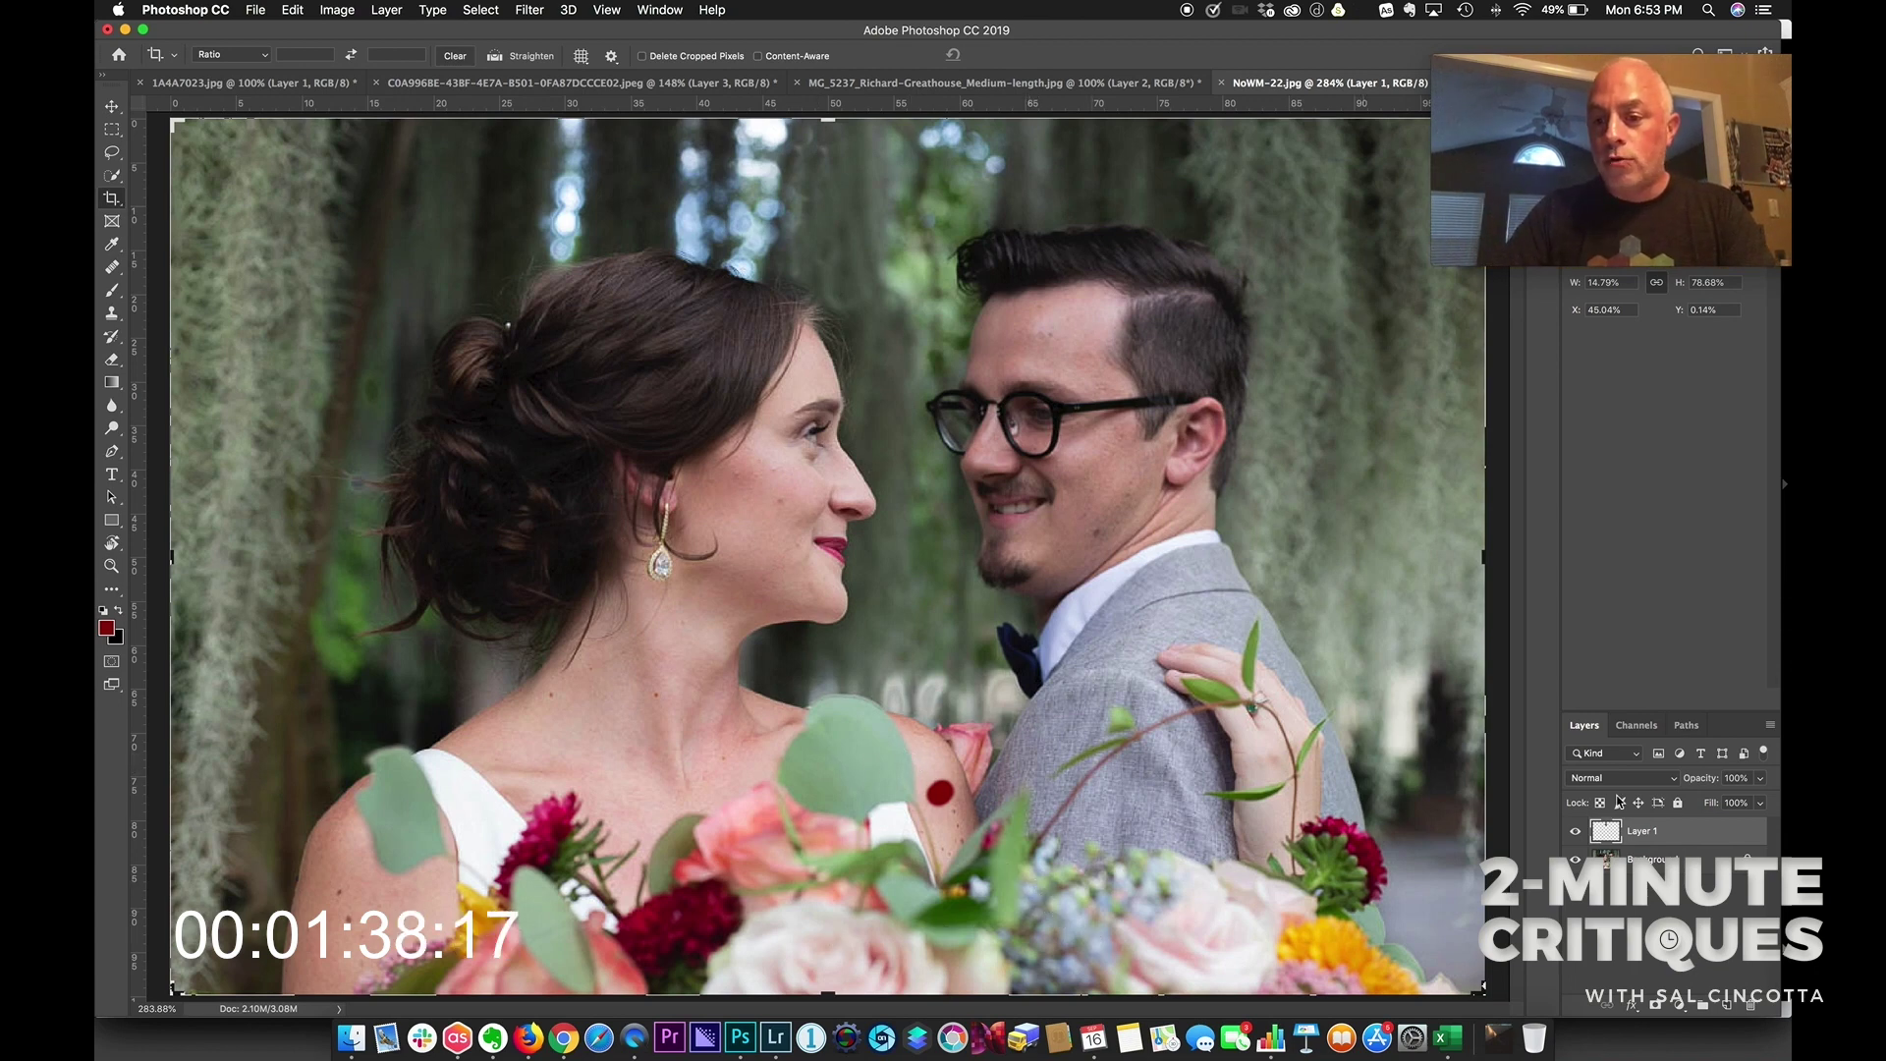
# Try a lasso selection with 200 px feather around the couple's faces, invert it, dismiss the save dialog, and clear the selection
pyautogui.press('l')
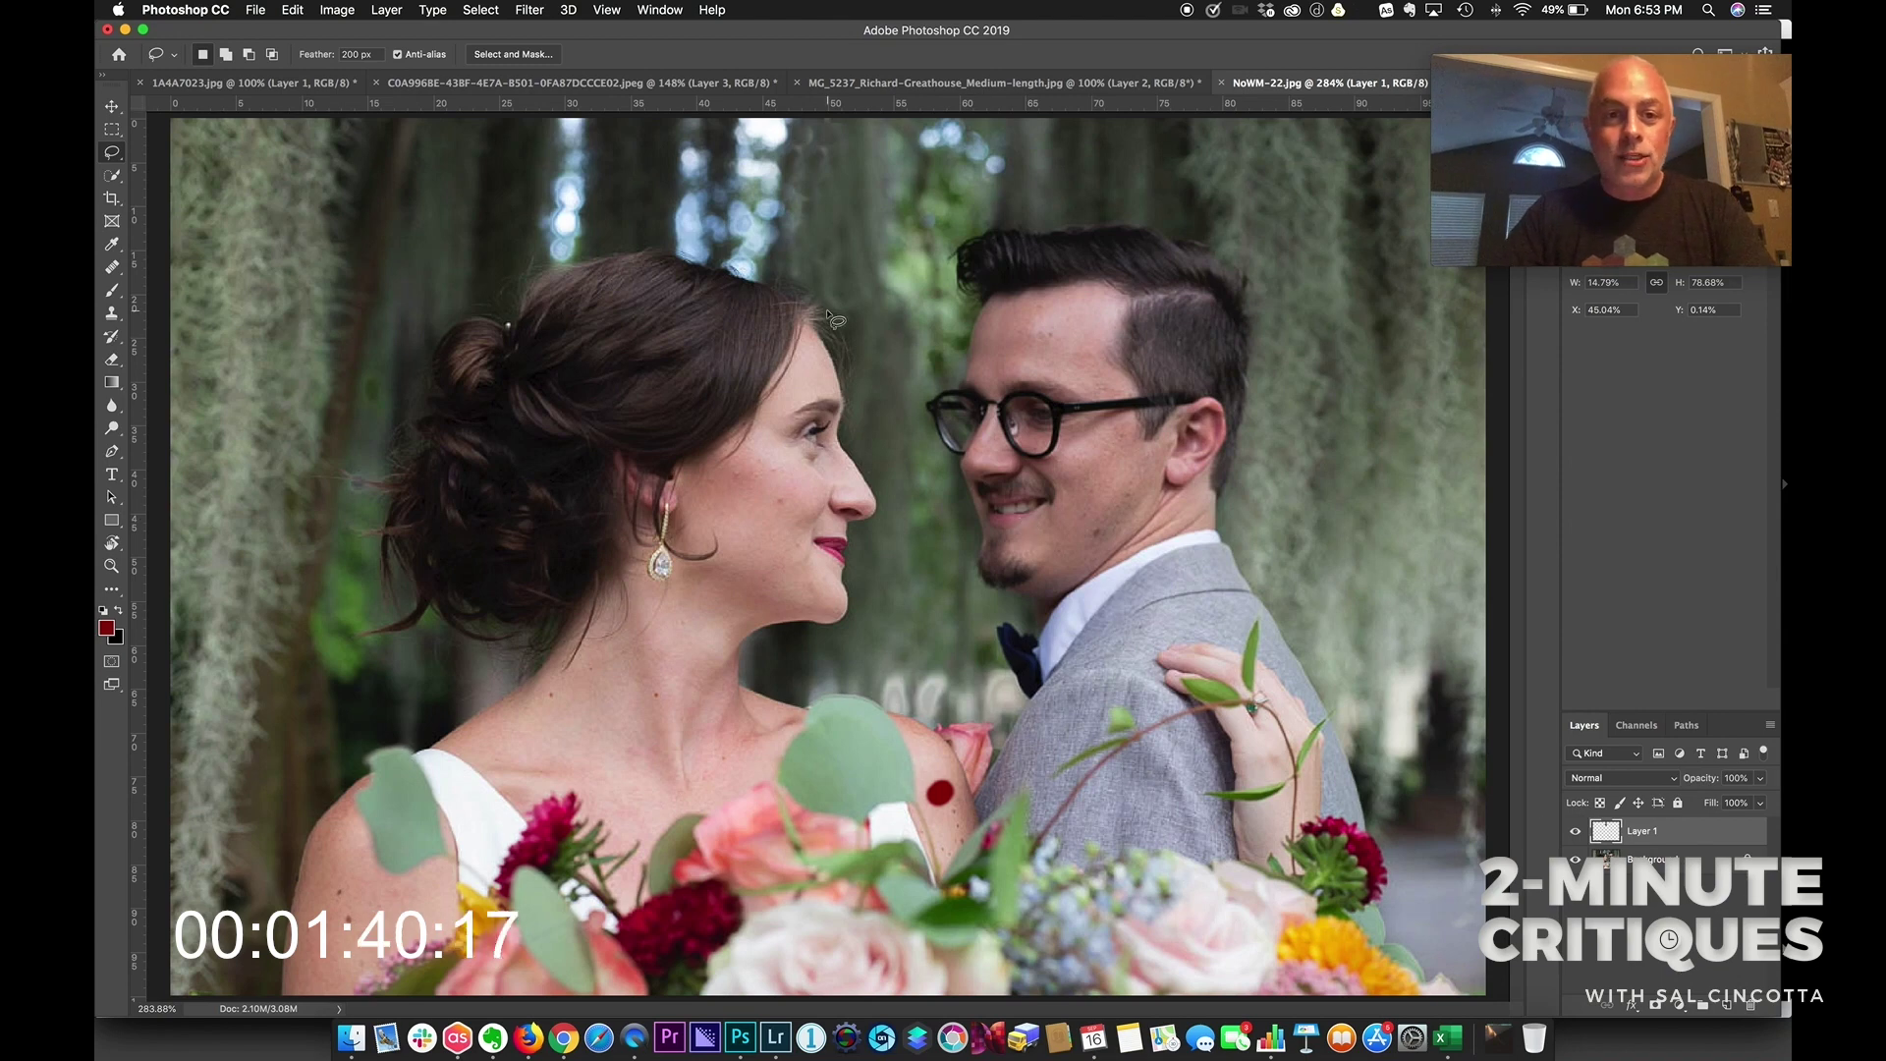
pyautogui.moveTo(821, 265)
pyautogui.mouseDown()
pyautogui.moveTo(778, 255)
pyautogui.moveTo(481, 273)
pyautogui.moveTo(338, 449)
pyautogui.moveTo(568, 614)
pyautogui.moveTo(760, 688)
pyautogui.moveTo(932, 706)
pyautogui.moveTo(1315, 514)
pyautogui.moveTo(1351, 367)
pyautogui.moveTo(776, 254)
pyautogui.moveTo(653, 276)
pyautogui.moveTo(725, 288)
pyautogui.mouseUp()
pyautogui.press('super+shift+i')
pyautogui.press('super+shift+s')
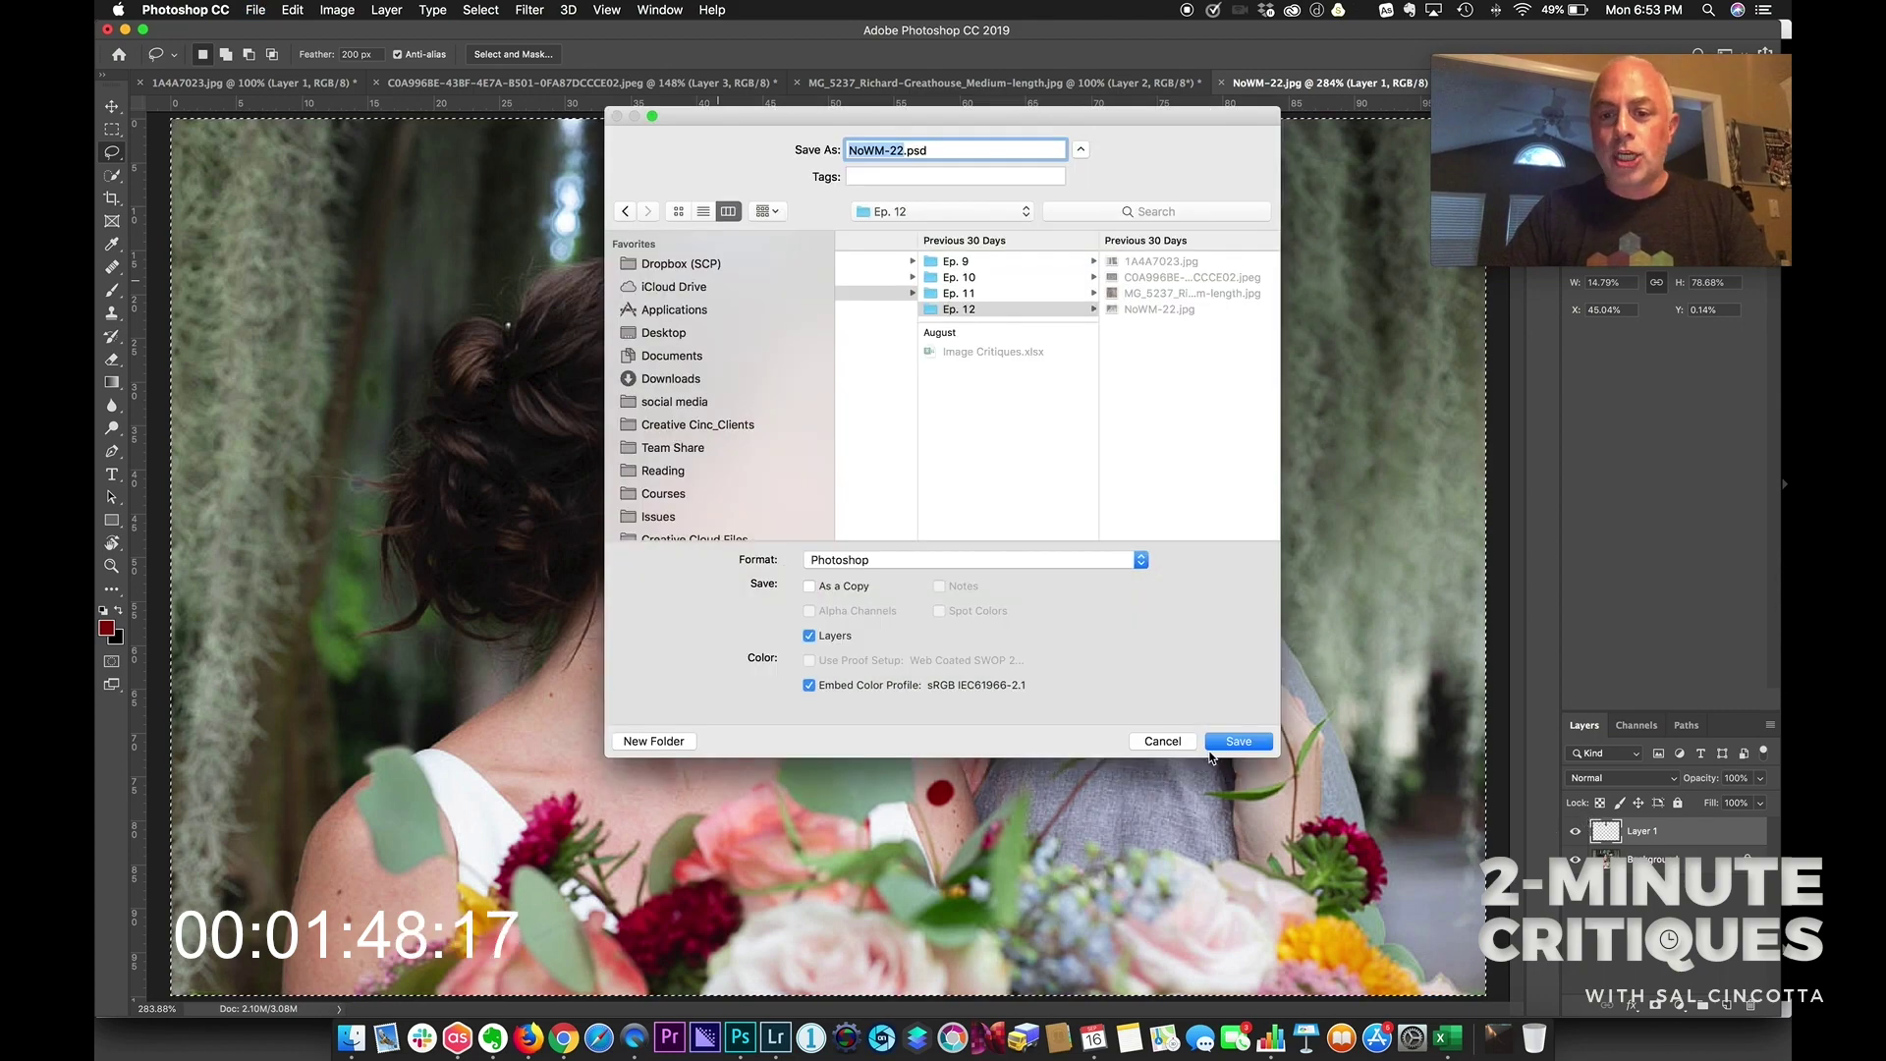
pyautogui.press('super+shift+d')
pyautogui.click(1234, 742)
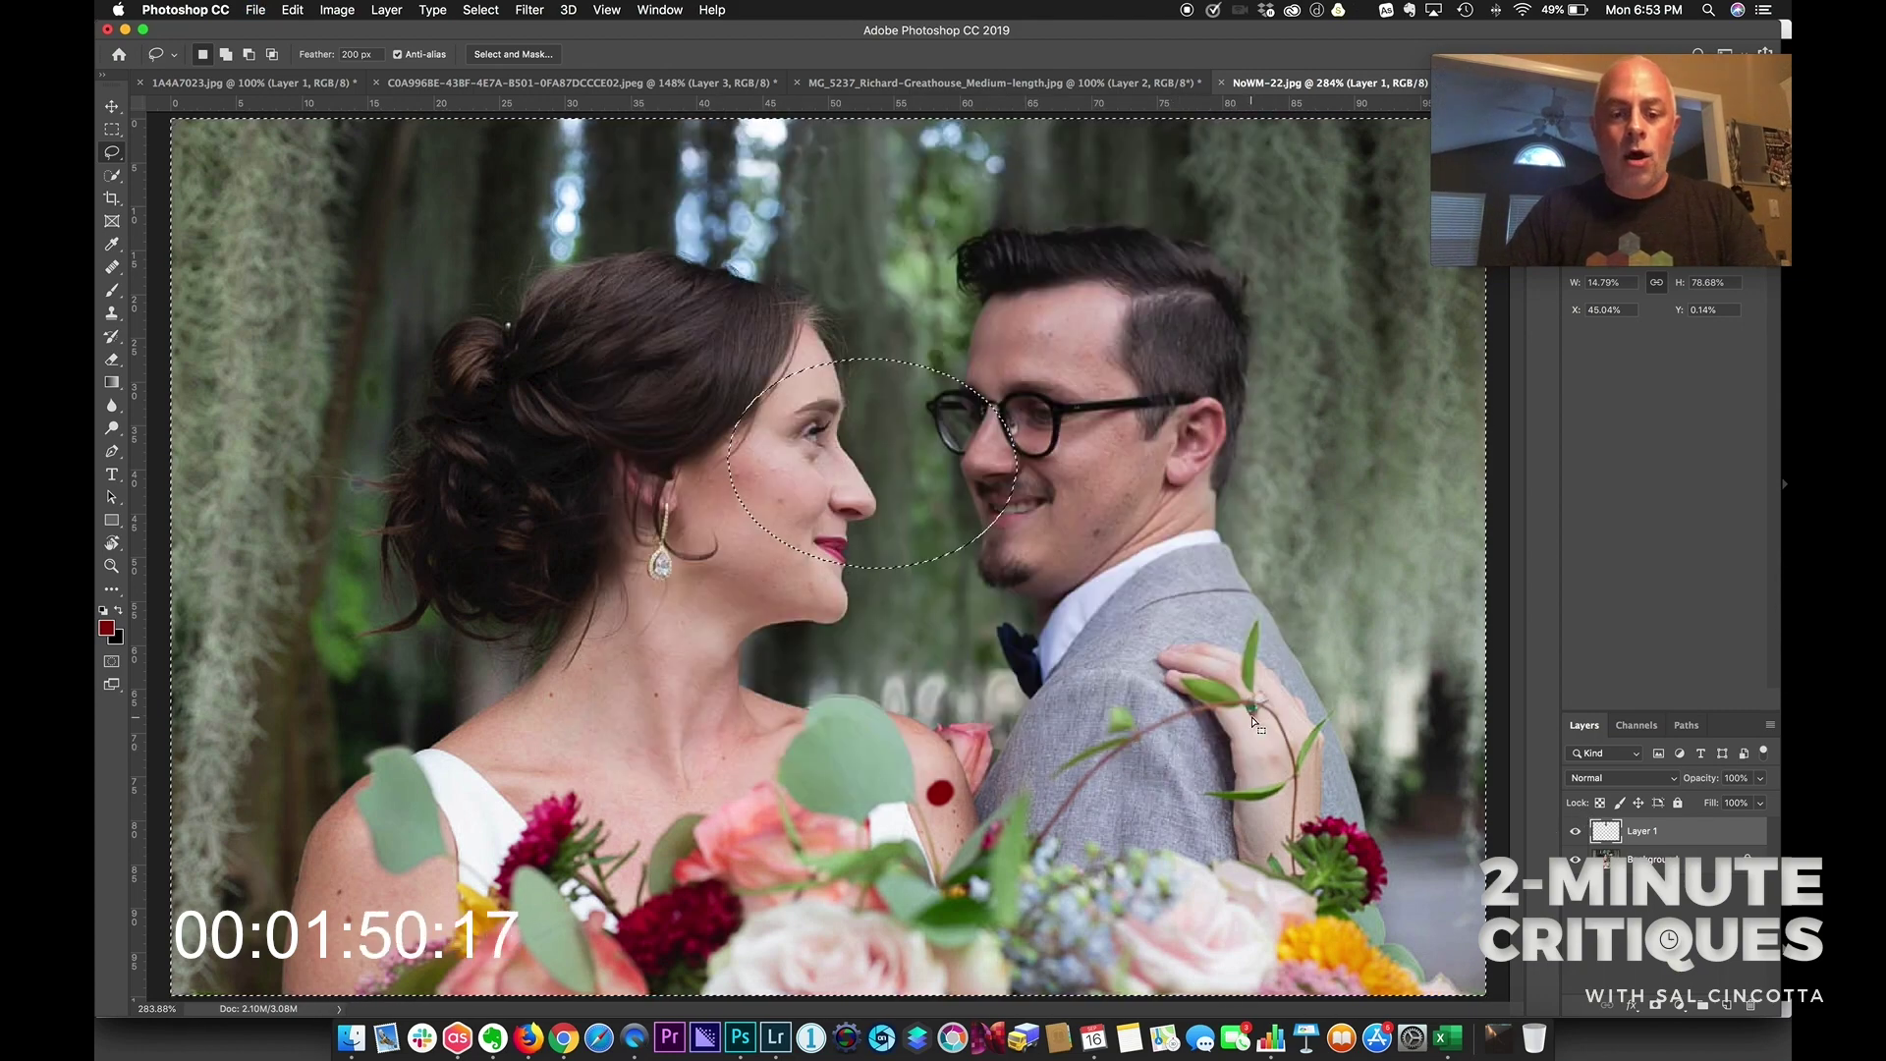
pyautogui.press('super+d')
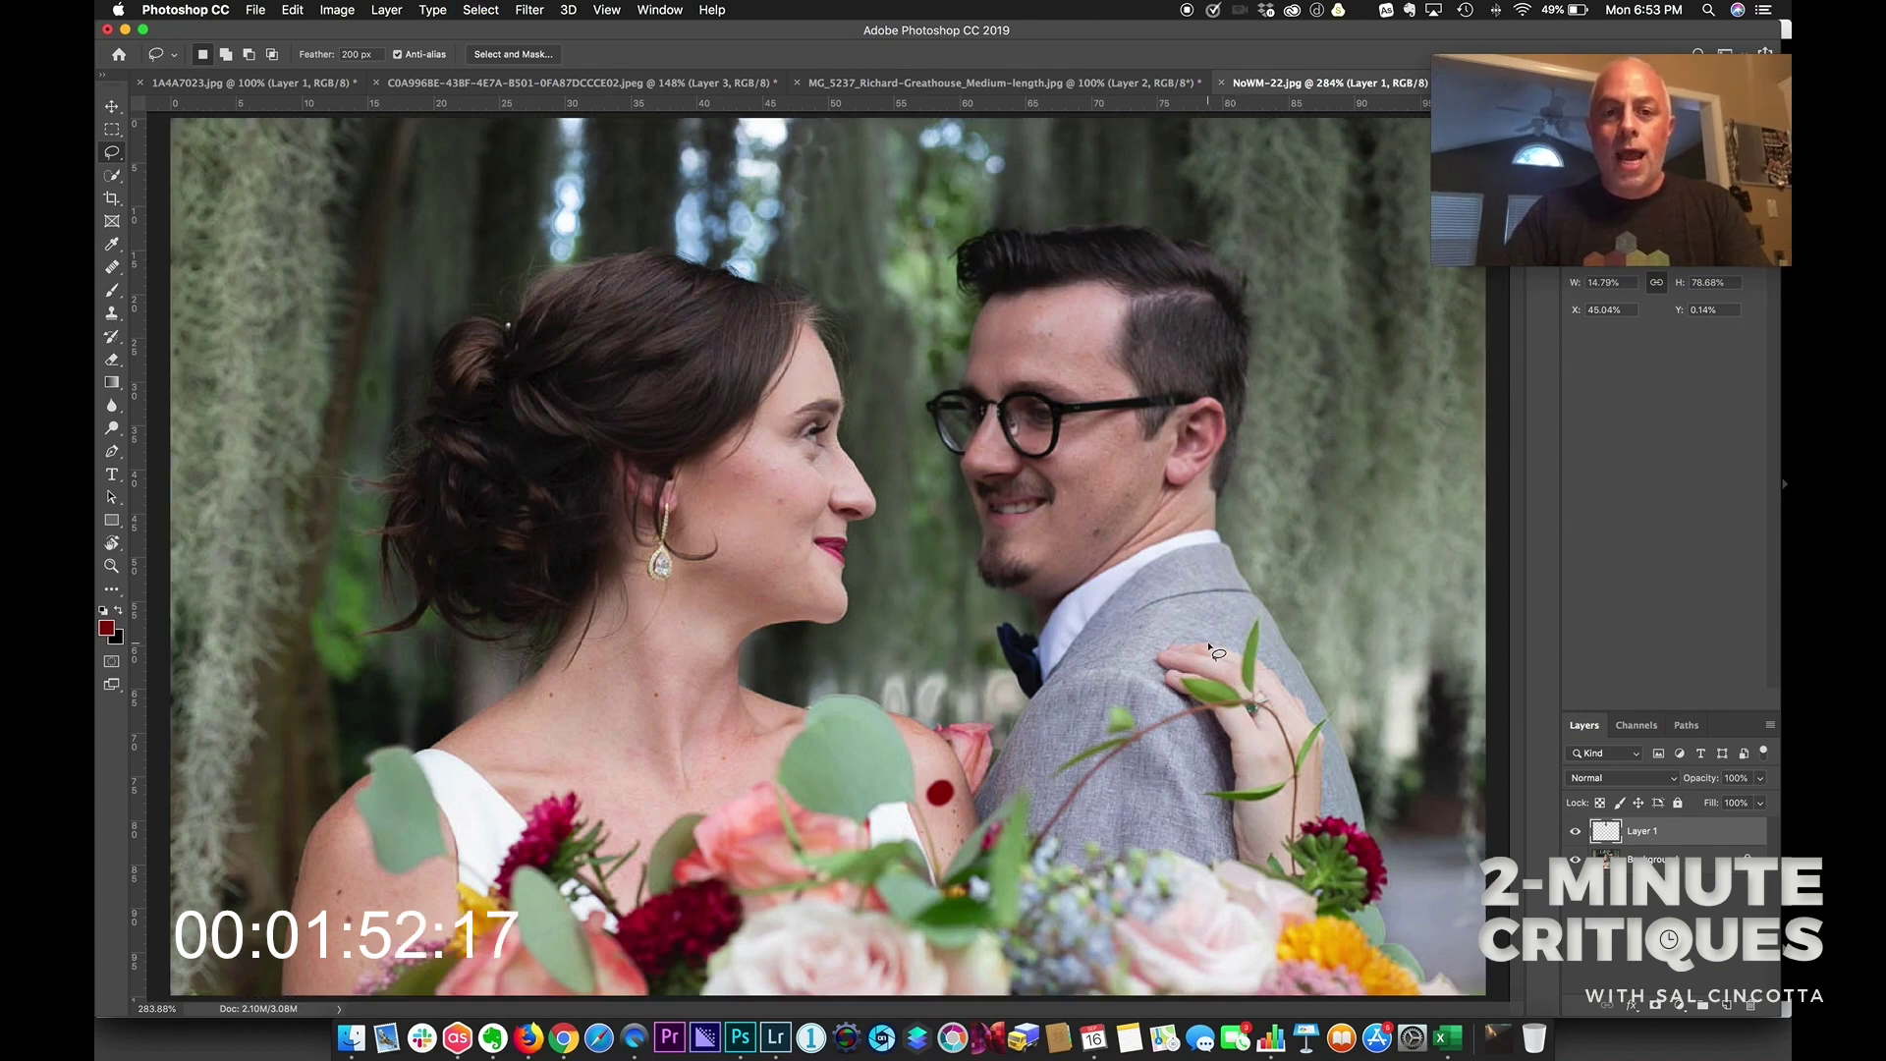